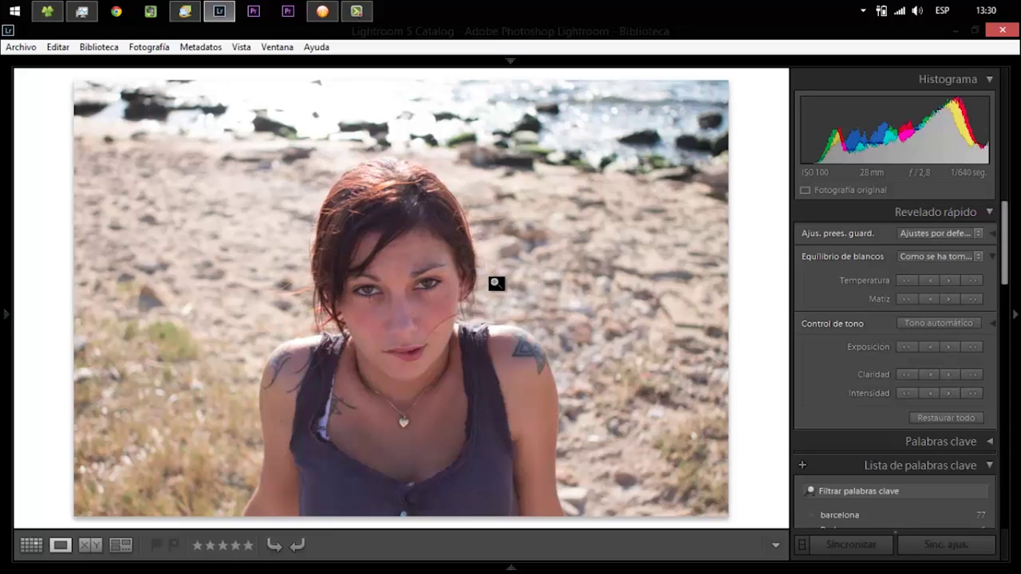
# Step: Inspect the woman's face close up, panning over the eyes, forehead and neck, then return to the full view
pyautogui.click(422, 287)
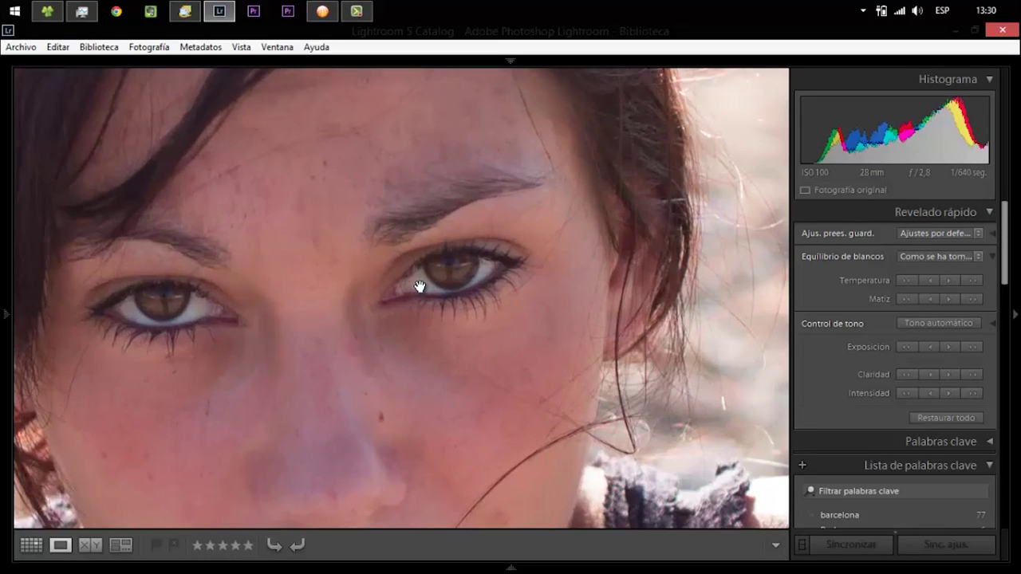
pyautogui.moveTo(205, 308)
pyautogui.mouseDown()
pyautogui.moveTo(459, 230)
pyautogui.moveTo(376, 87)
pyautogui.mouseUp()
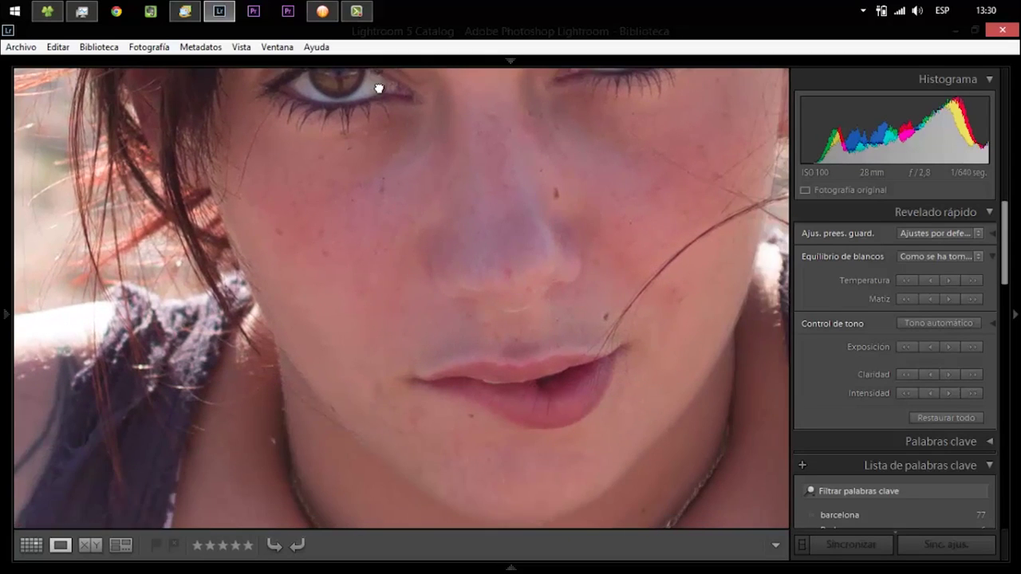
pyautogui.moveTo(323, 376)
pyautogui.mouseDown()
pyautogui.moveTo(631, 232)
pyautogui.moveTo(412, 515)
pyautogui.mouseUp()
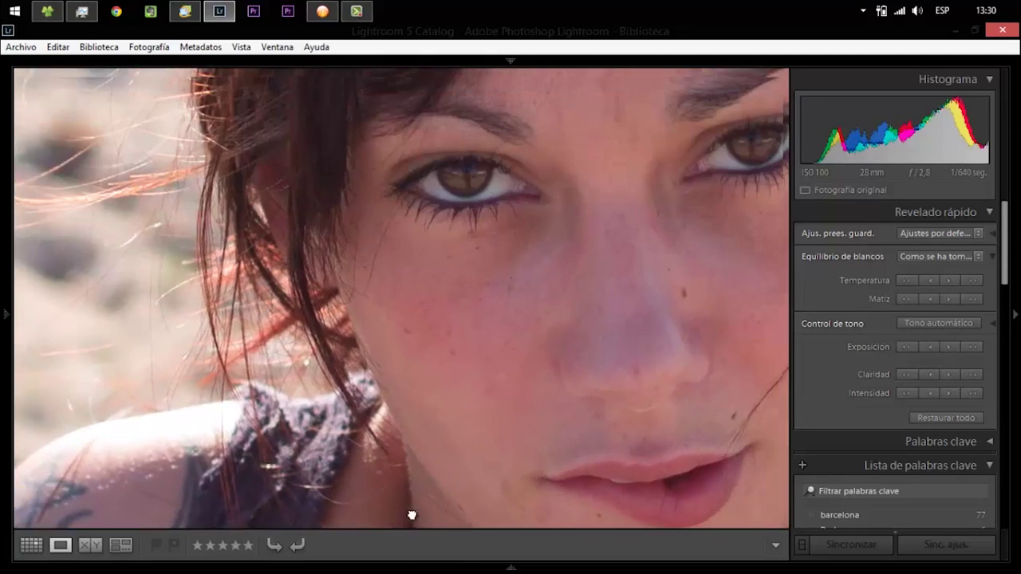
pyautogui.moveTo(452, 211); pyautogui.dragTo(284, 403)
pyautogui.moveTo(454, 342)
pyautogui.mouseDown()
pyautogui.moveTo(372, 364)
pyautogui.moveTo(213, 200)
pyautogui.moveTo(87, 94)
pyautogui.moveTo(164, 87)
pyautogui.moveTo(391, 235)
pyautogui.moveTo(495, 282)
pyautogui.mouseUp()
pyautogui.click(495, 281)
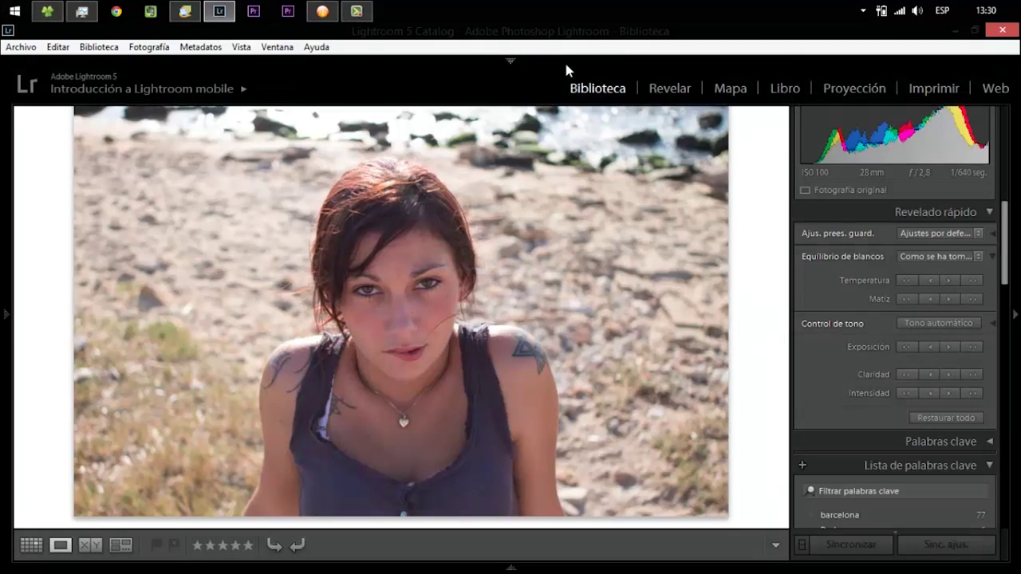
# Step: In Develop, show clipping and pull the tone curve's top point down until the sea stops clipping
pyautogui.click(654, 89)
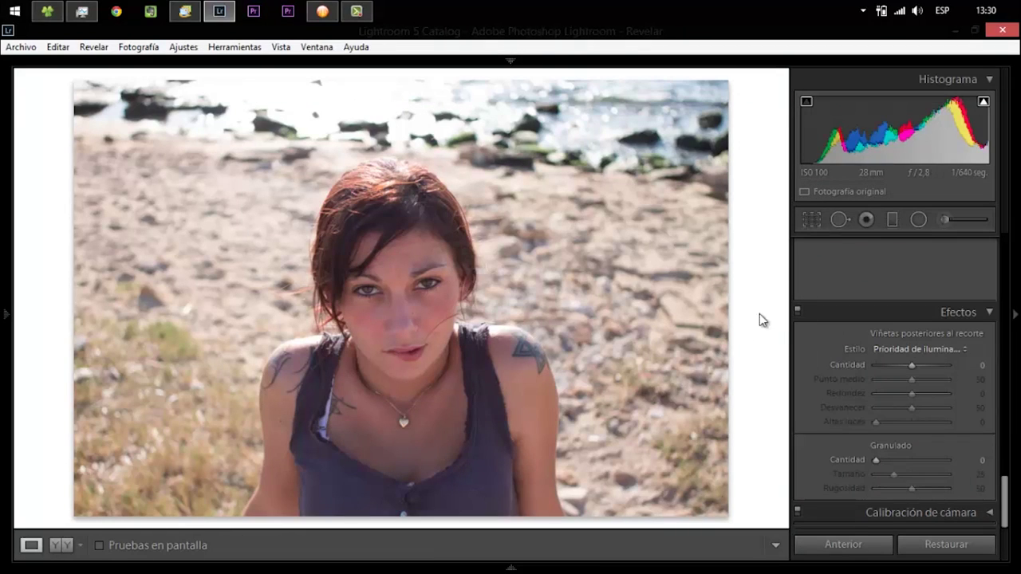
pyautogui.press('j')
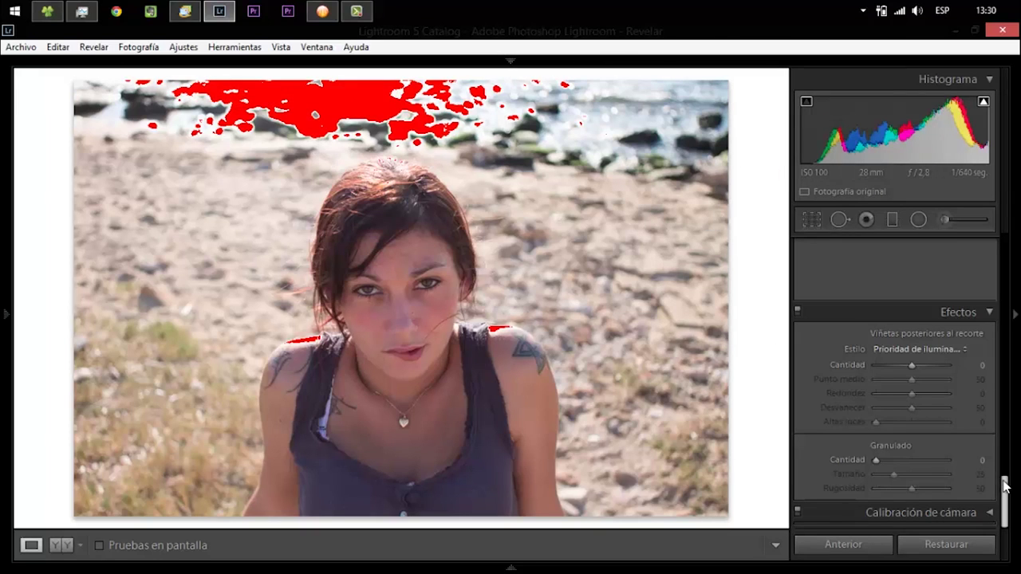
pyautogui.moveTo(1005, 479); pyautogui.dragTo(1010, 219)
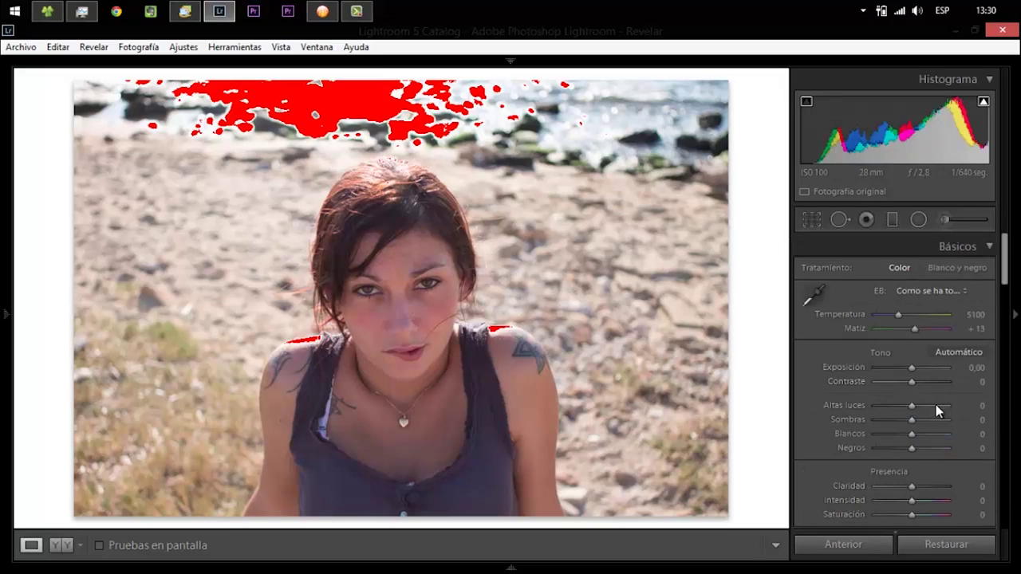
pyautogui.moveTo(1002, 263); pyautogui.dragTo(1004, 308)
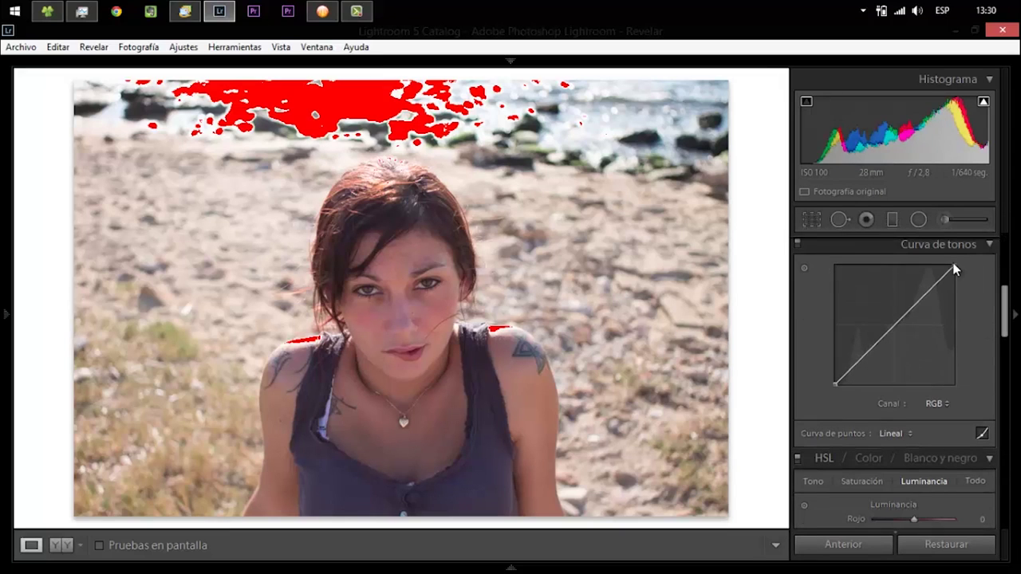
pyautogui.moveTo(954, 266); pyautogui.dragTo(954, 273)
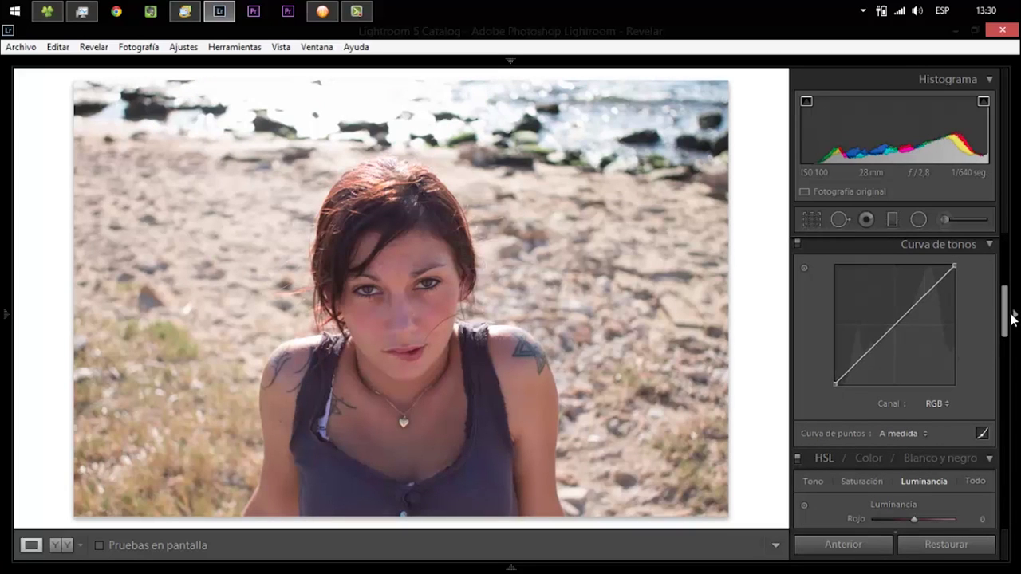
pyautogui.moveTo(1009, 316); pyautogui.dragTo(997, 211)
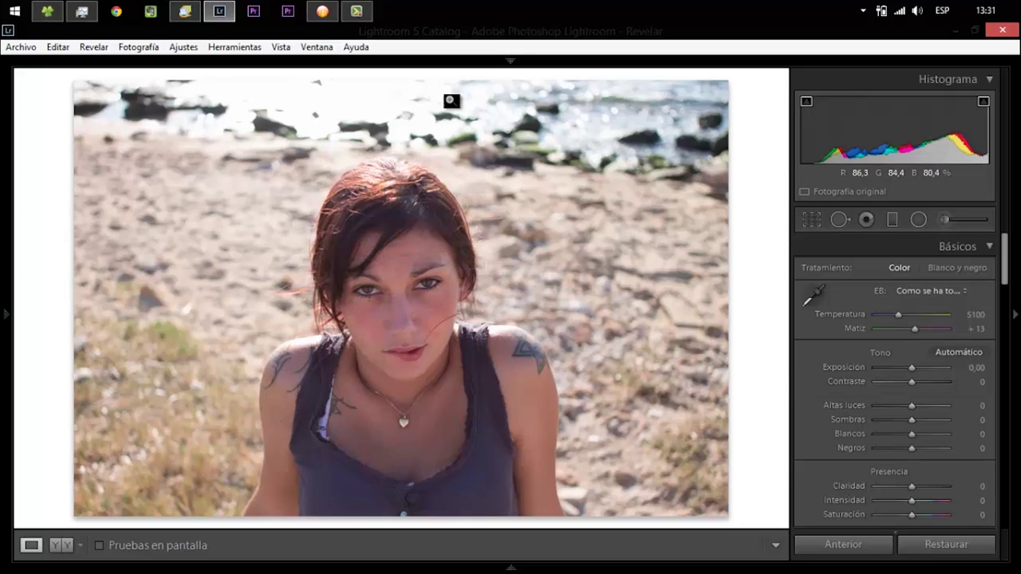
# Step: Set Basic Exposure +0.73, Contrast +27, Highlights -25, Blacks -52 and Vibrance -25
pyautogui.moveTo(911, 372); pyautogui.dragTo(917, 372)
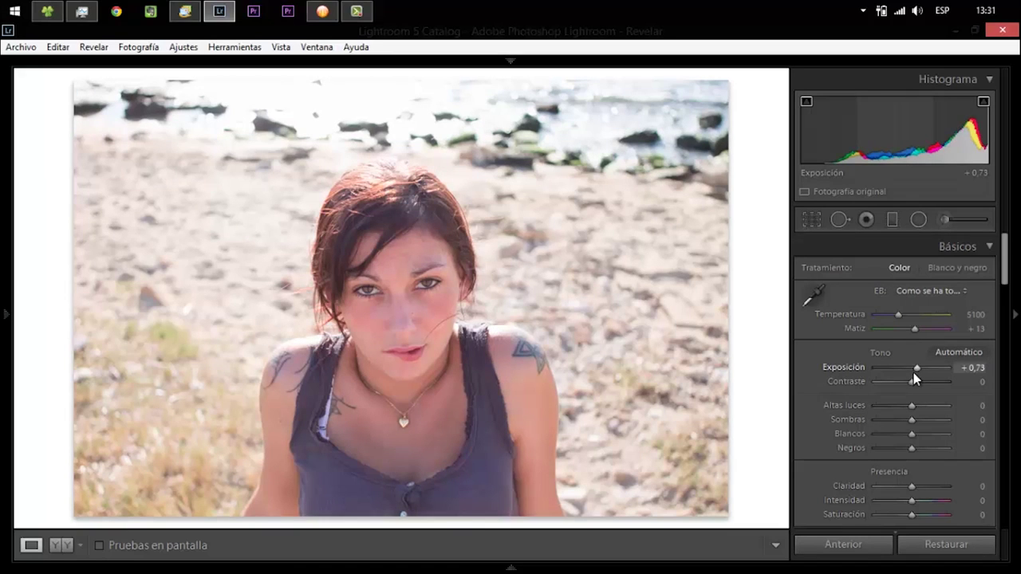
pyautogui.moveTo(912, 381)
pyautogui.mouseDown()
pyautogui.moveTo(925, 382)
pyautogui.moveTo(833, 395)
pyautogui.mouseUp()
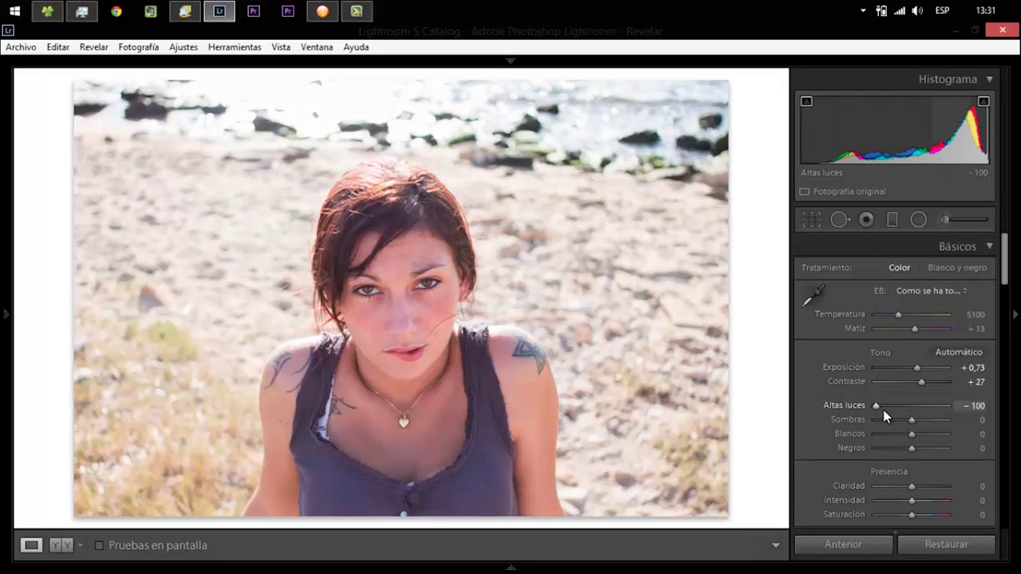
pyautogui.doubleClick(876, 403)
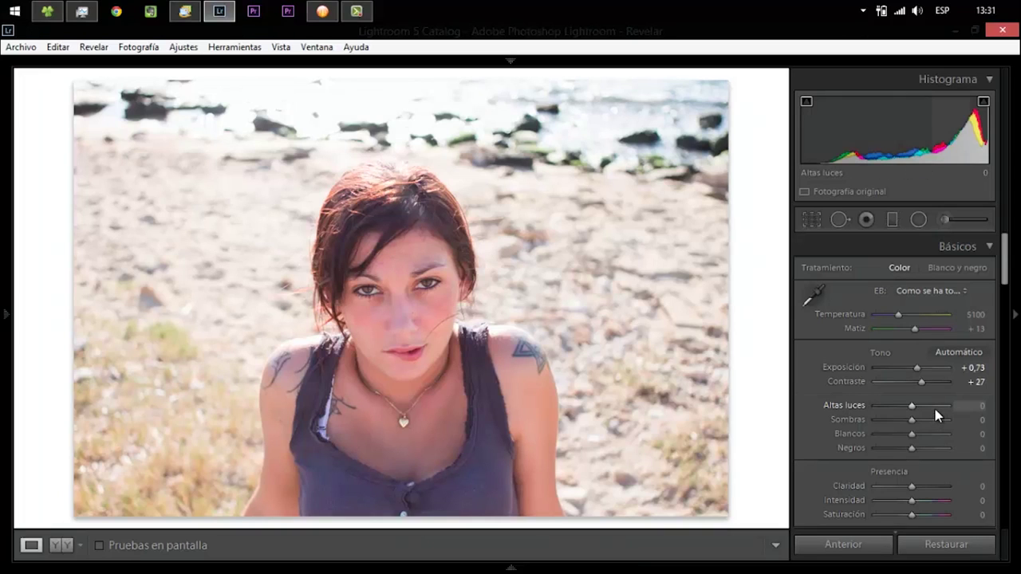
pyautogui.moveTo(910, 407); pyautogui.dragTo(903, 407)
pyautogui.moveTo(912, 448); pyautogui.dragTo(893, 451)
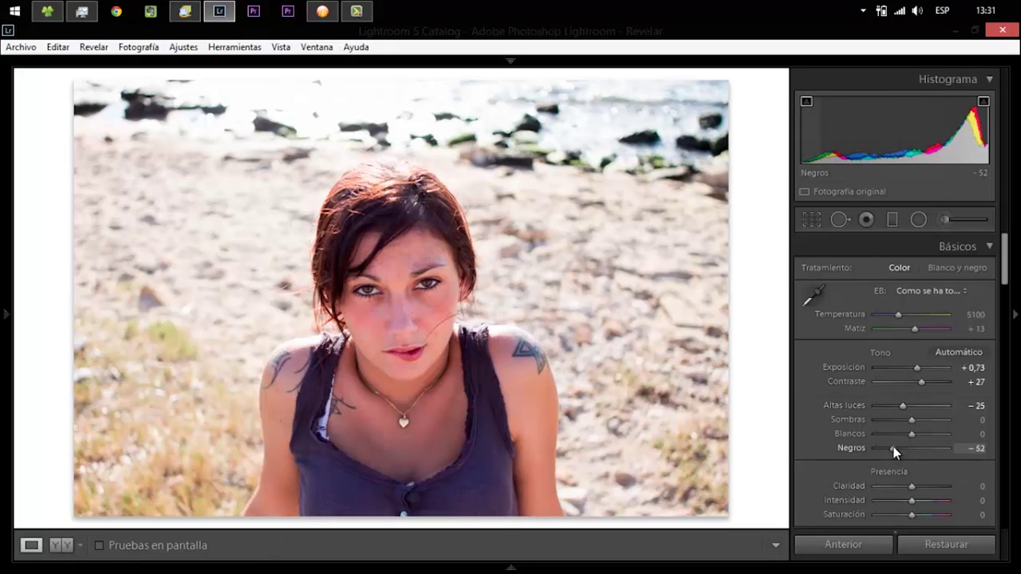
pyautogui.moveTo(911, 501); pyautogui.dragTo(903, 499)
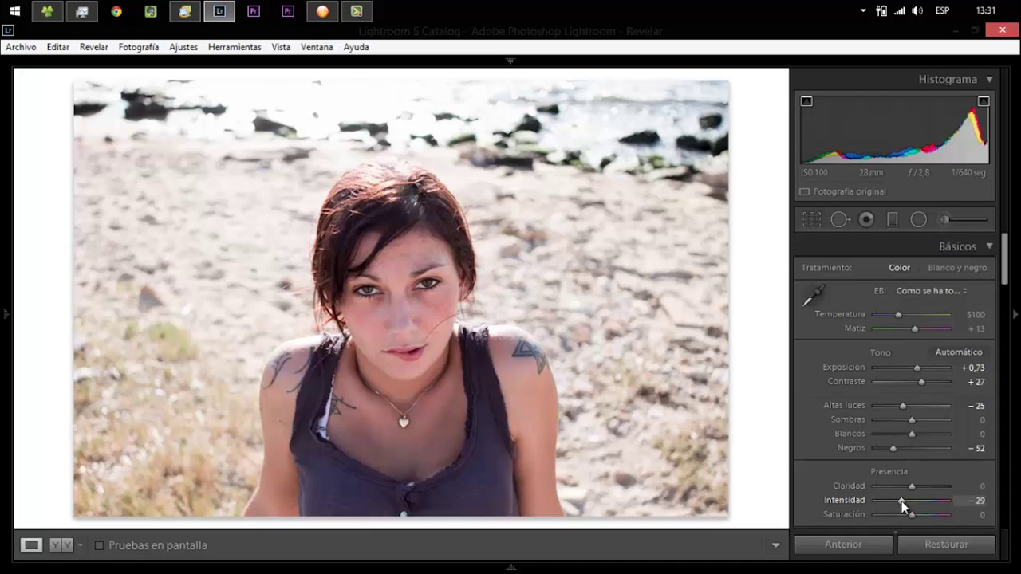
pyautogui.moveTo(900, 499); pyautogui.dragTo(903, 498)
# Step: Start a 16 x 9 crop and slide the photo up within the crop frame
pyautogui.click(811, 220)
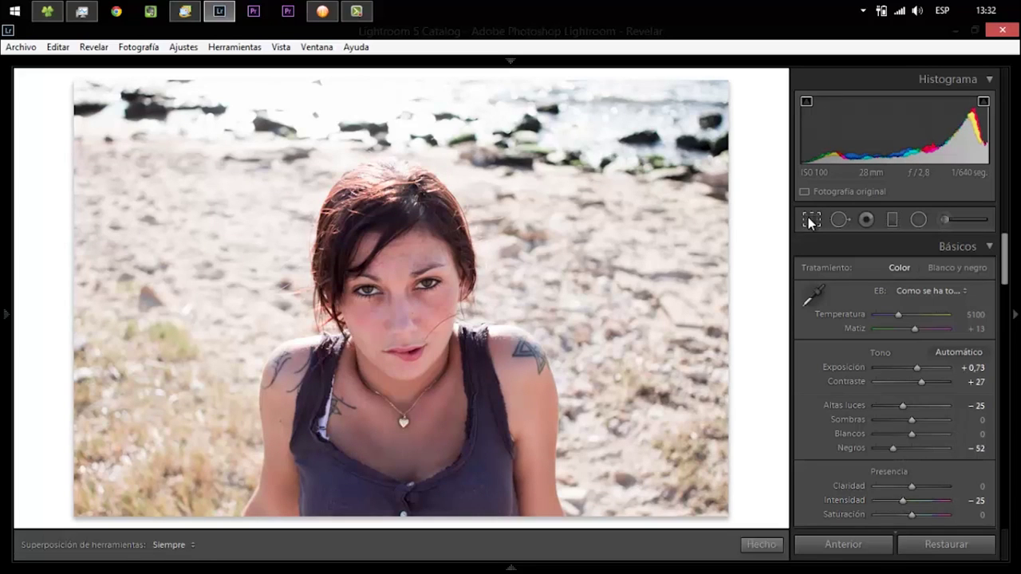
pyautogui.click(944, 272)
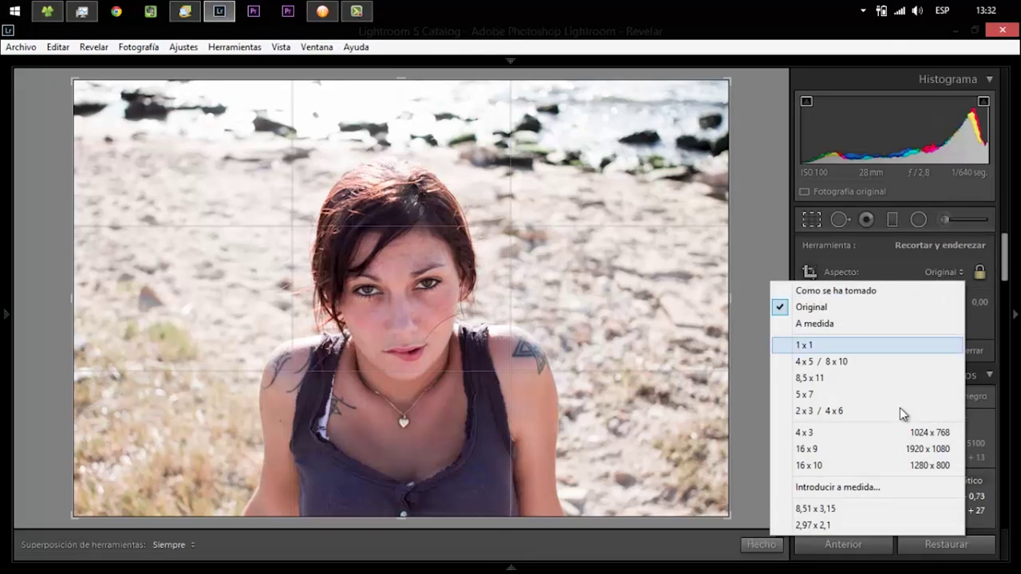
pyautogui.click(866, 449)
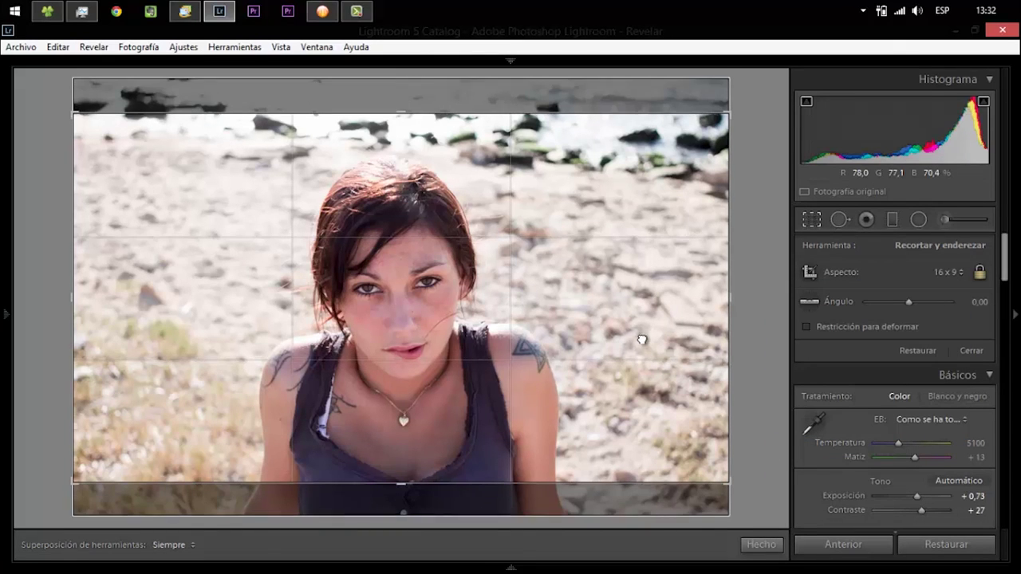
pyautogui.moveTo(642, 339); pyautogui.dragTo(643, 372)
pyautogui.moveTo(646, 391)
pyautogui.mouseDown()
pyautogui.moveTo(643, 341)
pyautogui.moveTo(646, 354)
pyautogui.mouseUp()
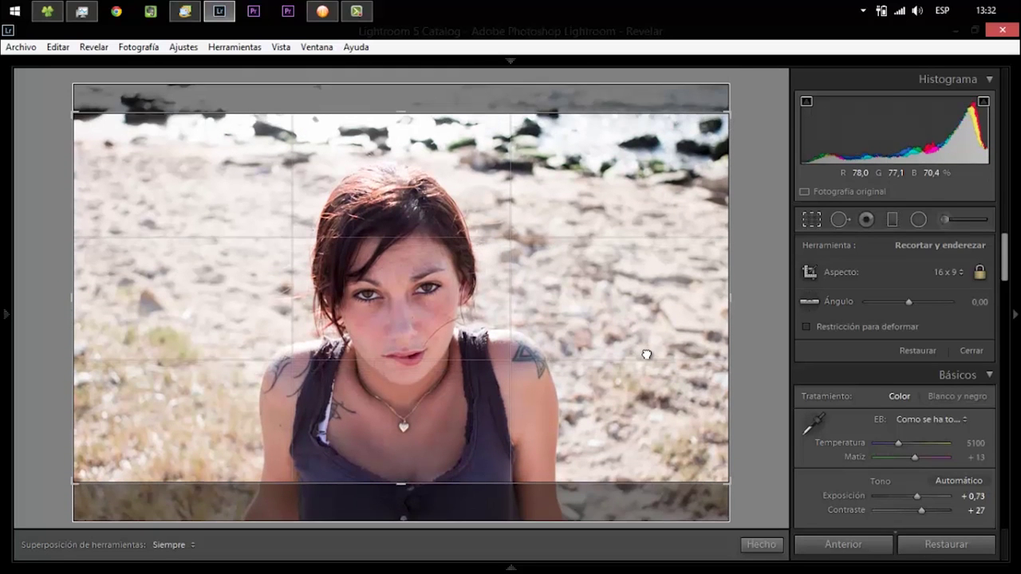
pyautogui.moveTo(646, 353); pyautogui.dragTo(647, 344)
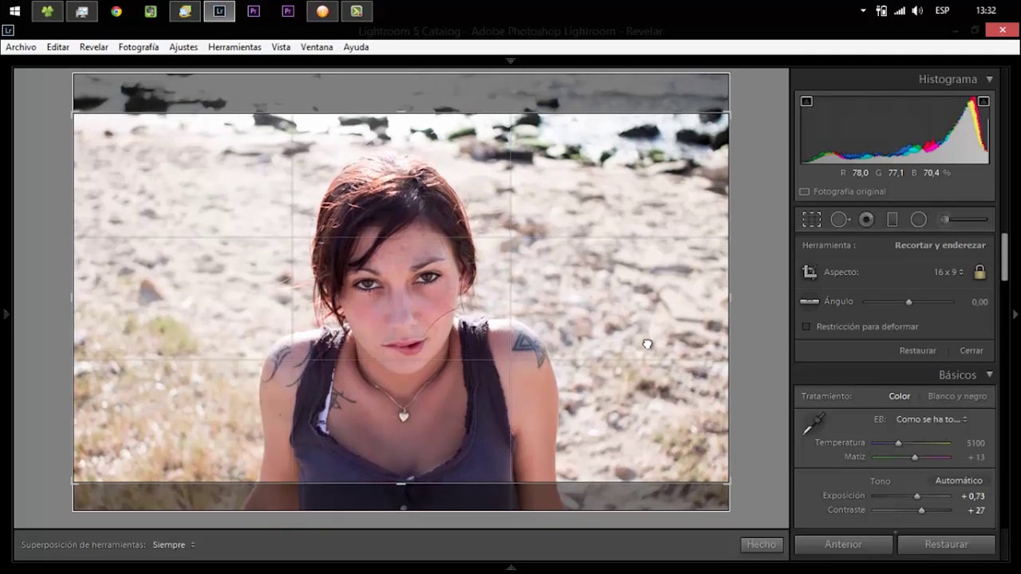
pyautogui.moveTo(646, 341); pyautogui.dragTo(636, 262)
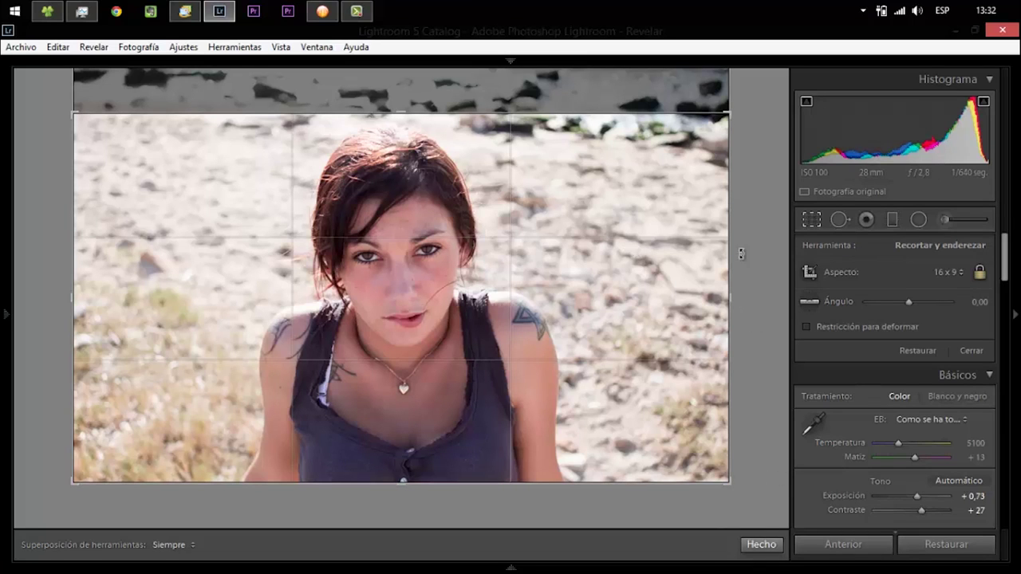
# Step: Resize the crop frame to full width, reposition the photo to trim the top sea, and apply
pyautogui.moveTo(729, 115); pyautogui.dragTo(632, 169)
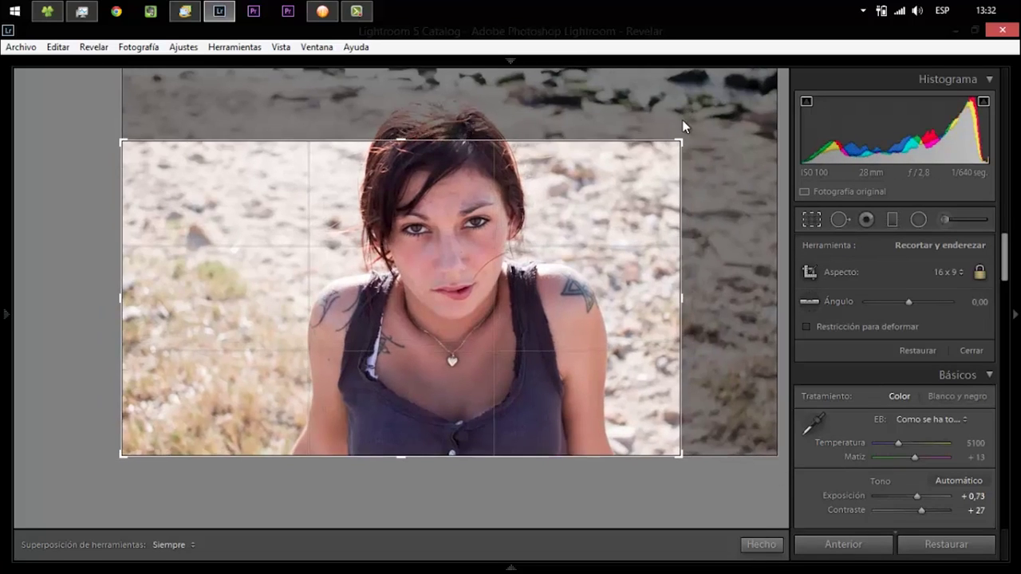
pyautogui.moveTo(615, 223)
pyautogui.mouseDown()
pyautogui.moveTo(634, 251)
pyautogui.moveTo(641, 244)
pyautogui.mouseUp()
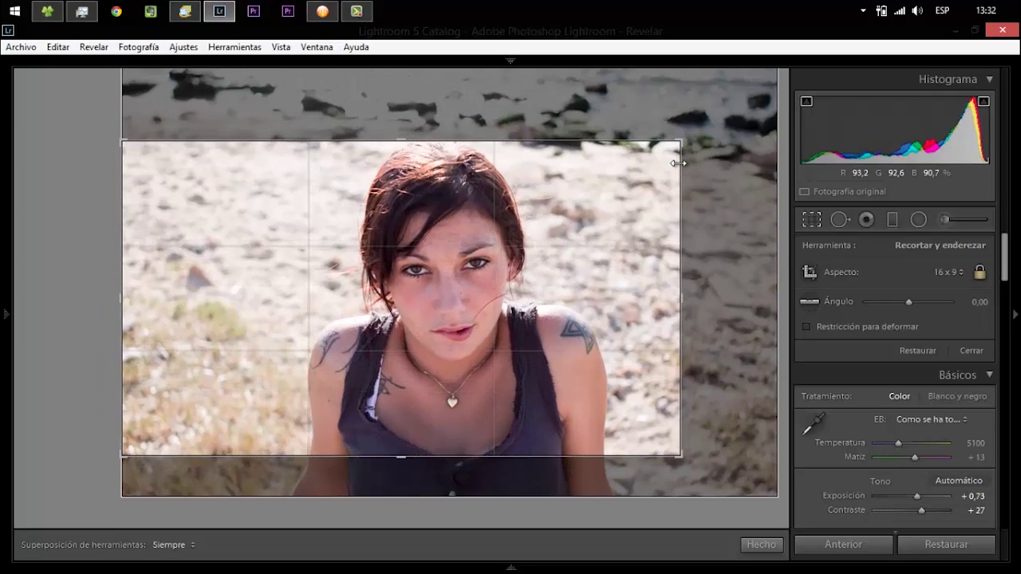
pyautogui.moveTo(683, 297); pyautogui.dragTo(729, 297)
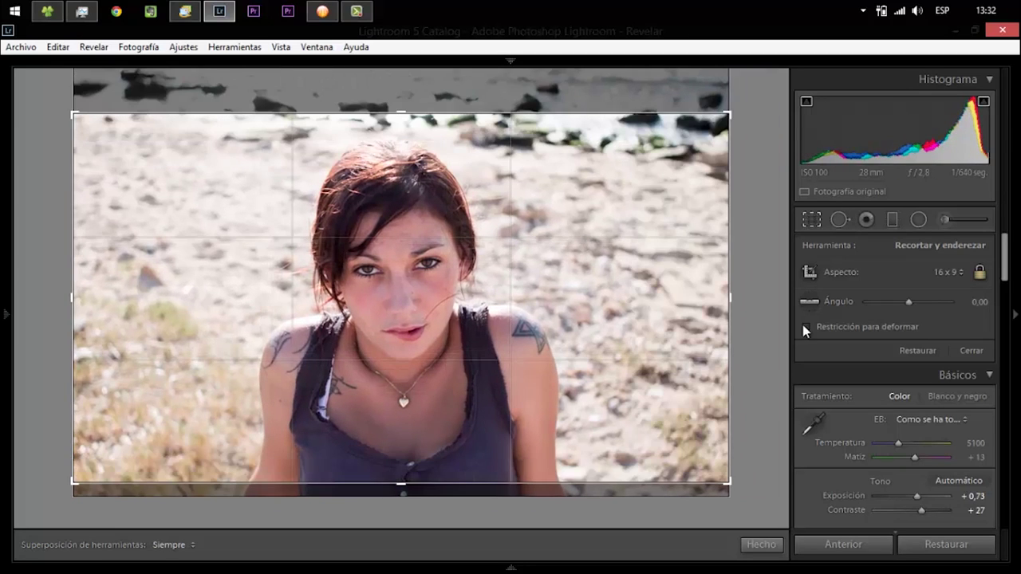
pyautogui.moveTo(631, 290); pyautogui.dragTo(636, 251)
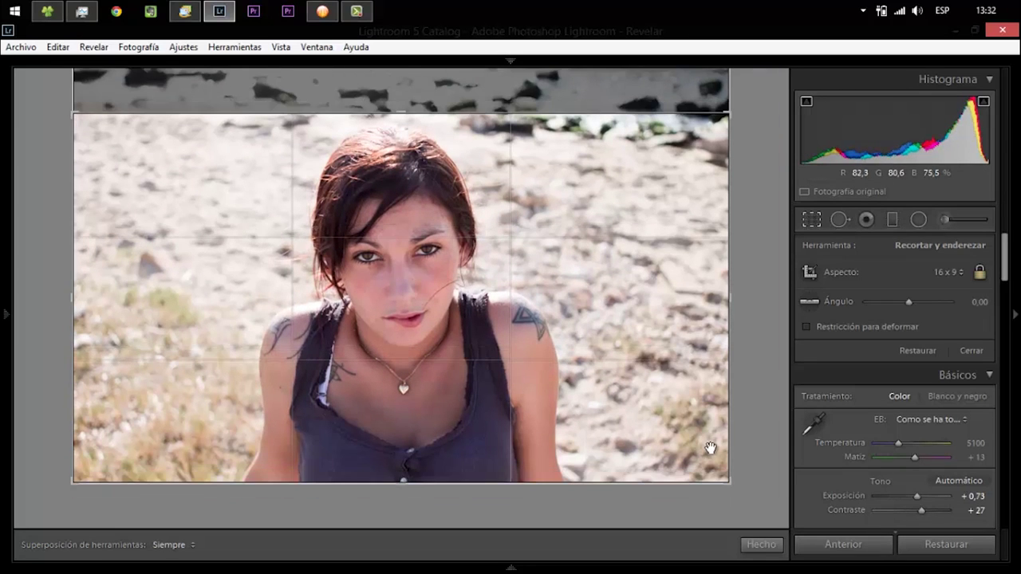
pyautogui.click(761, 545)
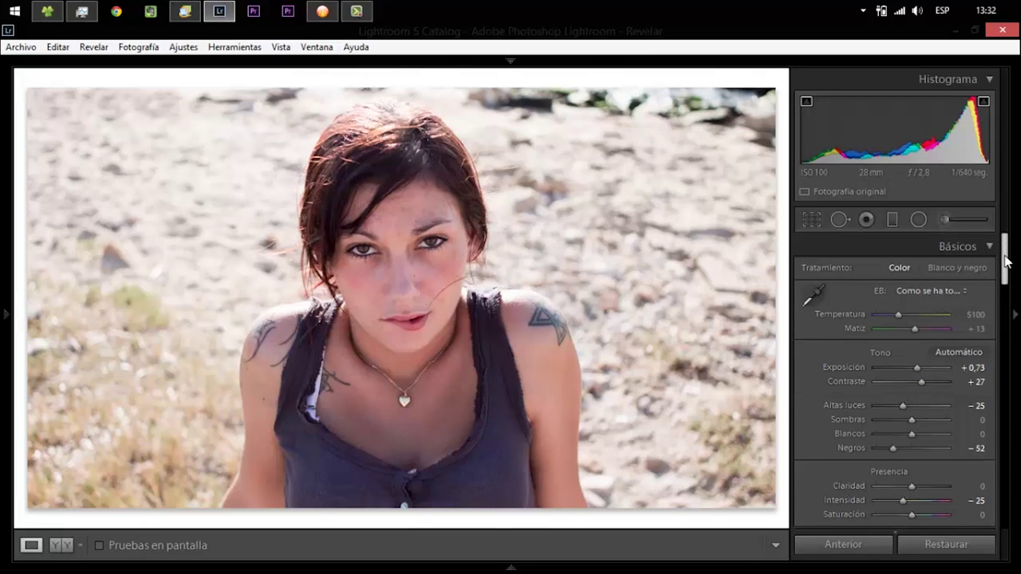
# Step: Push Clarity to +100, reset Exposure to 0.00, and zoom in on the eyes and forehead
pyautogui.moveTo(1006, 261); pyautogui.dragTo(1004, 289)
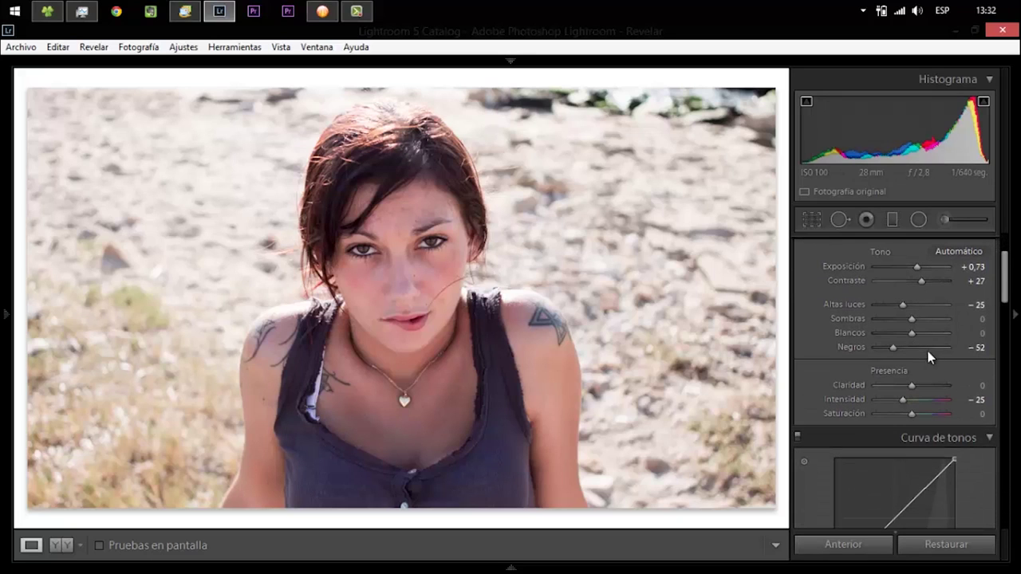
pyautogui.moveTo(913, 386); pyautogui.dragTo(916, 386)
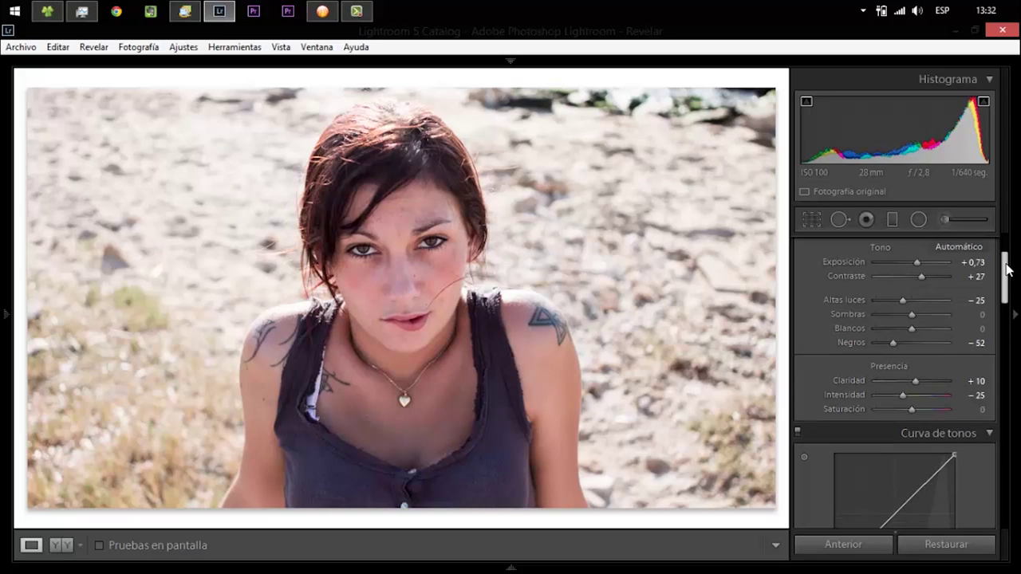
pyautogui.scroll(2, 1008, 255)
pyautogui.scroll(1, 1006, 254)
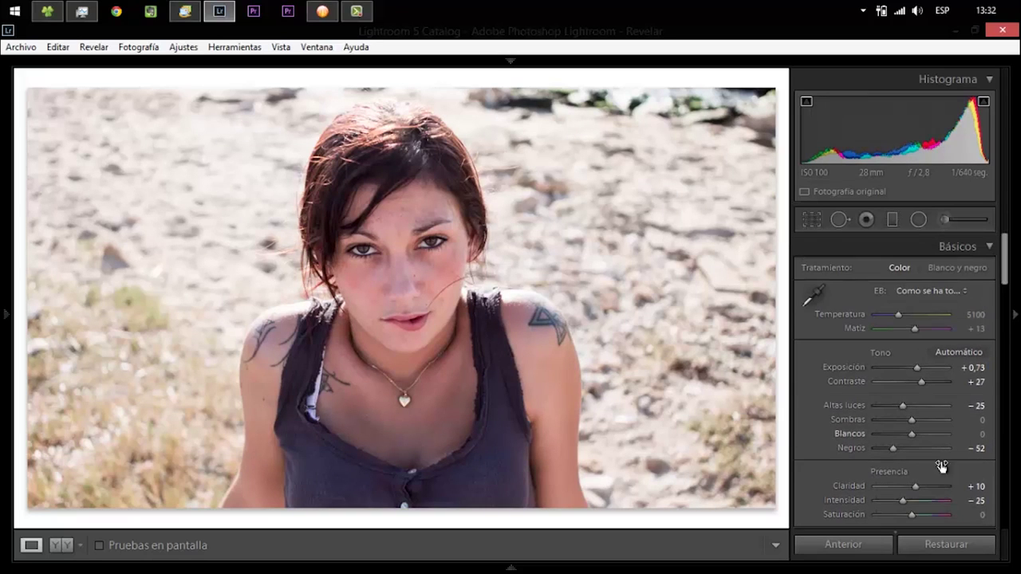
pyautogui.moveTo(930, 486); pyautogui.dragTo(971, 489)
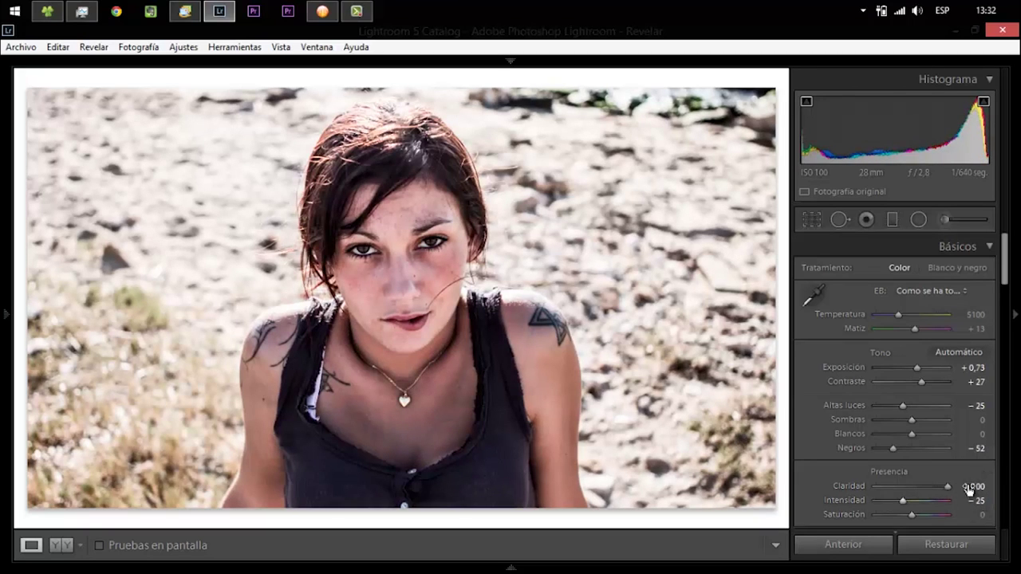
pyautogui.doubleClick(917, 368)
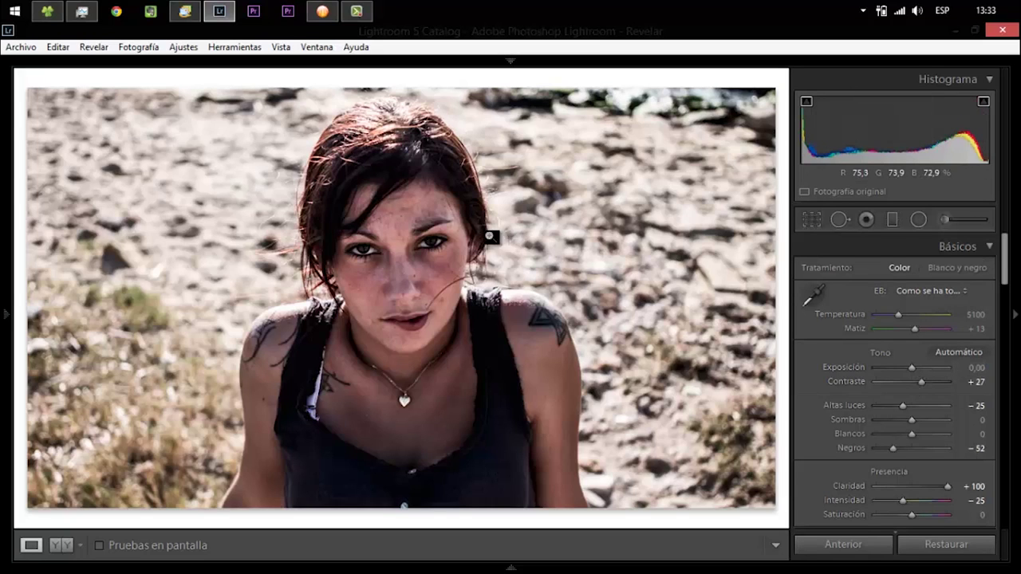
pyautogui.click(403, 200)
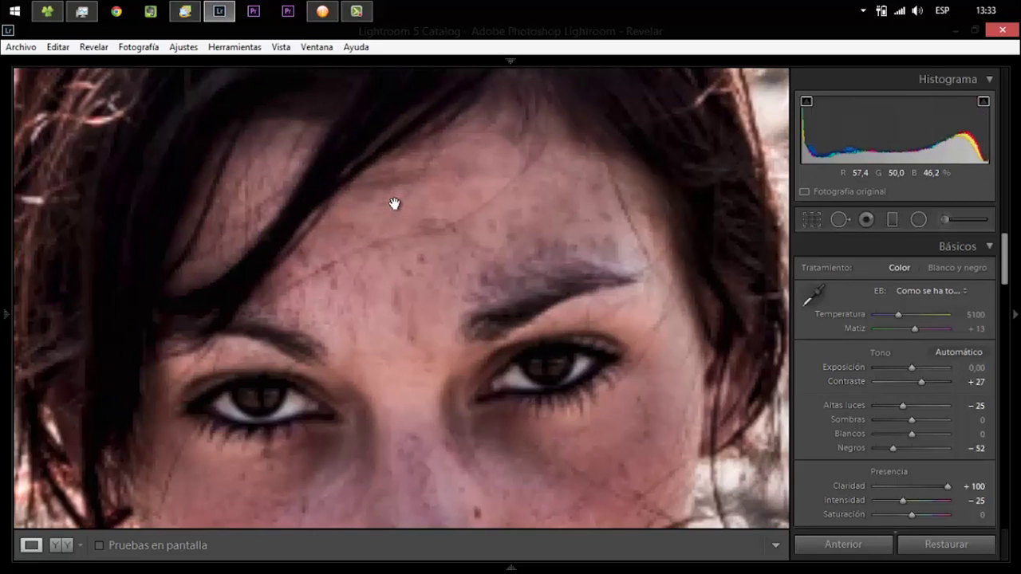
# Step: With Spot Removal, heal the blemishes and dark marks across the centre and right forehead
pyautogui.click(840, 219)
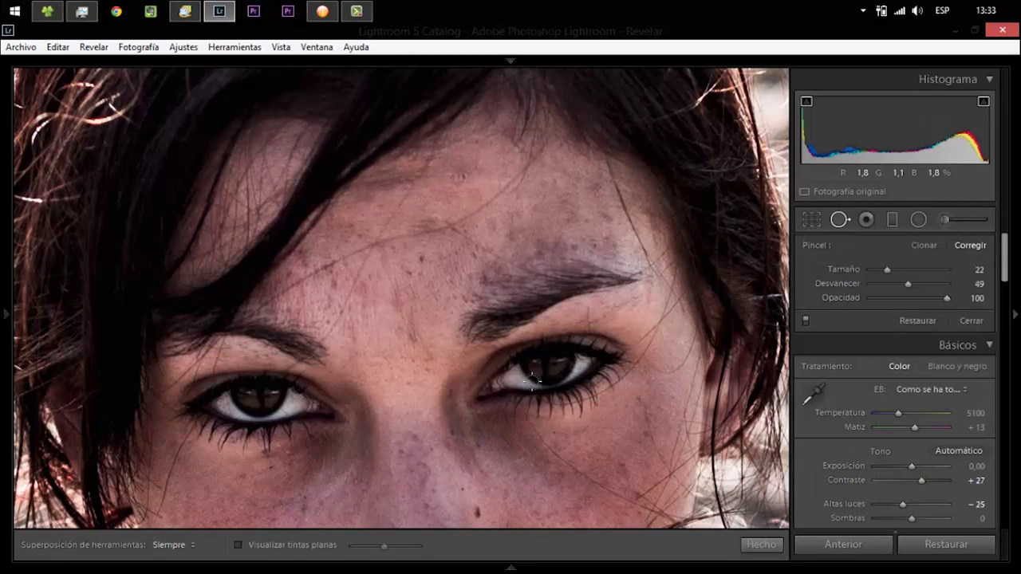
pyautogui.click(422, 257)
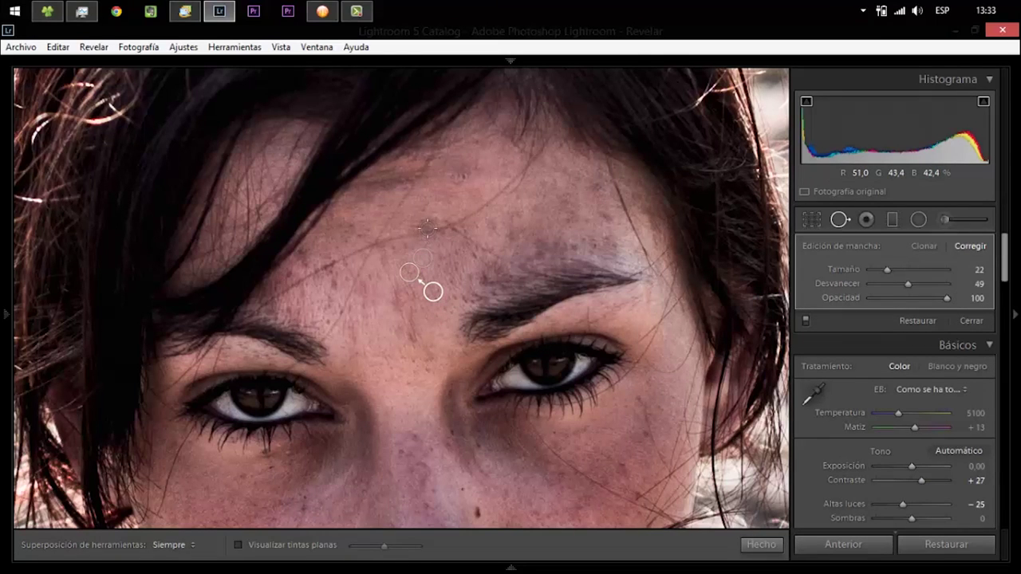
pyautogui.click(456, 176)
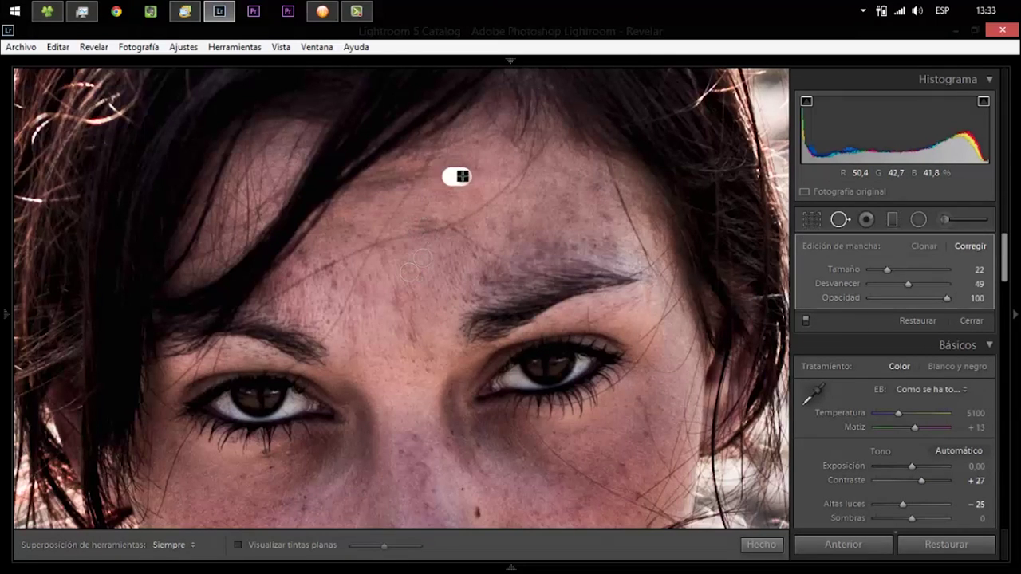
pyautogui.click(492, 225)
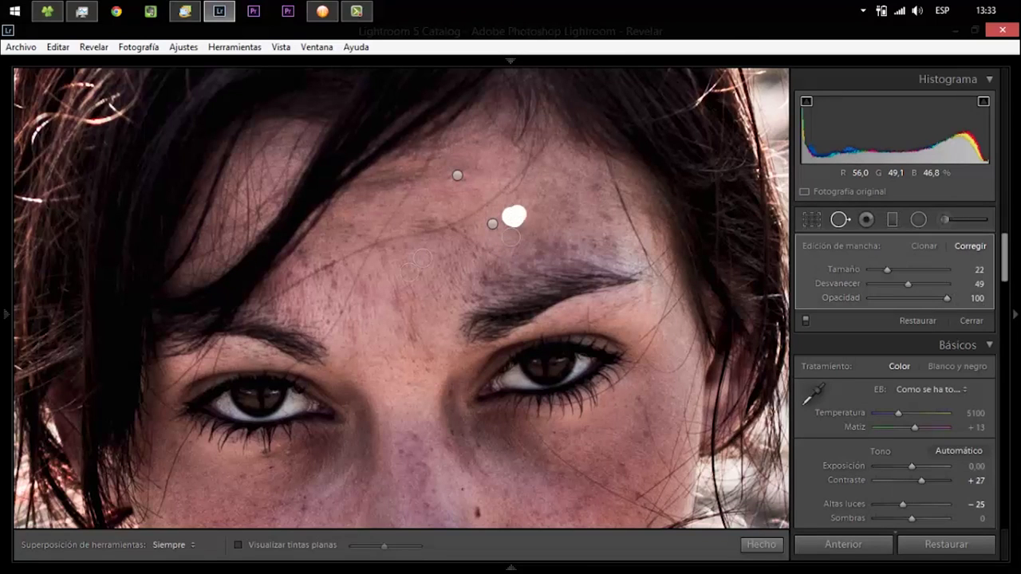
pyautogui.click(574, 217)
pyautogui.click(603, 216)
pyautogui.moveTo(597, 191); pyautogui.dragTo(587, 189)
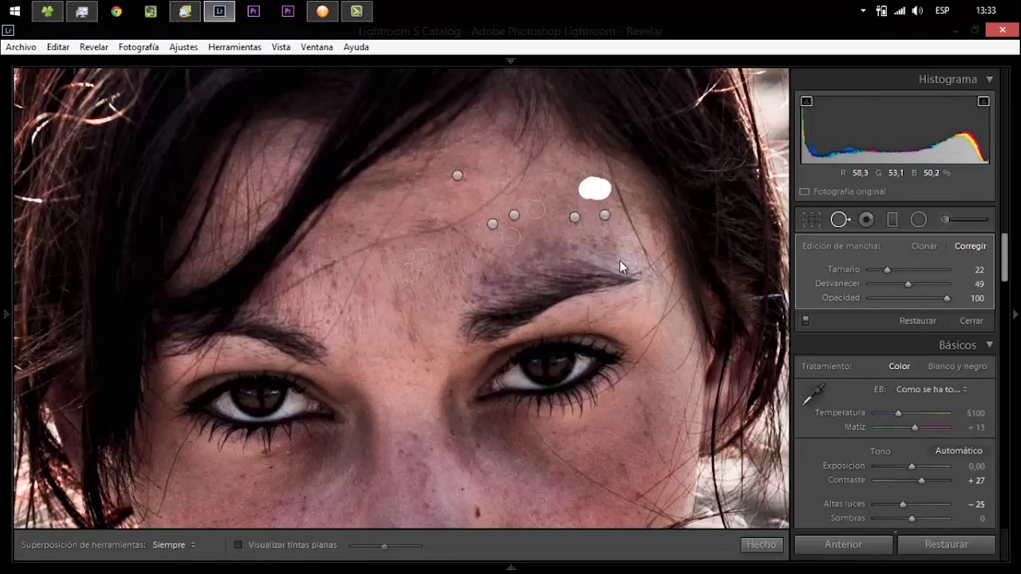
pyautogui.moveTo(613, 251)
pyautogui.mouseDown()
pyautogui.moveTo(587, 241)
pyautogui.moveTo(611, 237)
pyautogui.moveTo(622, 256)
pyautogui.moveTo(611, 250)
pyautogui.mouseUp()
pyautogui.moveTo(550, 233)
pyautogui.mouseDown()
pyautogui.moveTo(550, 224)
pyautogui.moveTo(556, 244)
pyautogui.moveTo(543, 242)
pyautogui.moveTo(542, 252)
pyautogui.moveTo(586, 251)
pyautogui.mouseUp()
pyautogui.moveTo(558, 245)
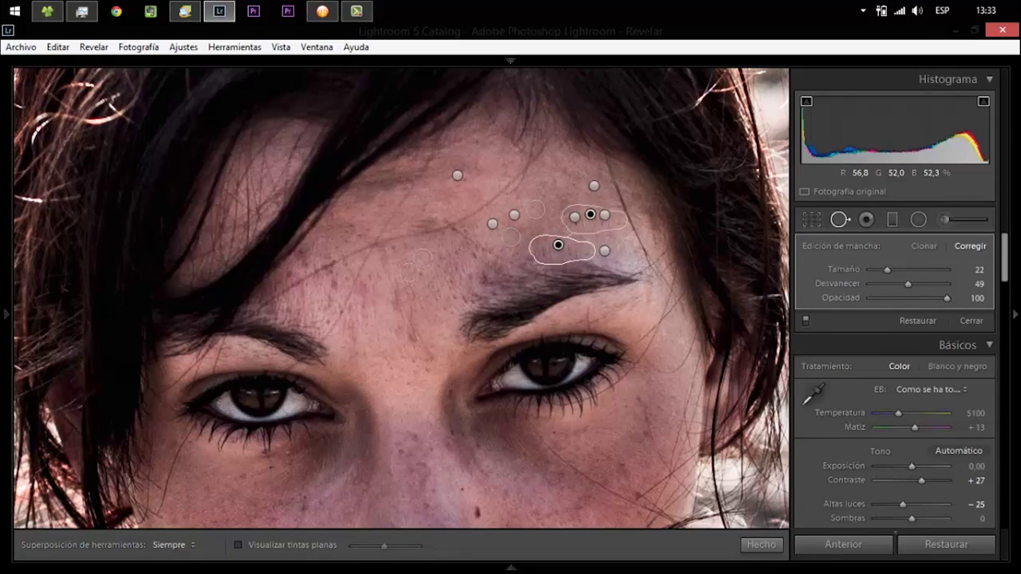
pyautogui.moveTo(482, 279)
pyautogui.mouseDown()
pyautogui.moveTo(494, 270)
pyautogui.moveTo(471, 253)
pyautogui.mouseUp()
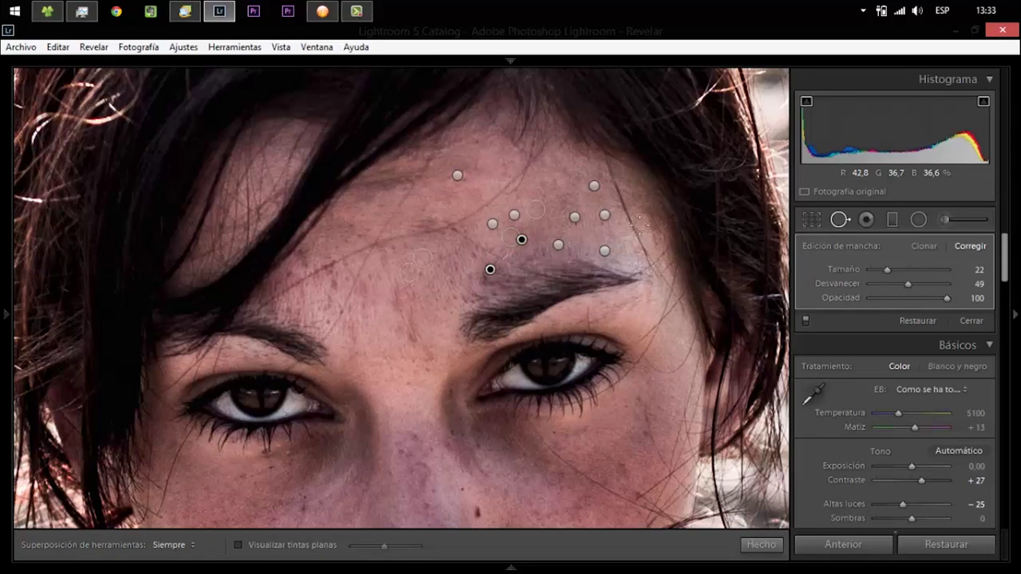
pyautogui.moveTo(490, 269)
pyautogui.moveTo(518, 267)
pyautogui.mouseDown()
pyautogui.moveTo(532, 272)
pyautogui.moveTo(545, 223)
pyautogui.mouseUp()
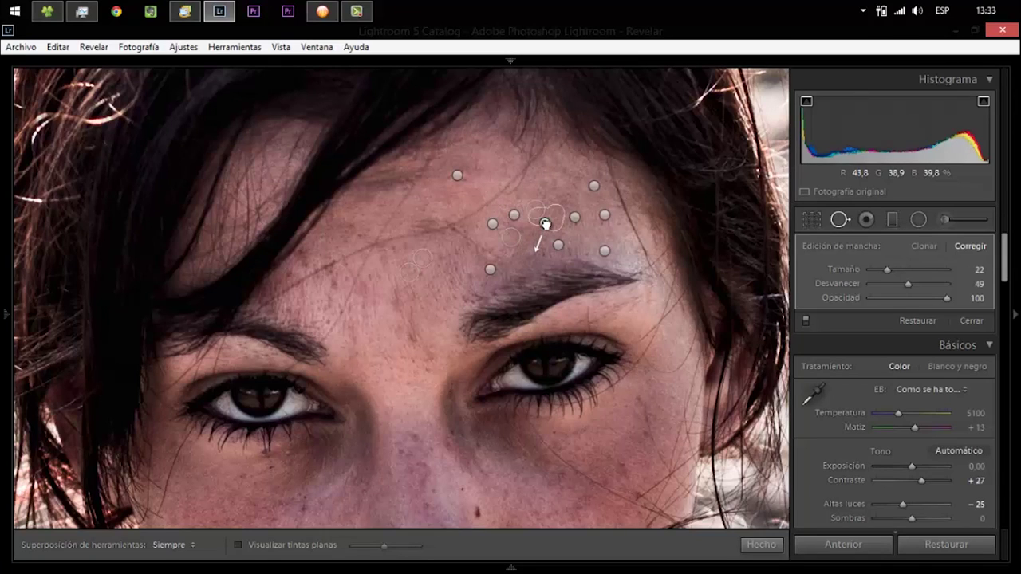
# Step: Heal the remaining blemishes on the left forehead, between the brows and atop the nose
pyautogui.click(456, 234)
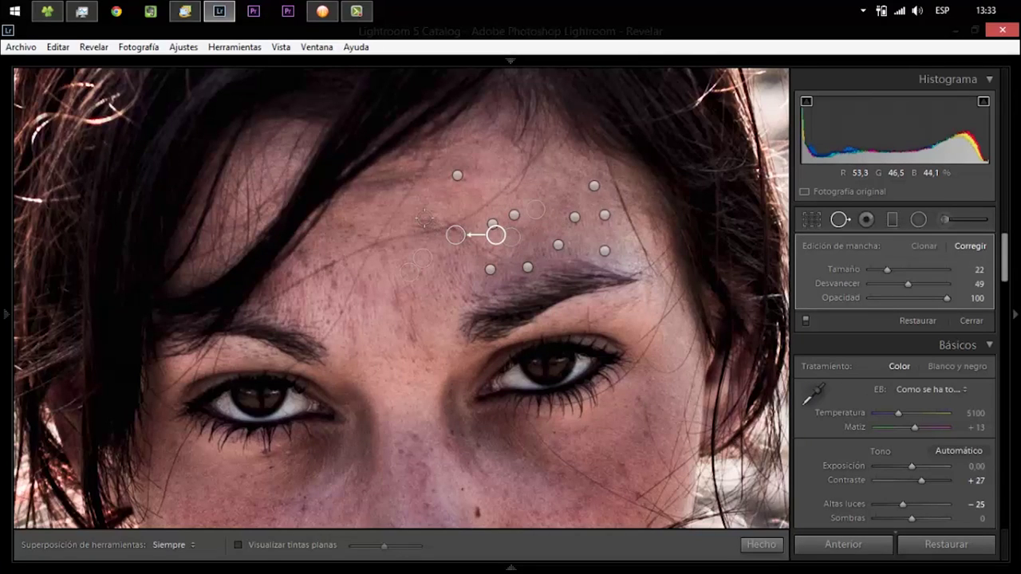
pyautogui.moveTo(433, 215); pyautogui.dragTo(418, 218)
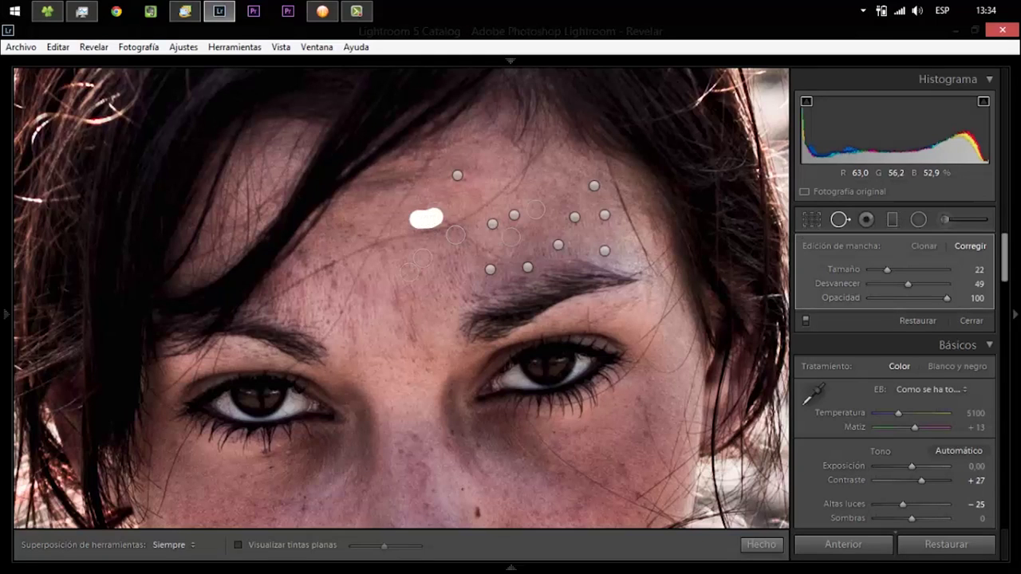
pyautogui.click(332, 287)
pyautogui.click(328, 301)
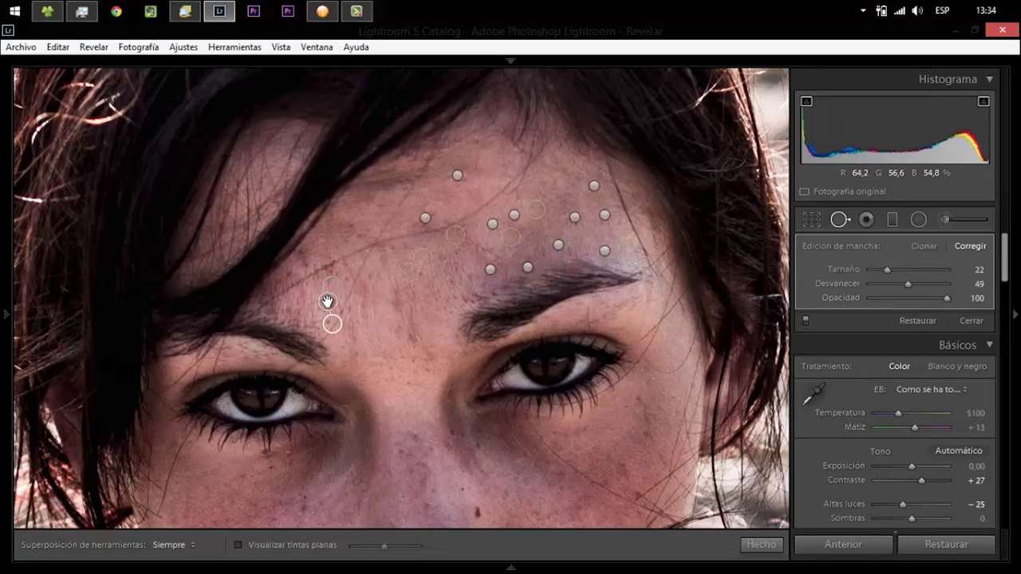
pyautogui.moveTo(332, 322); pyautogui.dragTo(371, 315)
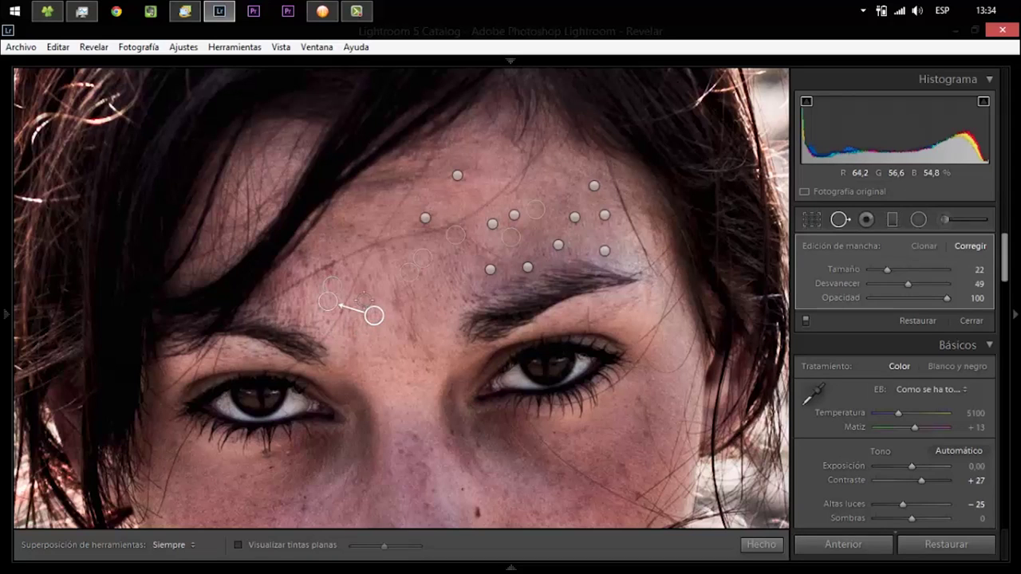
pyautogui.click(364, 287)
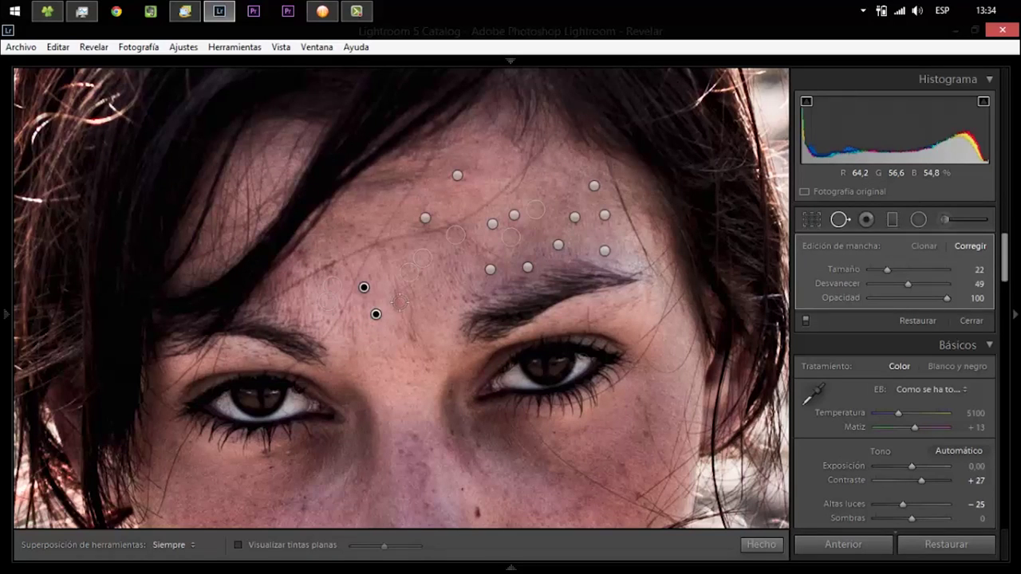
pyautogui.click(396, 293)
pyautogui.click(409, 337)
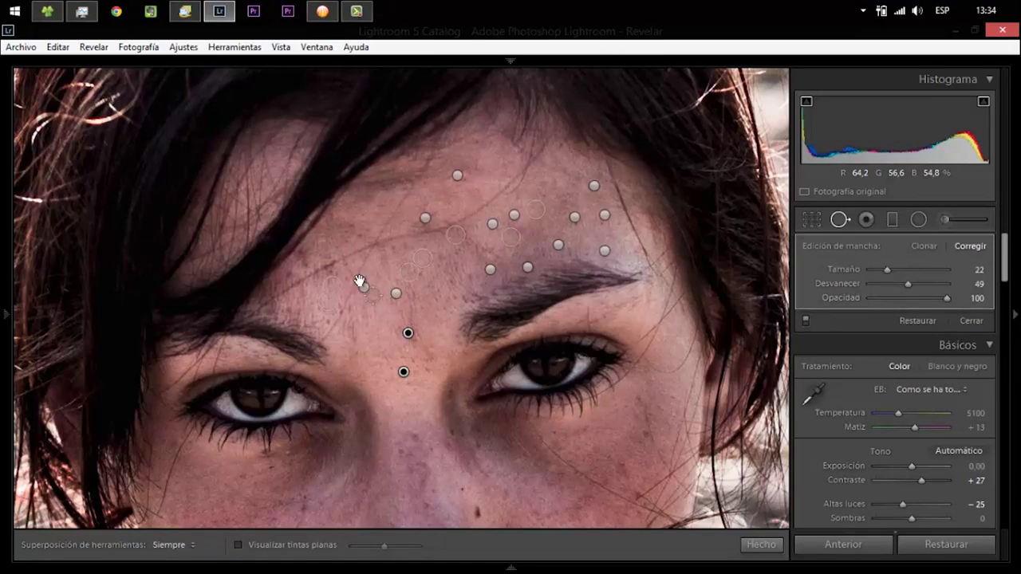
pyautogui.click(306, 263)
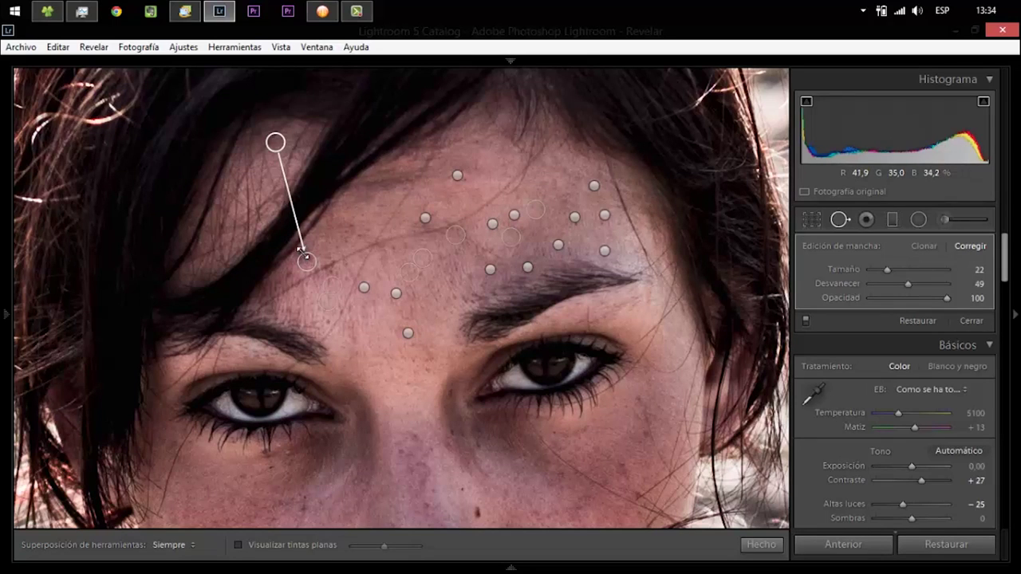
pyautogui.click(289, 271)
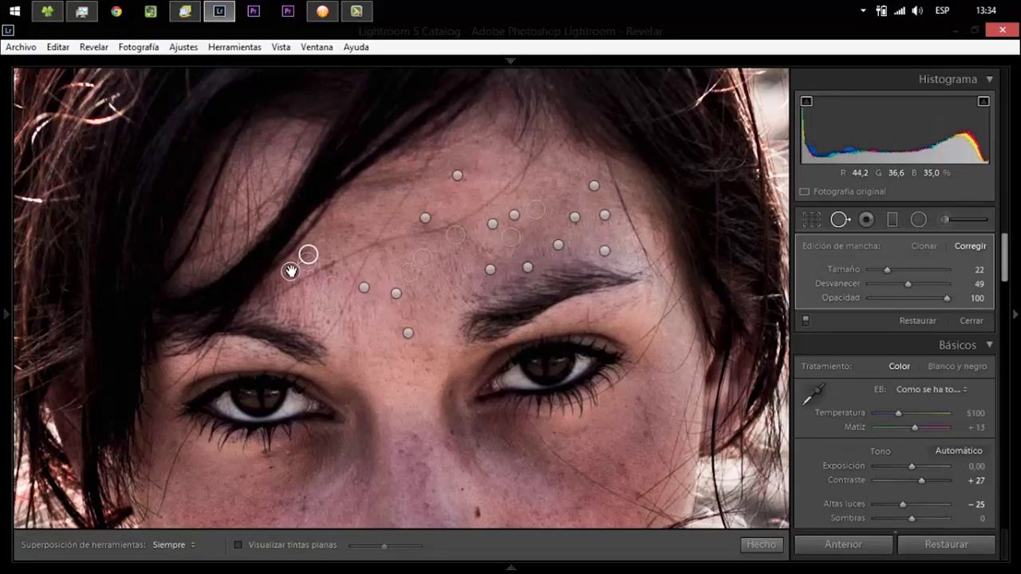
pyautogui.moveTo(308, 255); pyautogui.dragTo(329, 248)
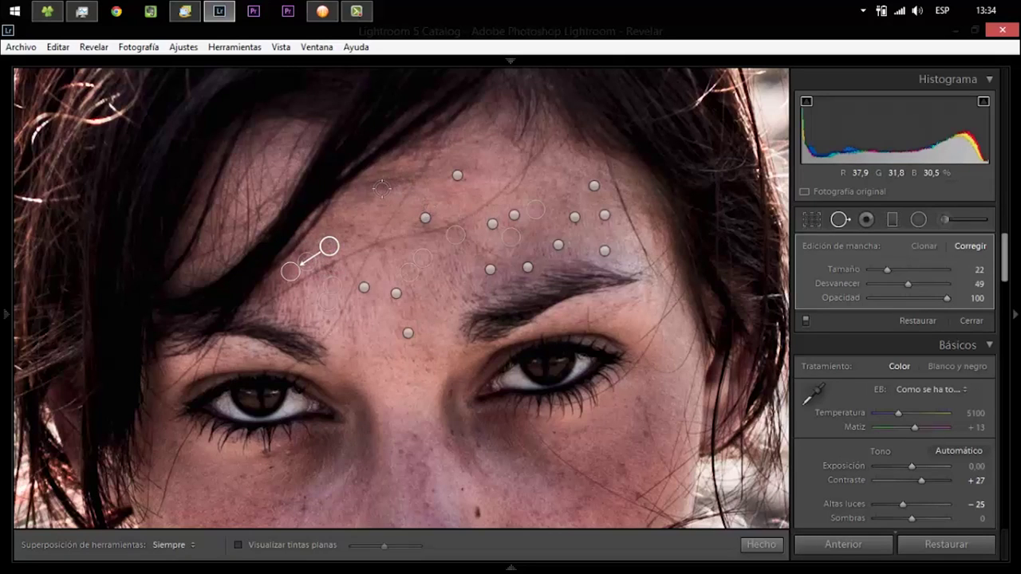
pyautogui.moveTo(371, 185)
pyautogui.mouseDown()
pyautogui.moveTo(401, 179)
pyautogui.moveTo(375, 177)
pyautogui.mouseUp()
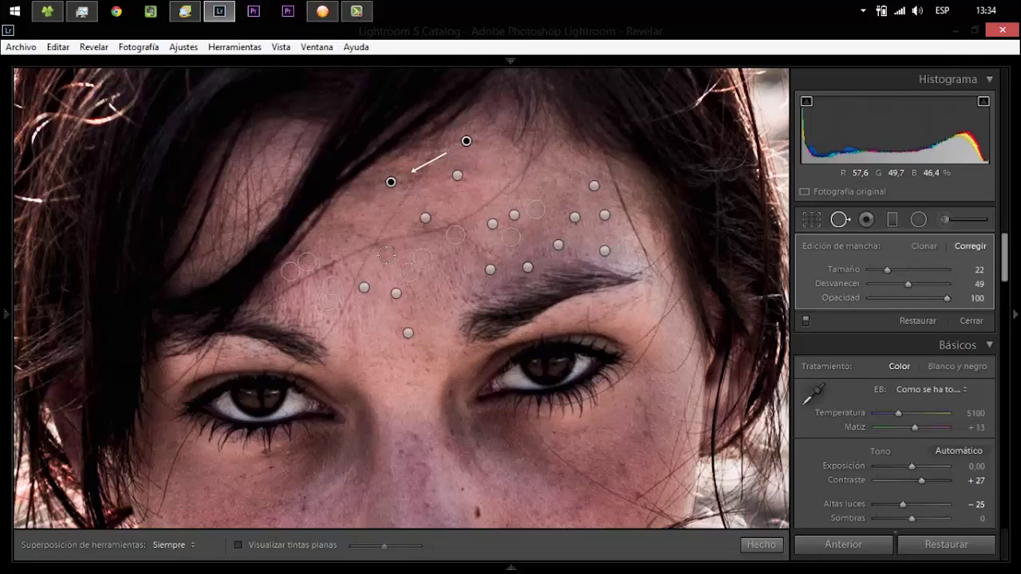
# Step: Heal the blemishes below the lower lip and down the chin, moving sources to clean skin
pyautogui.scroll(-5, 386, 255)
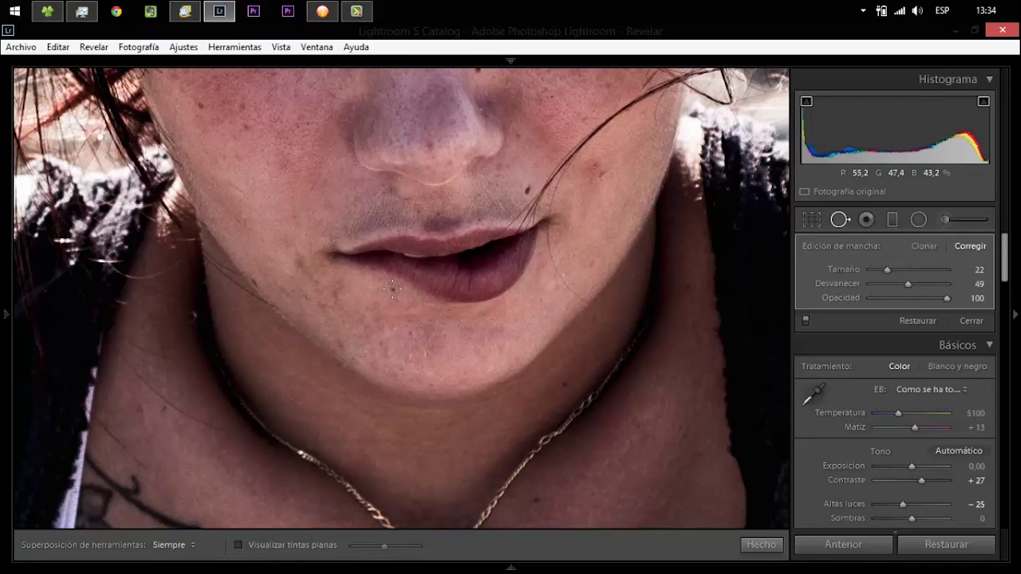
pyautogui.click(302, 295)
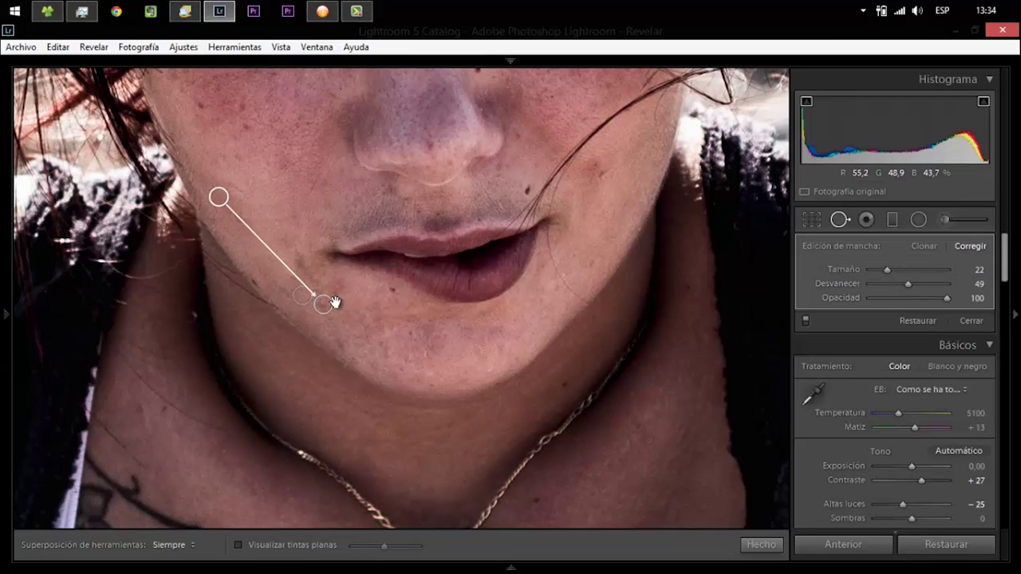
pyautogui.press('Escape')
pyautogui.click(333, 298)
pyautogui.moveTo(315, 282); pyautogui.dragTo(306, 307)
pyautogui.click(341, 343)
pyautogui.moveTo(300, 261); pyautogui.dragTo(315, 289)
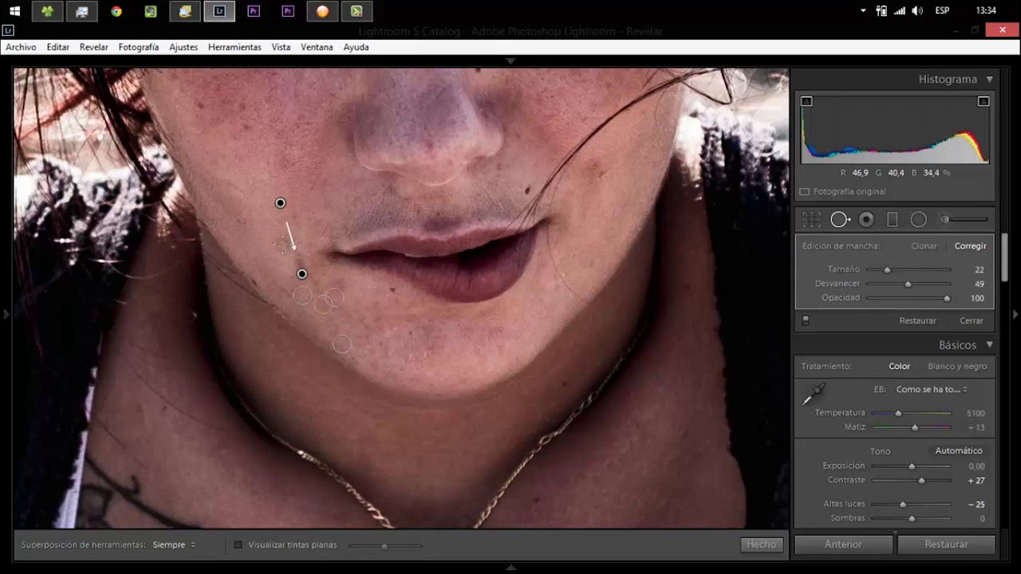
# Step: Heal blemishes on both cheeks, the nose, above the upper lip and right of the mouth
pyautogui.click(235, 216)
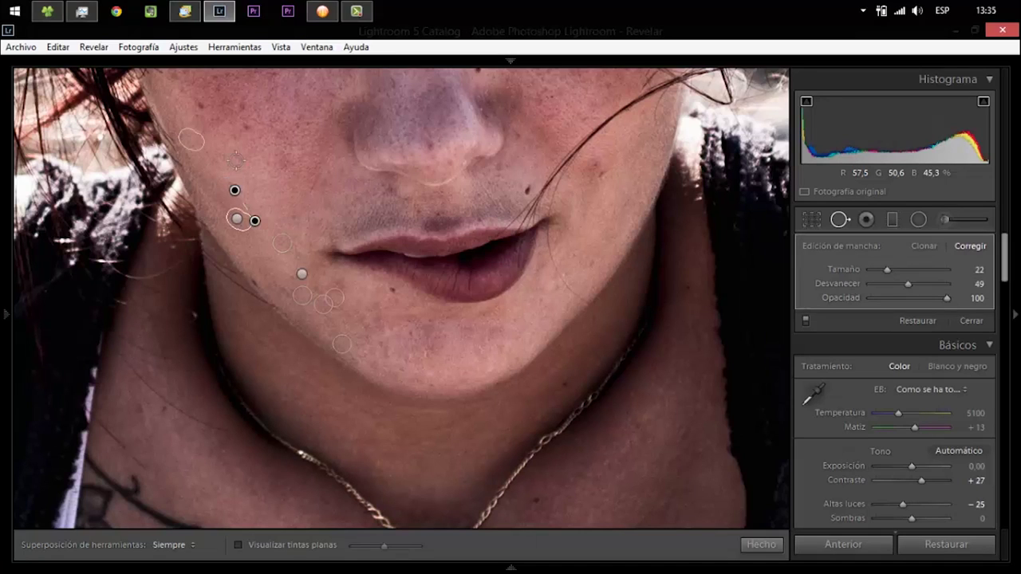
pyautogui.click(248, 126)
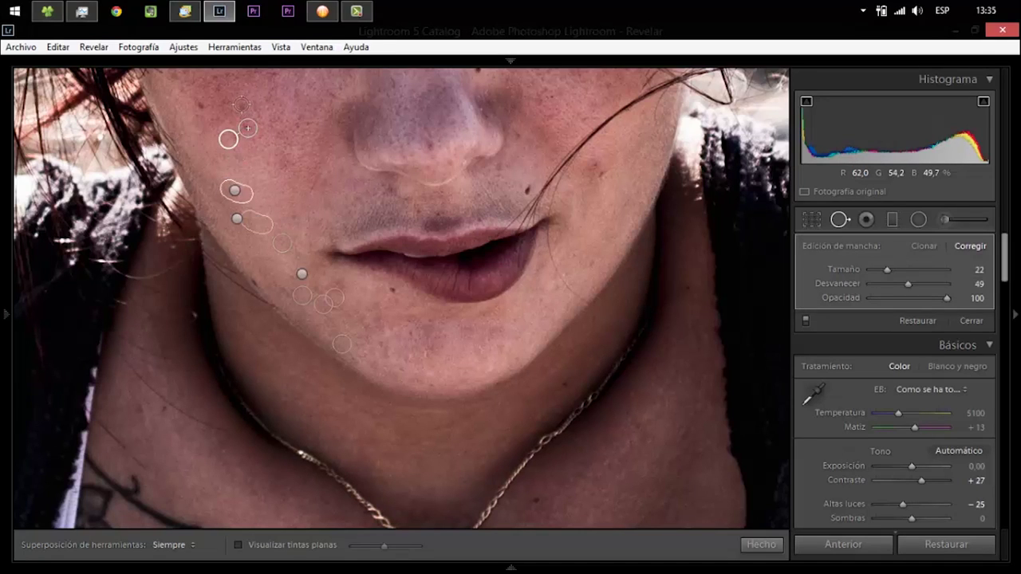
pyautogui.click(285, 165)
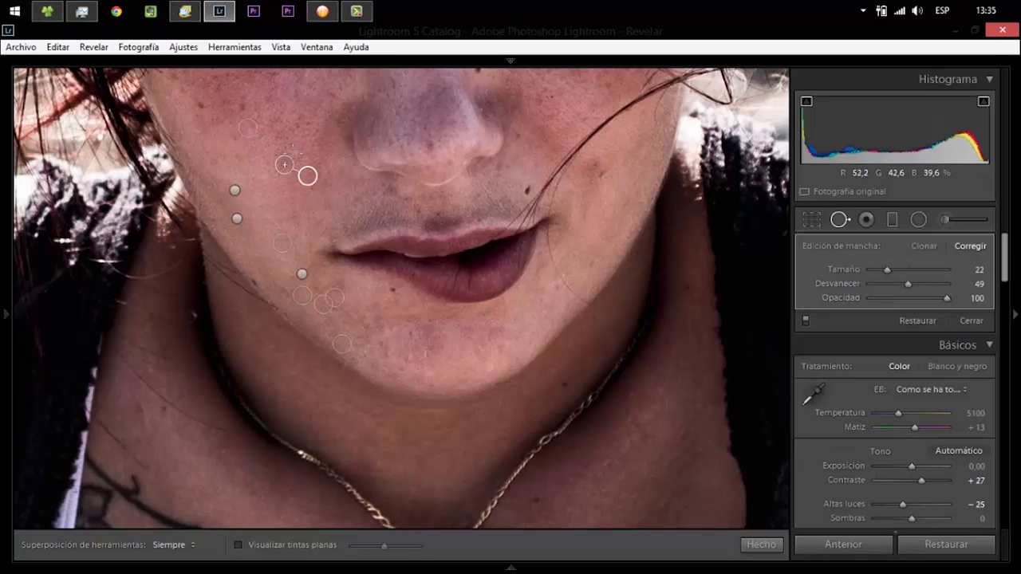
pyautogui.click(426, 144)
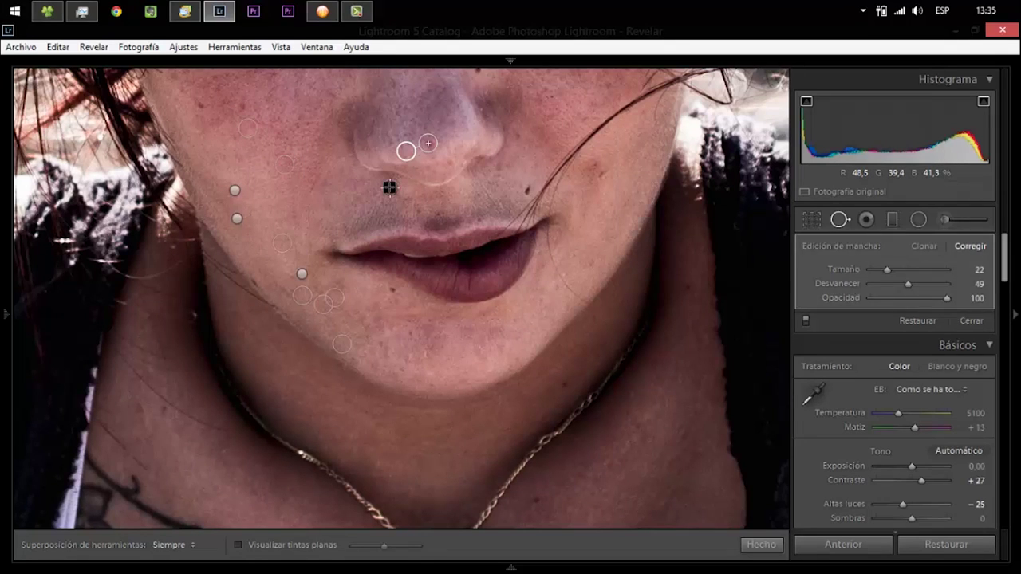
pyautogui.moveTo(383, 156); pyautogui.dragTo(369, 167)
pyautogui.click(353, 183)
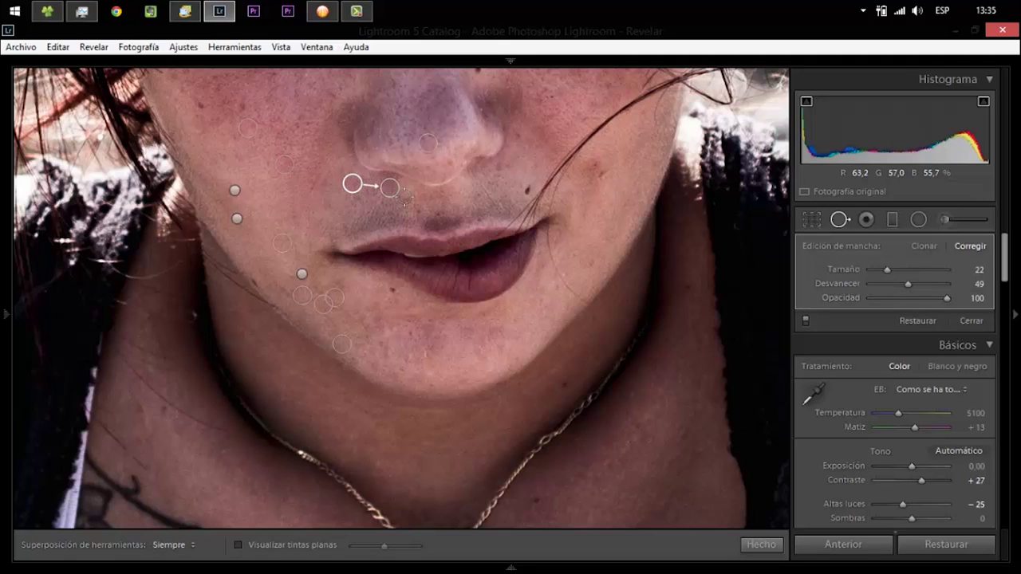
pyautogui.click(525, 187)
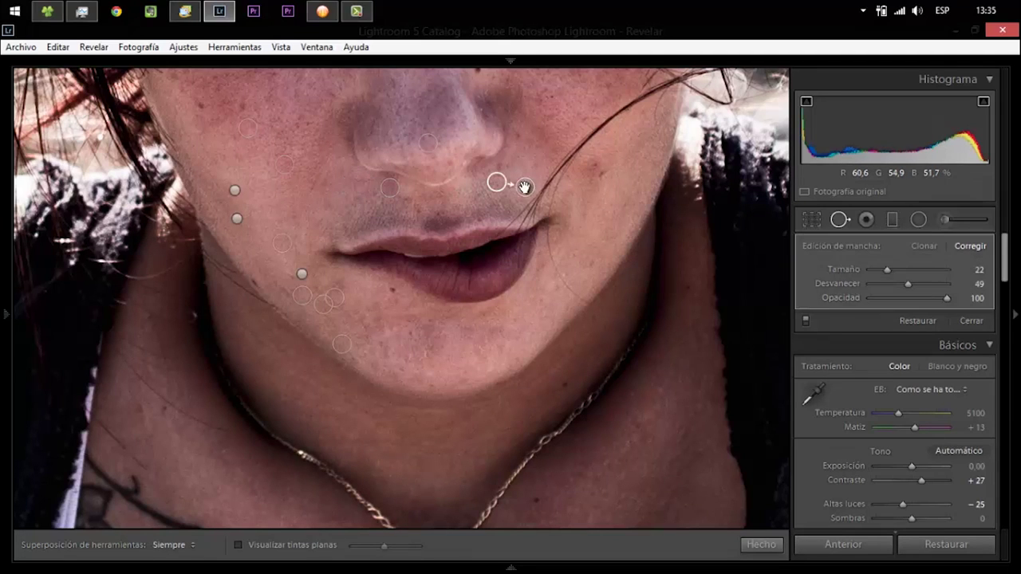
pyautogui.click(593, 165)
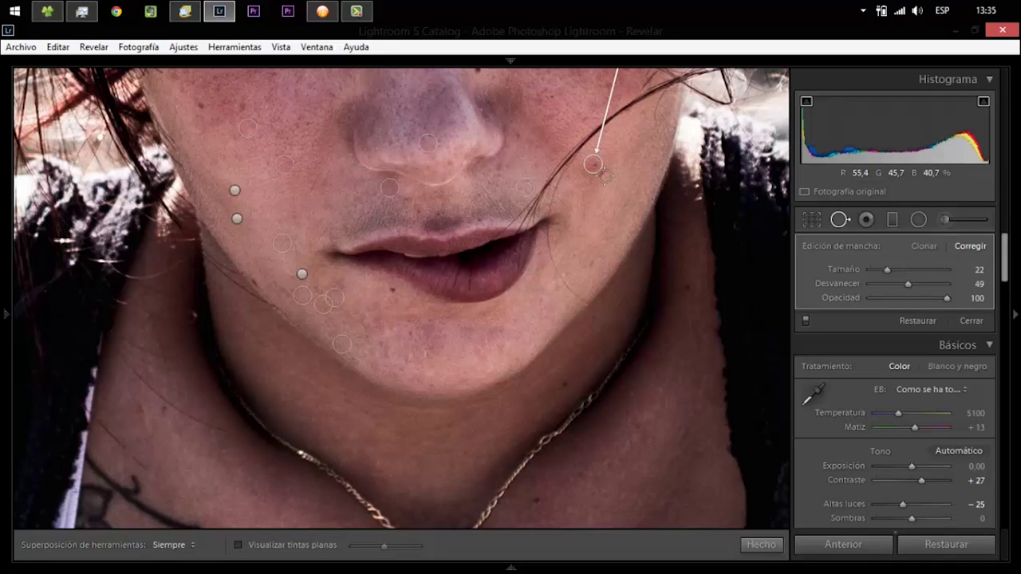
pyautogui.press('/')
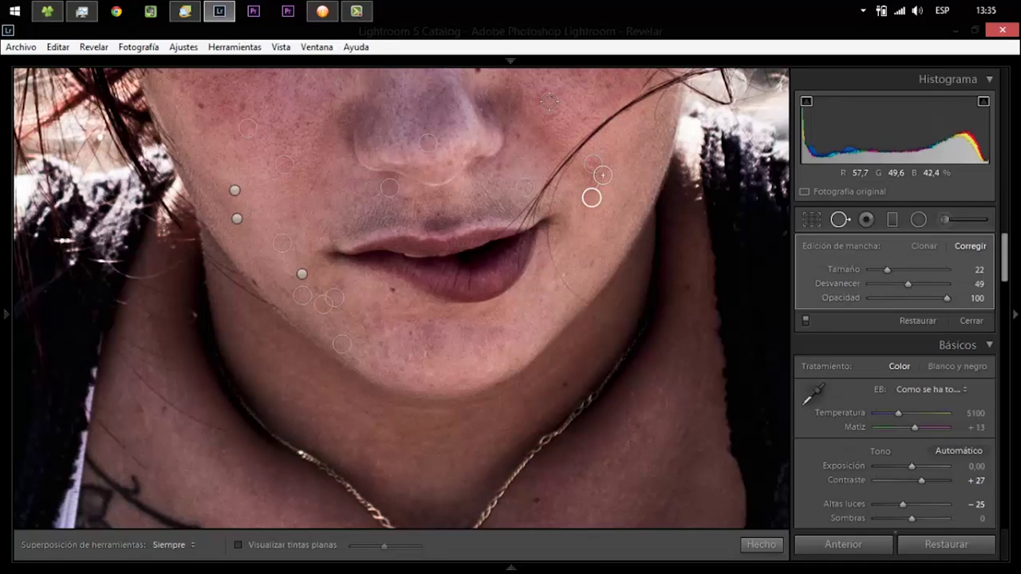
pyautogui.click(541, 100)
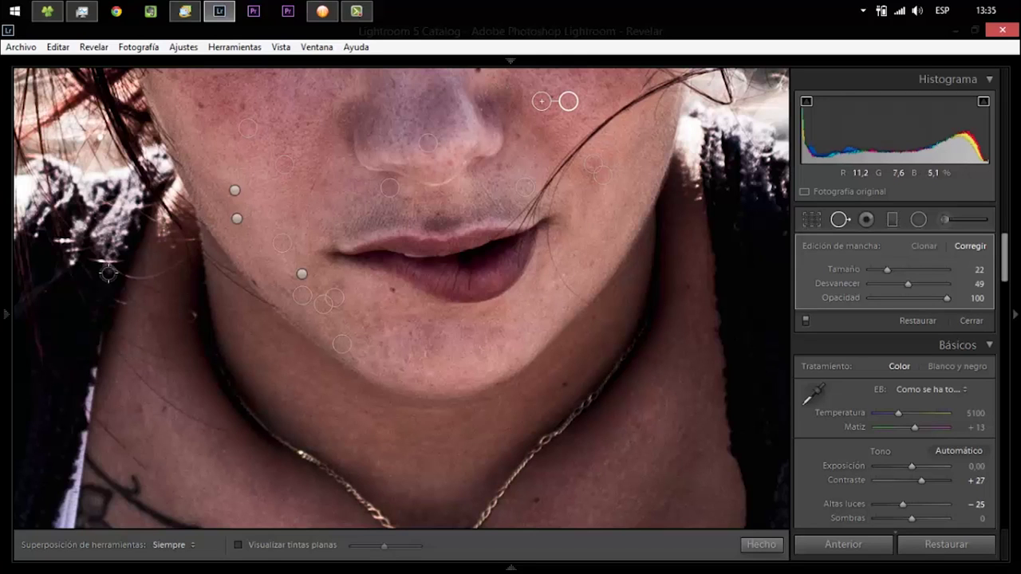
pyautogui.click(125, 195)
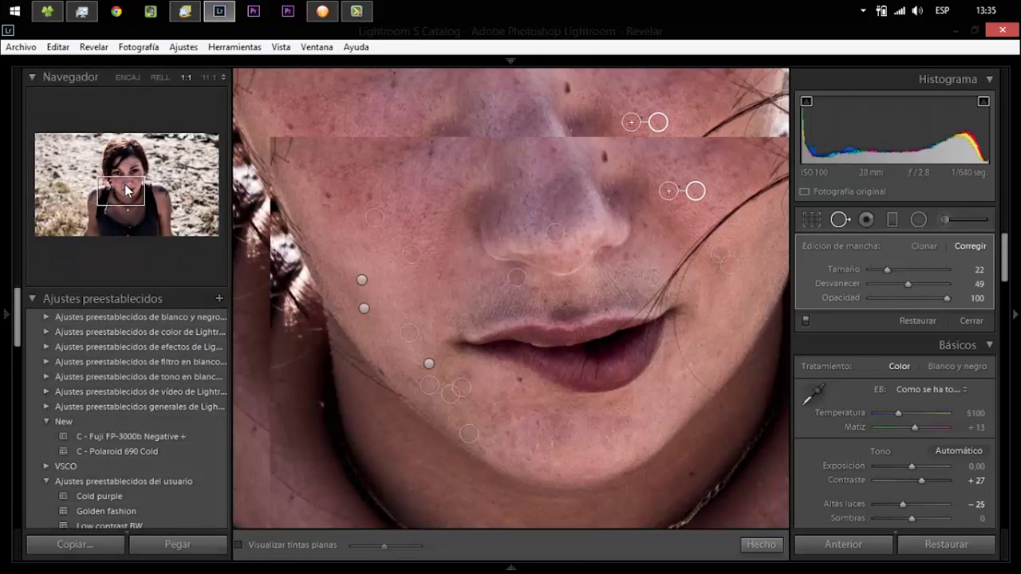
# Step: Heal the blemishes on the right cheek, below the eye and along the nose bridge
pyautogui.moveTo(126, 193); pyautogui.dragTo(132, 182)
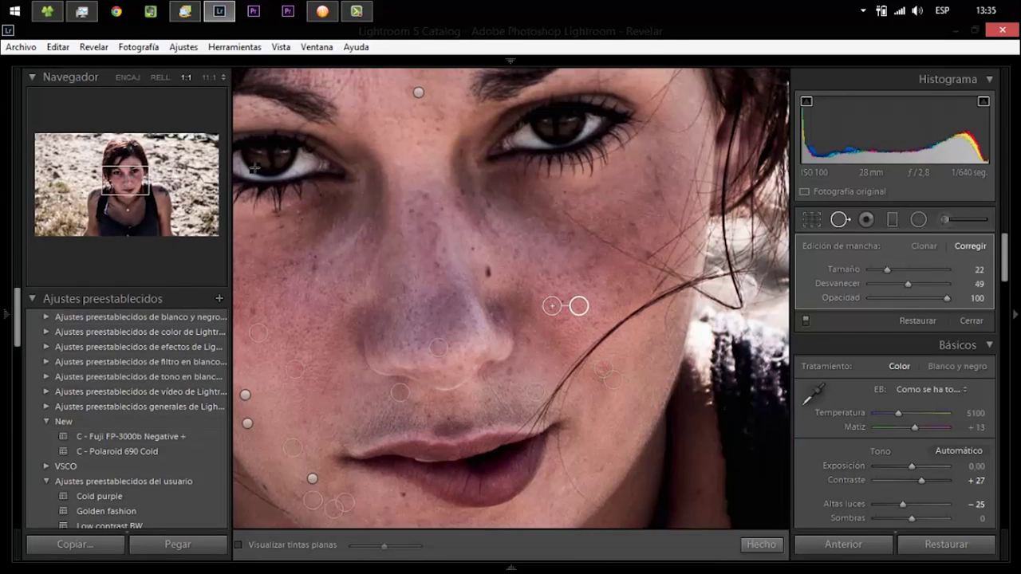
pyautogui.click(635, 222)
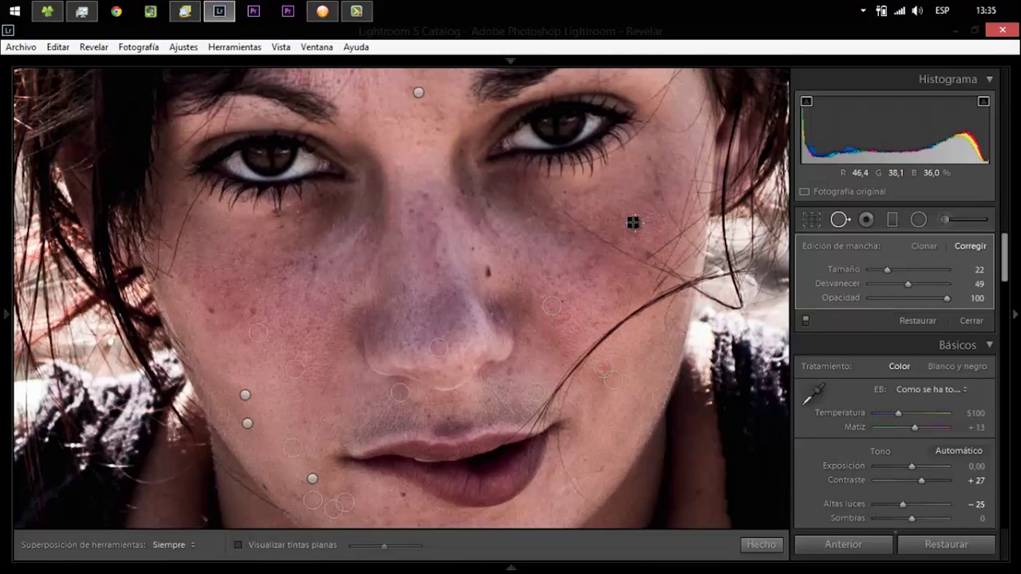
pyautogui.click(652, 193)
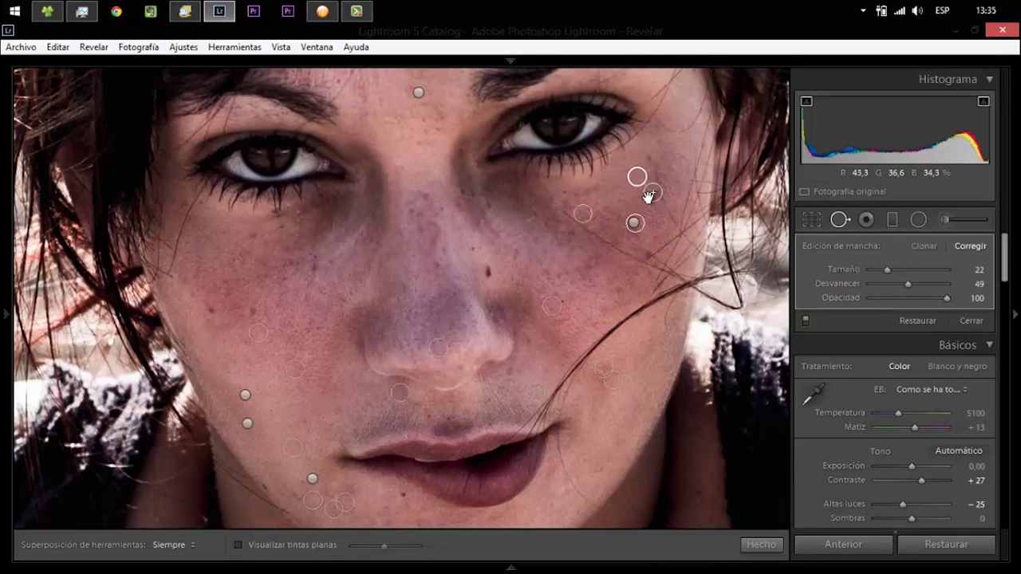
pyautogui.click(574, 221)
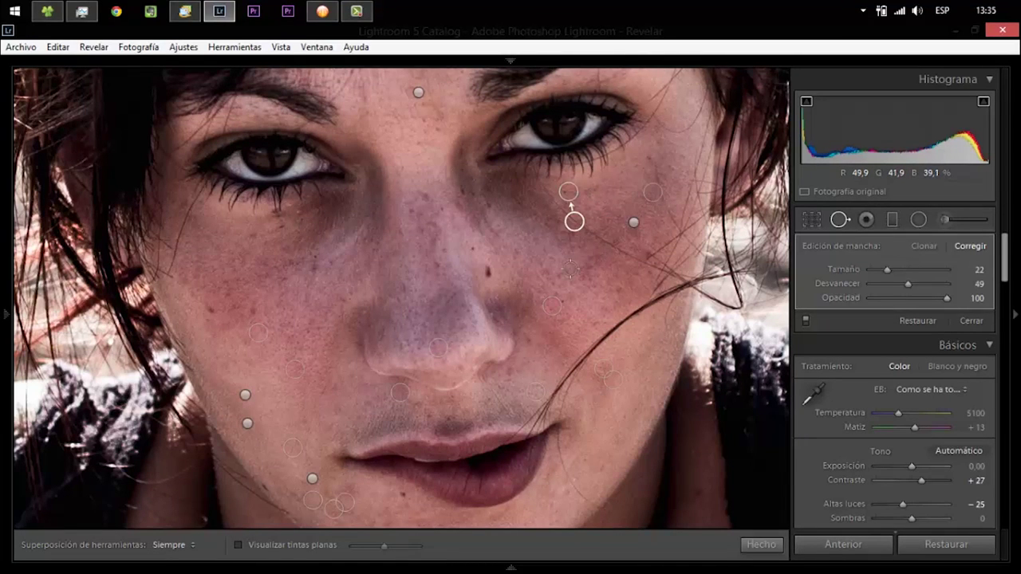
pyautogui.moveTo(572, 223); pyautogui.dragTo(590, 216)
pyautogui.click(485, 203)
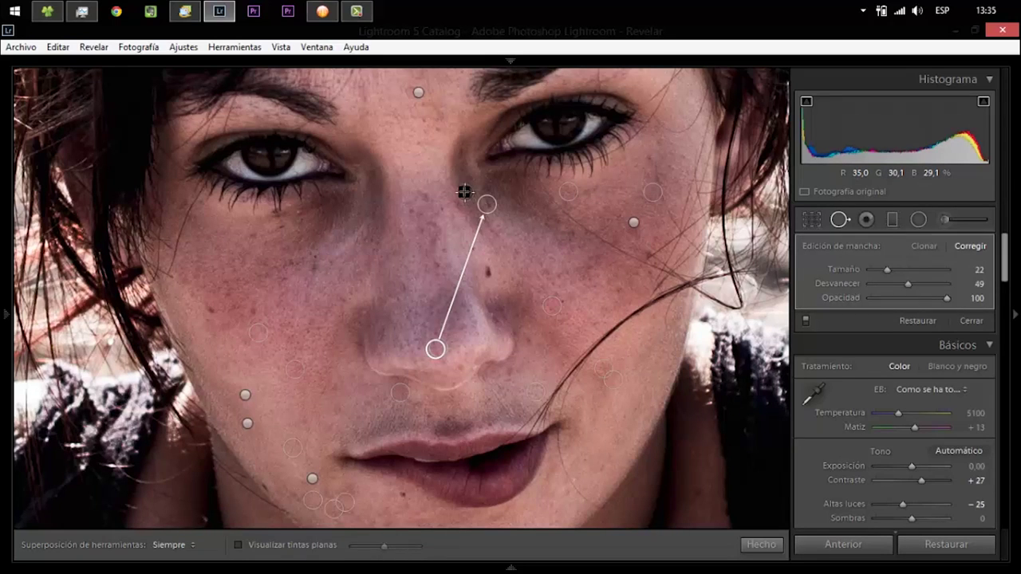
pyautogui.click(464, 192)
pyautogui.click(464, 157)
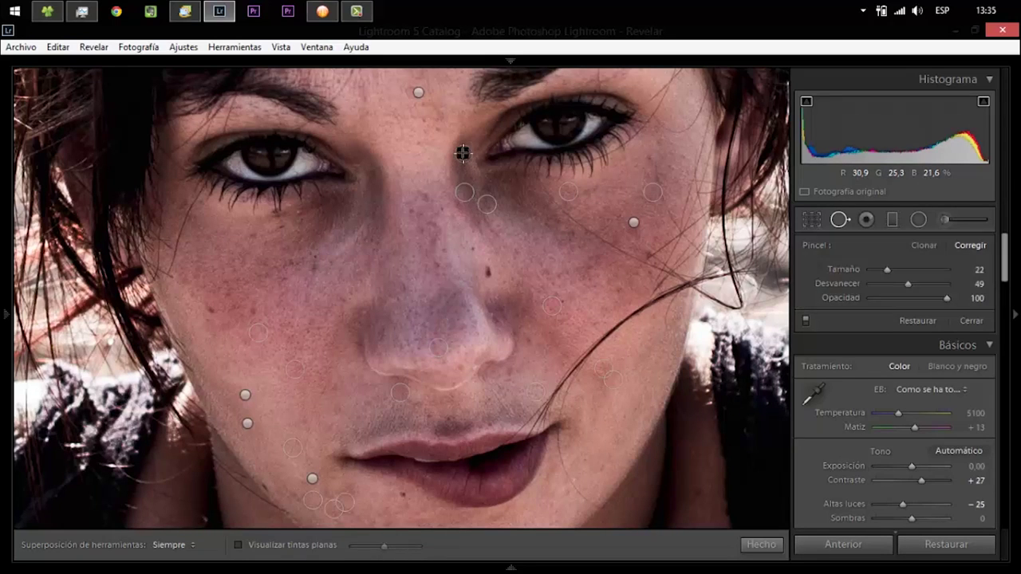
pyautogui.click(426, 194)
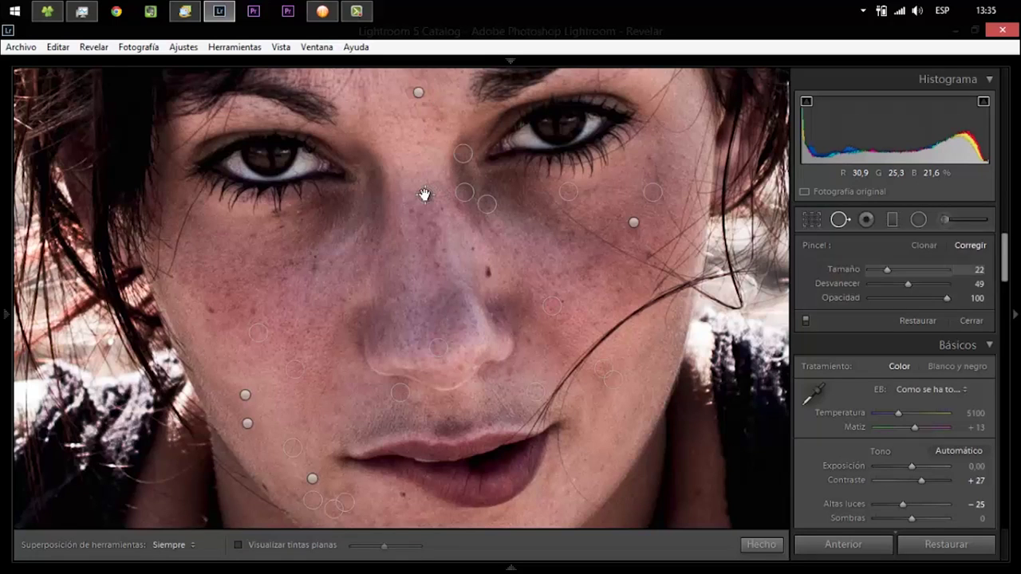
pyautogui.moveTo(407, 210); pyautogui.dragTo(427, 226)
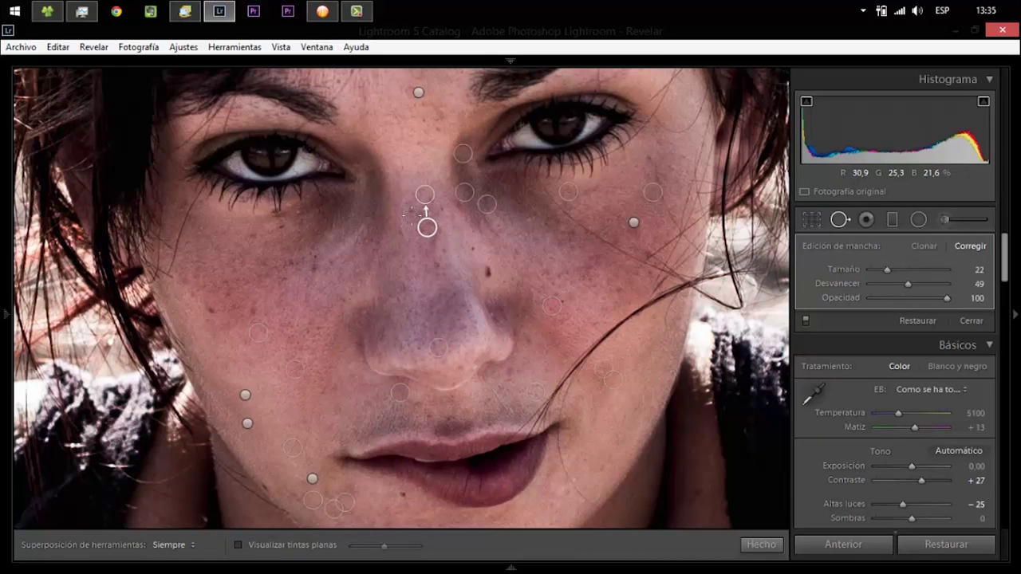
pyautogui.click(411, 211)
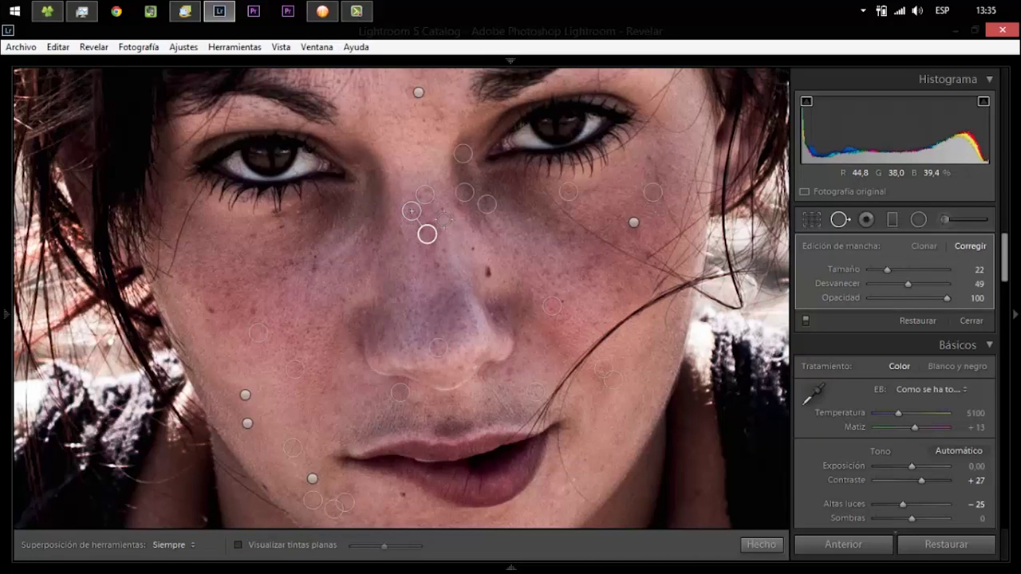
pyautogui.moveTo(427, 234); pyautogui.dragTo(435, 260)
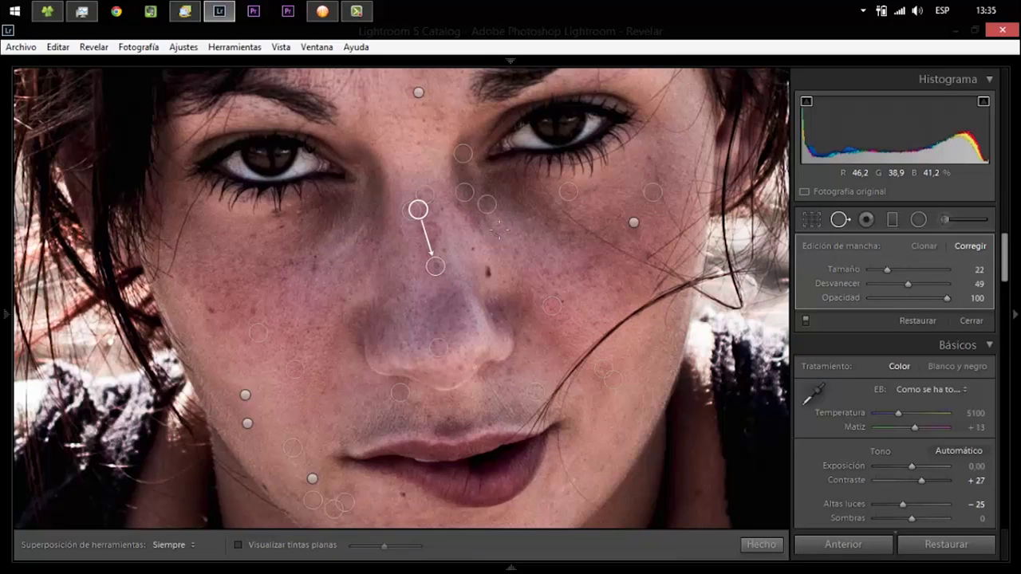
pyautogui.click(474, 248)
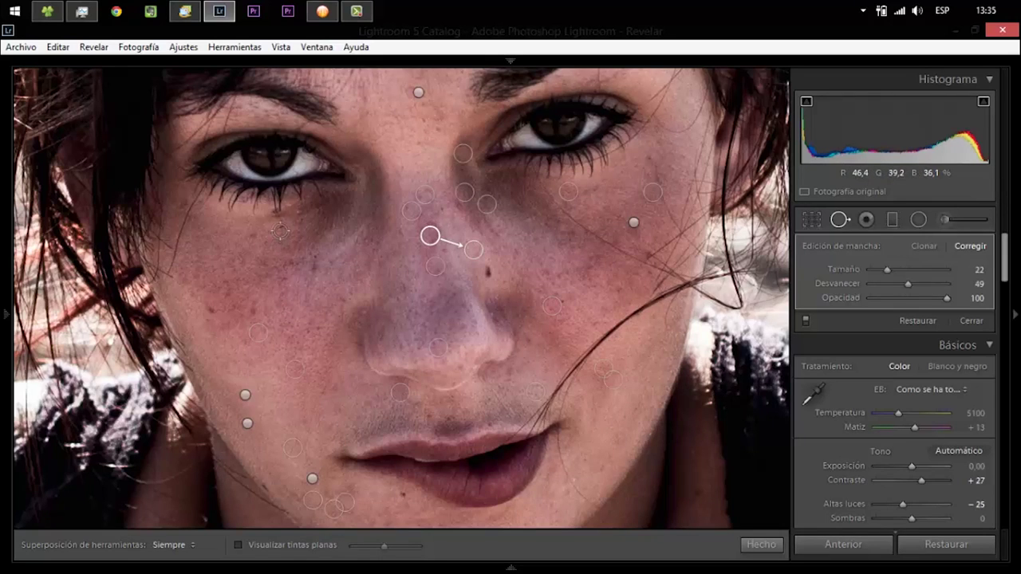
# Step: Heal the spots under the left eye and on the left cheek, then close Spot Removal
pyautogui.click(260, 270)
pyautogui.hotkey('ctrl', 'z')
pyautogui.click(298, 223)
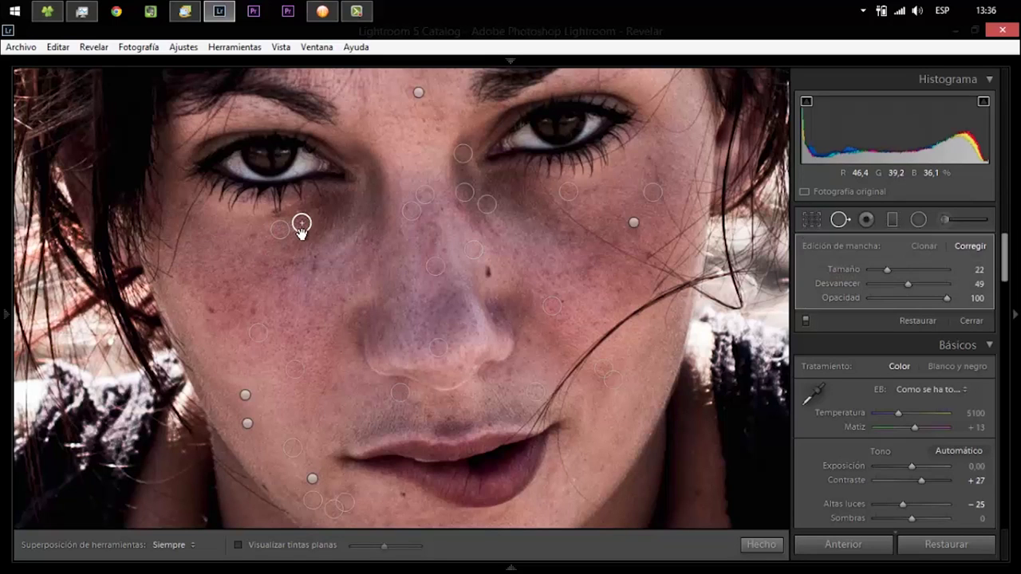
pyautogui.click(312, 271)
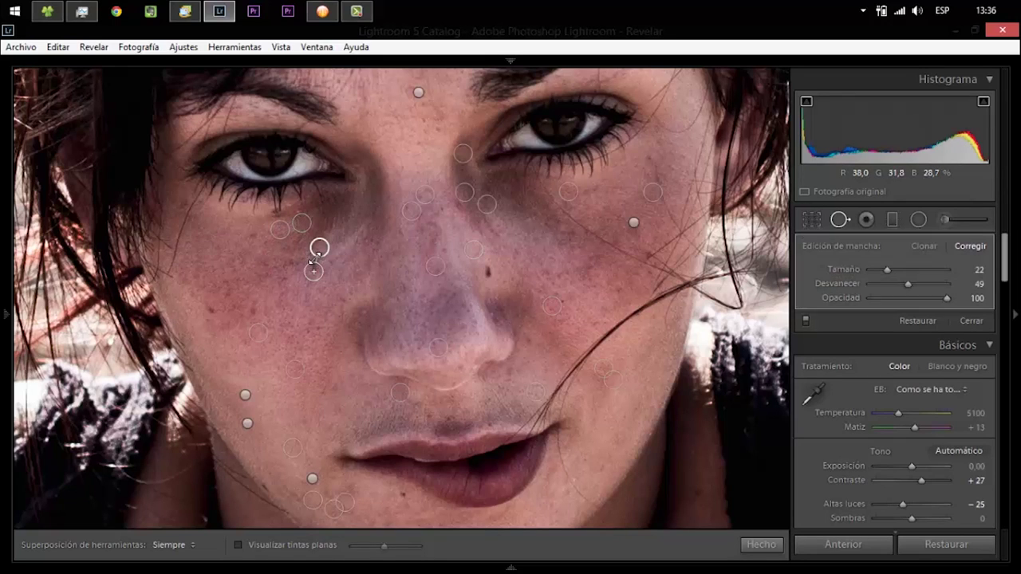
pyautogui.moveTo(316, 248); pyautogui.dragTo(318, 280)
pyautogui.click(273, 229)
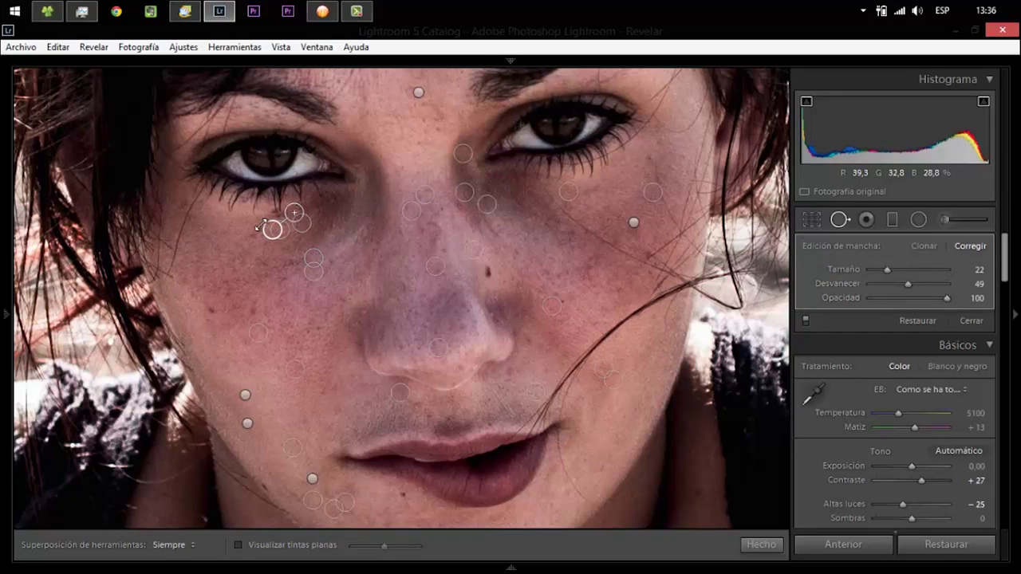
pyautogui.click(225, 283)
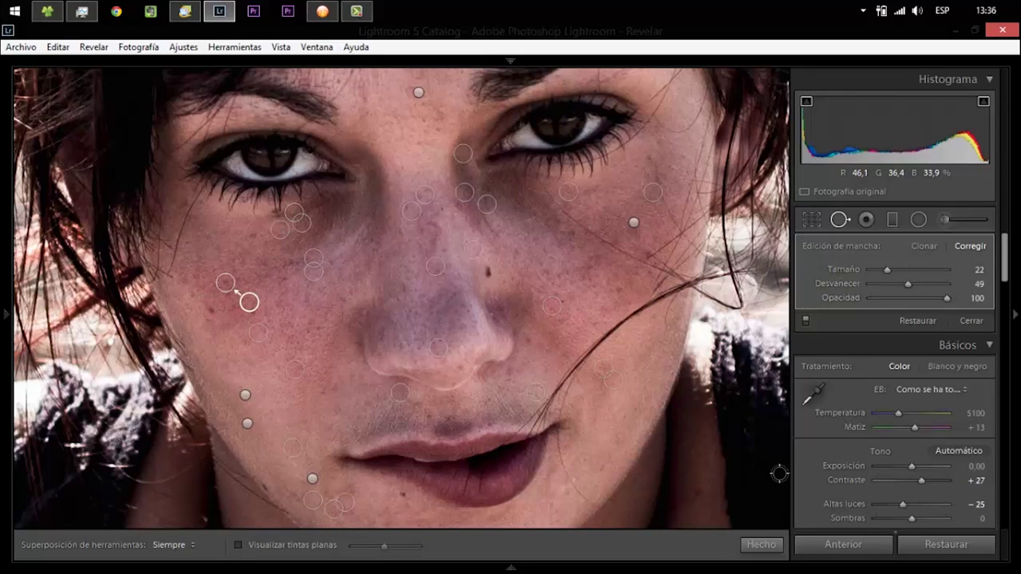
pyautogui.click(761, 544)
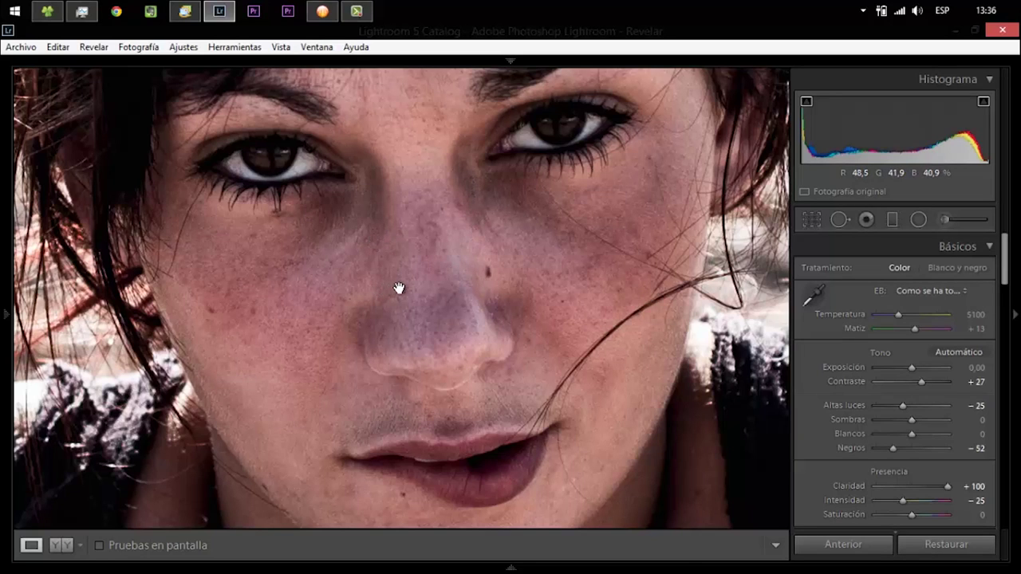
# Step: Paint an Adjustment Brush stroke over the bridge of the nose, toggling pins with H
pyautogui.click(939, 219)
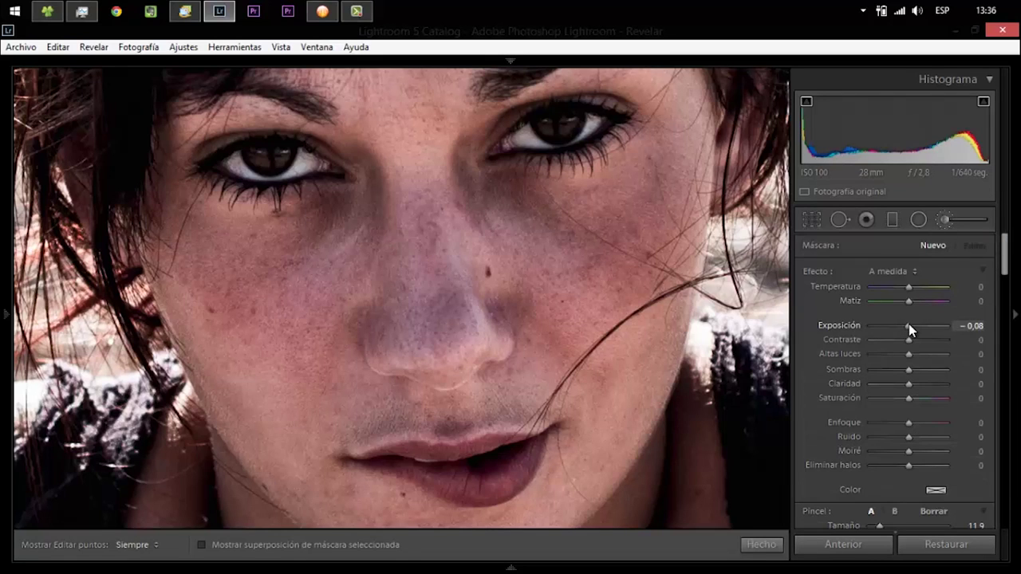
pyautogui.moveTo(909, 324); pyautogui.dragTo(907, 324)
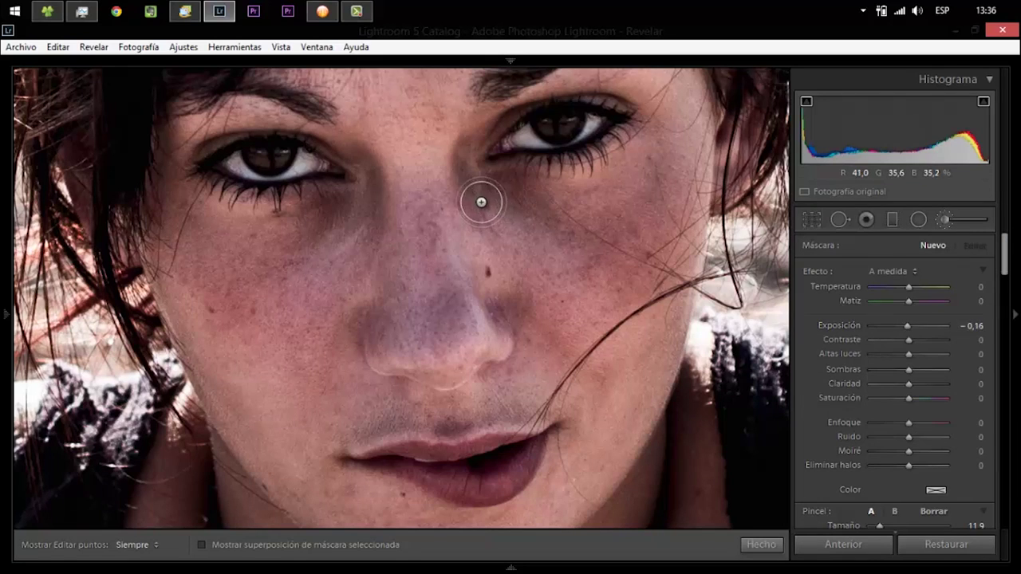
pyautogui.scroll(-3, 1004, 268)
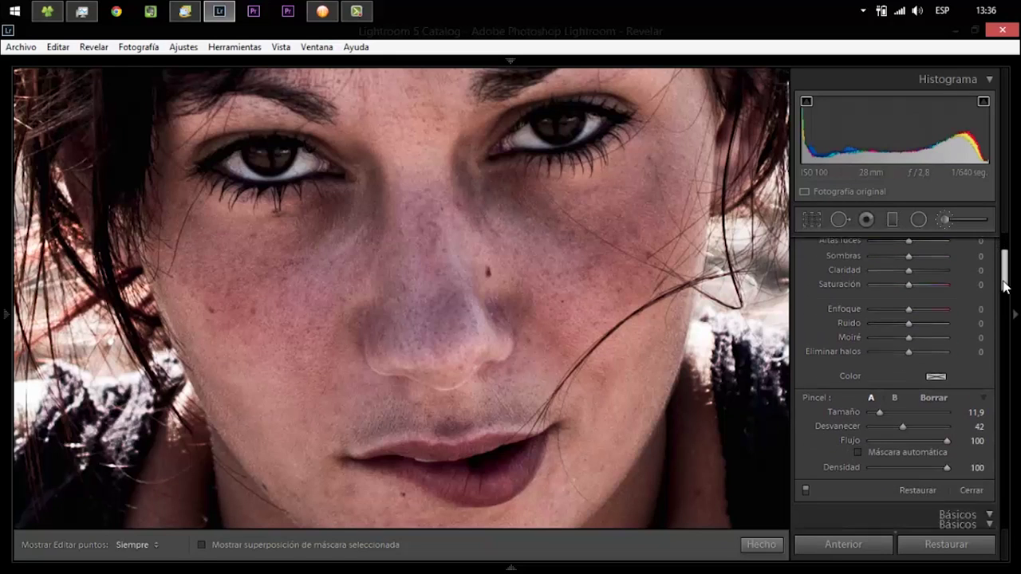
pyautogui.press('h')
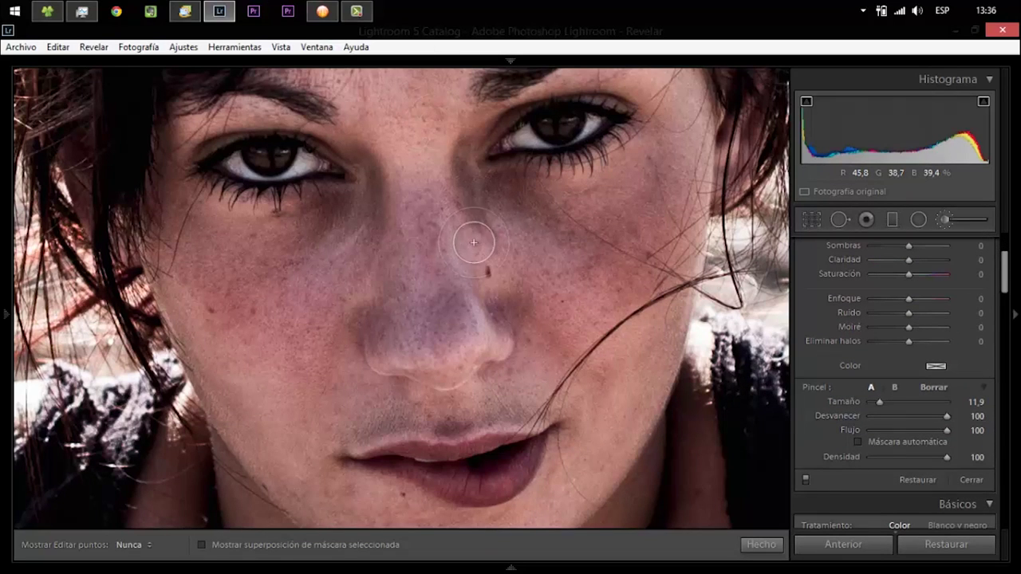
pyautogui.click(491, 279)
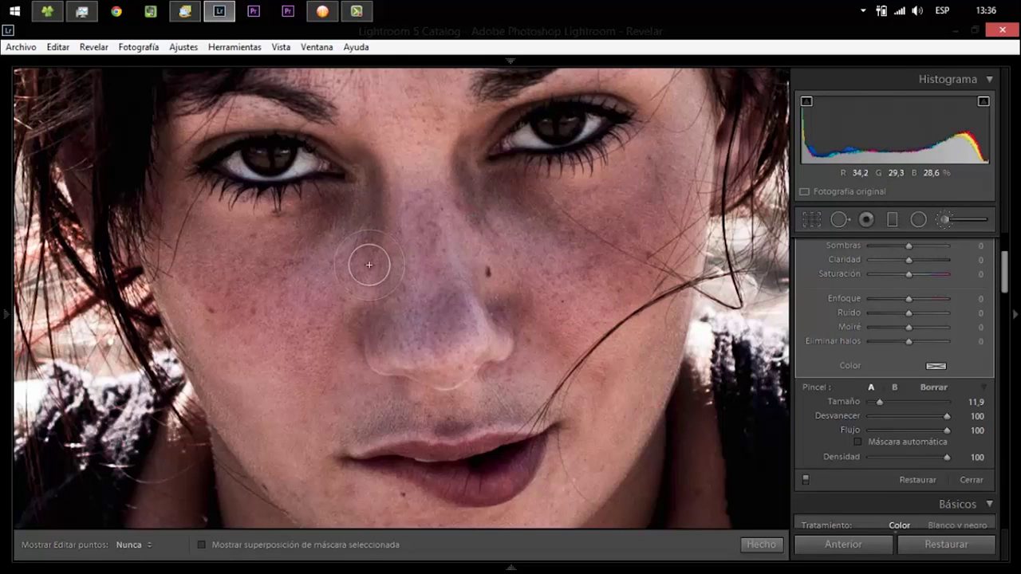
pyautogui.press('h')
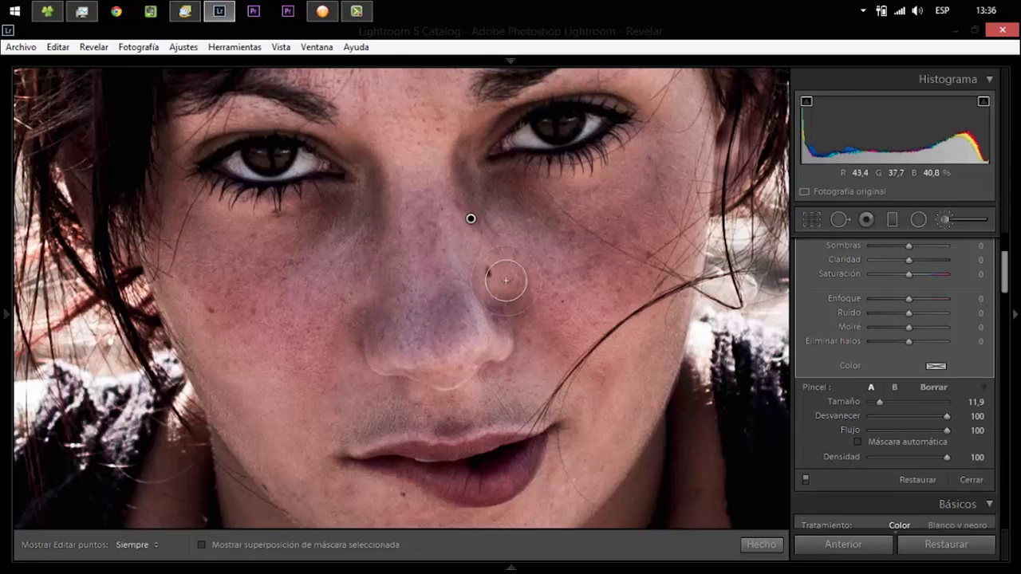
pyautogui.click(470, 219)
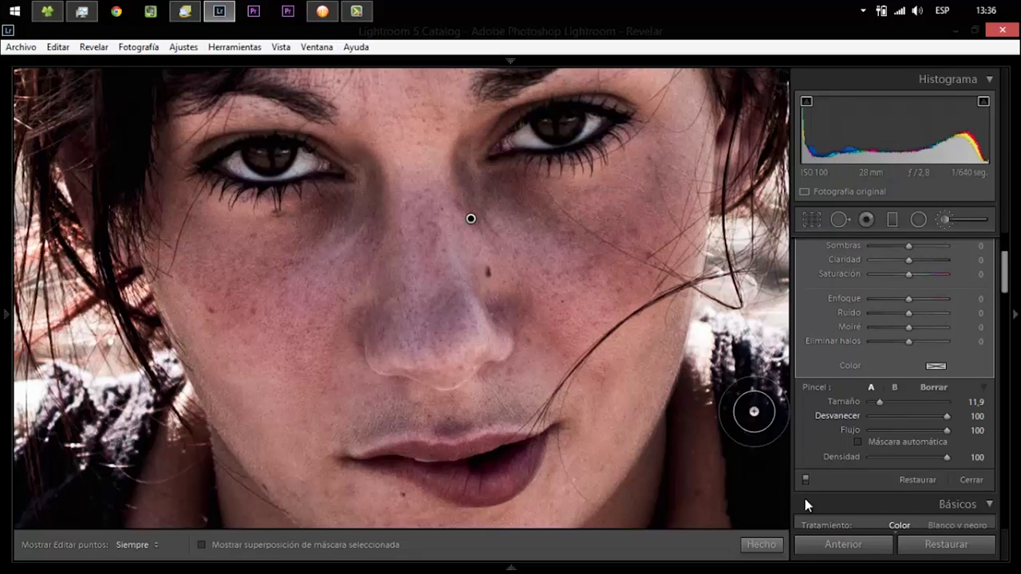
pyautogui.click(761, 545)
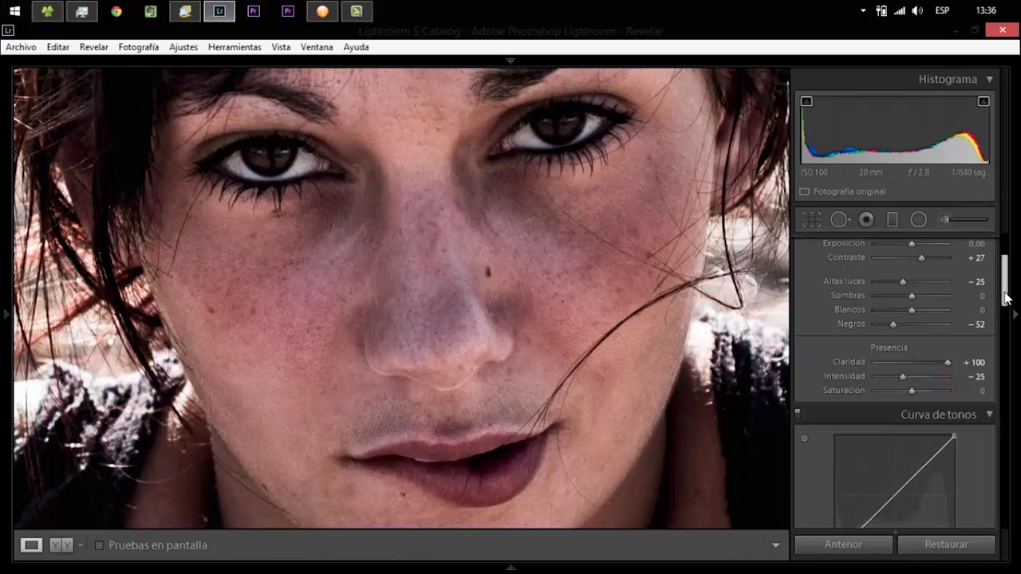
# Step: Set the painted nose adjustment's exposure to 0,32 and finish the brush
pyautogui.scroll(3, 1004, 279)
pyautogui.click(943, 224)
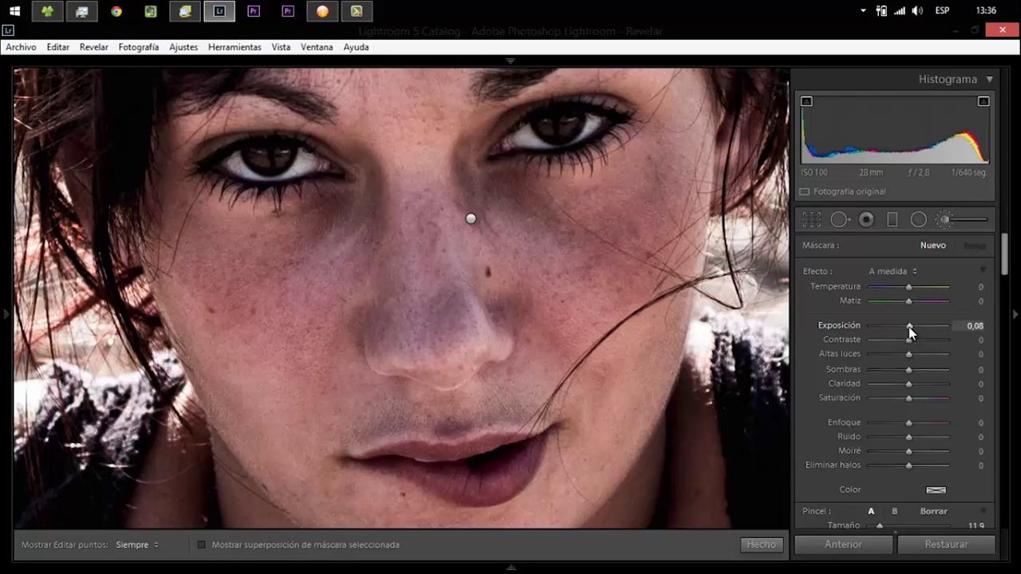
pyautogui.press('h')
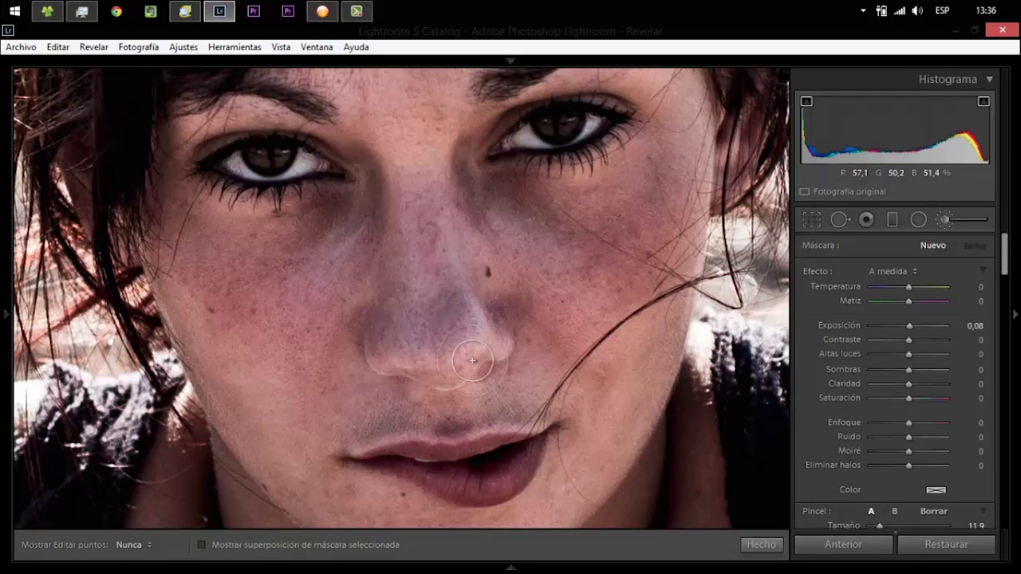
pyautogui.click(893, 271)
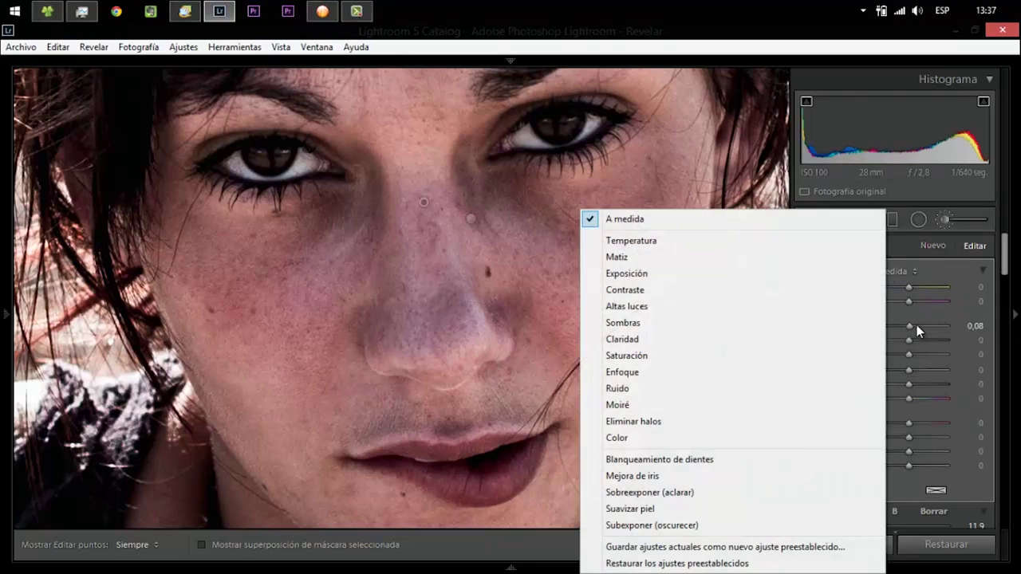
pyautogui.click(914, 326)
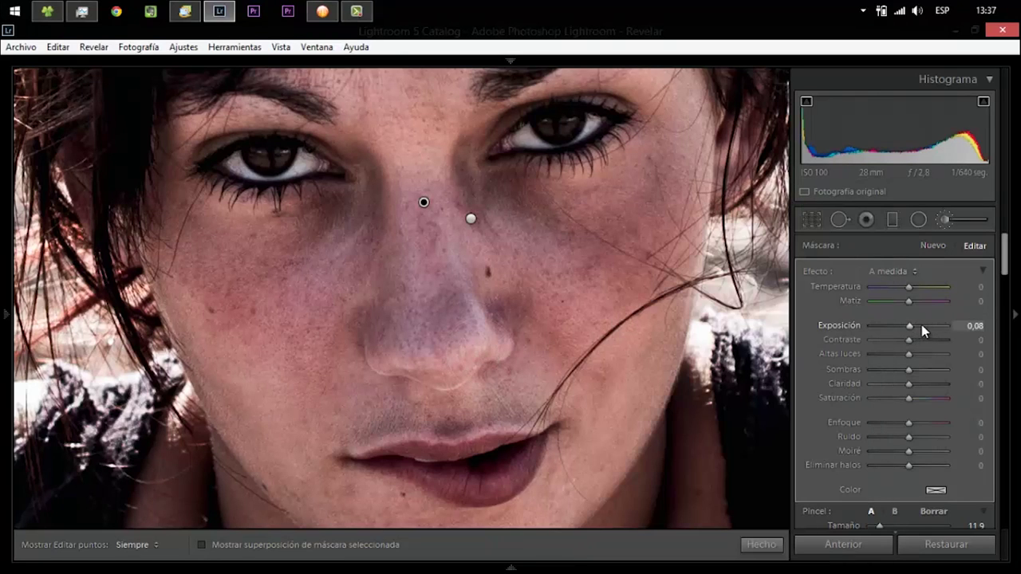
pyautogui.moveTo(927, 324); pyautogui.dragTo(913, 325)
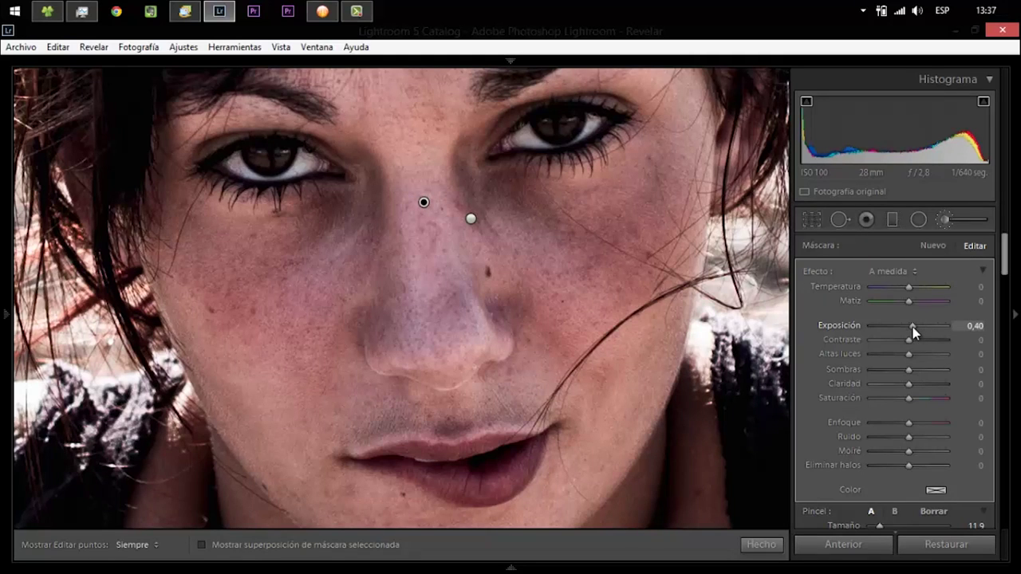
pyautogui.moveTo(913, 327); pyautogui.dragTo(912, 326)
pyautogui.click(769, 545)
# Step: Nudge global Exposure to +0,50, then reset Clarity and set it to +10
pyautogui.click(596, 361)
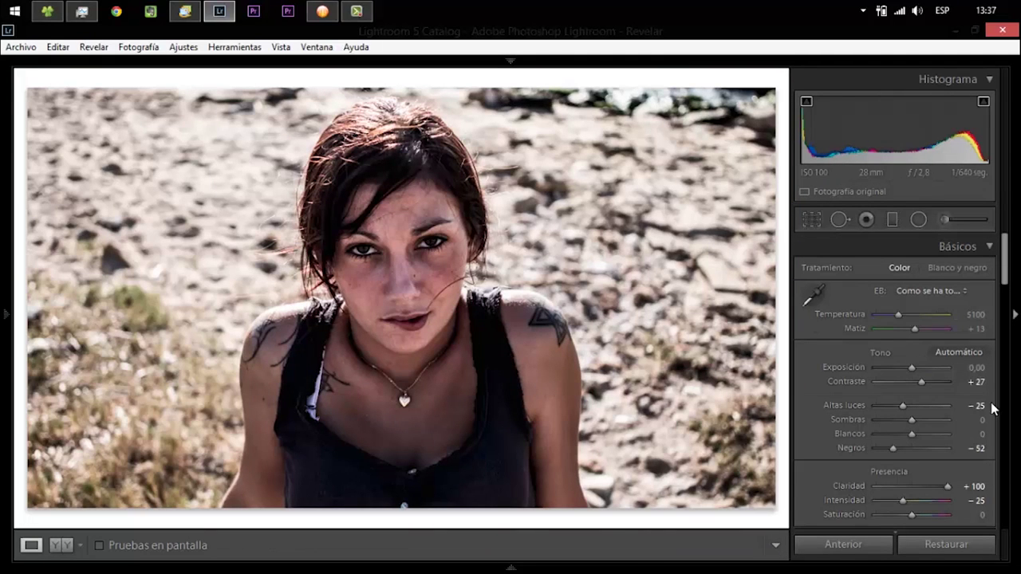
pyautogui.press('Up')
pyautogui.press('Up')
pyautogui.press('Up')
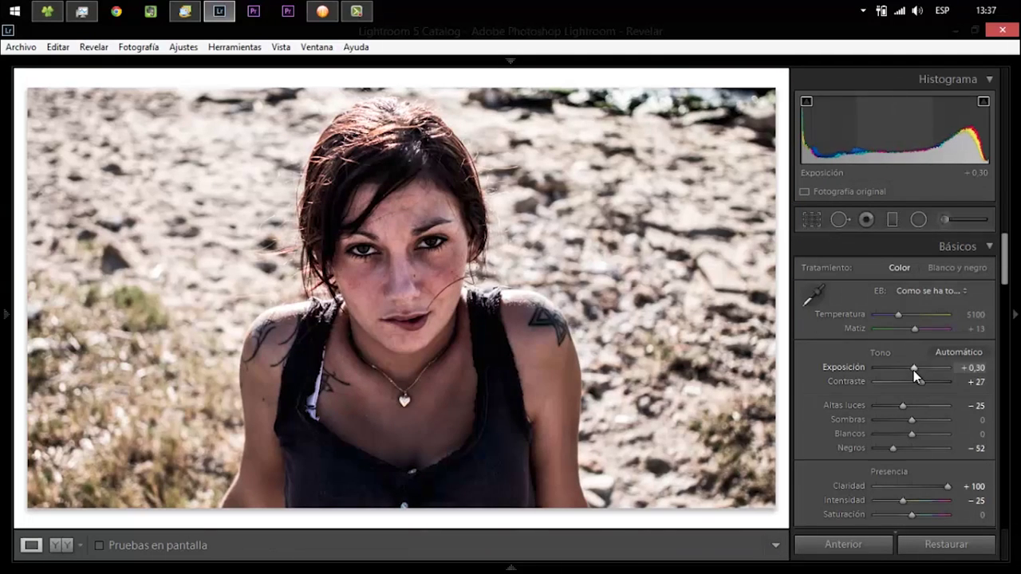
pyautogui.press('Up')
pyautogui.press('Up')
pyautogui.press('Up')
pyautogui.press('Down')
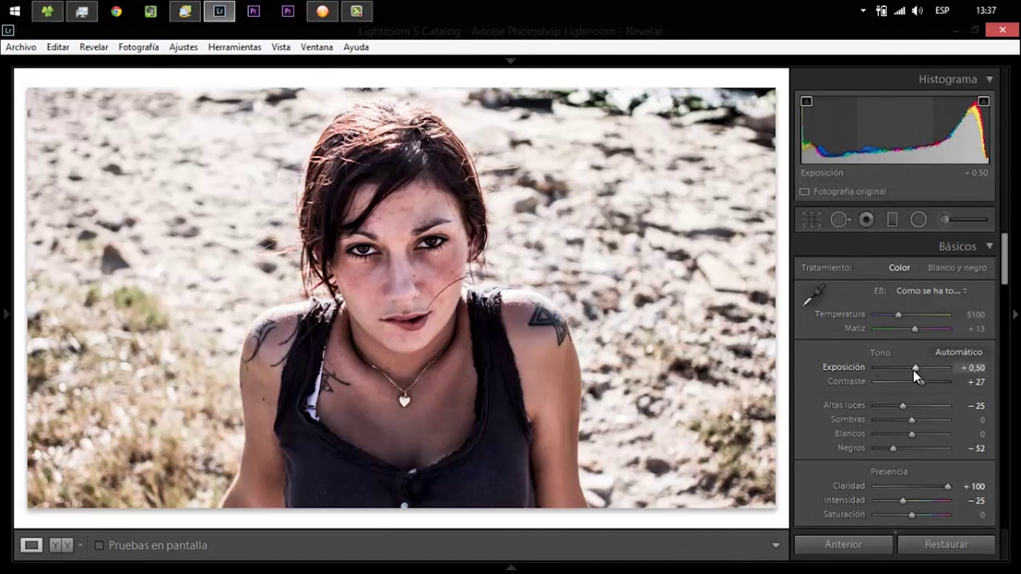
pyautogui.doubleClick(948, 487)
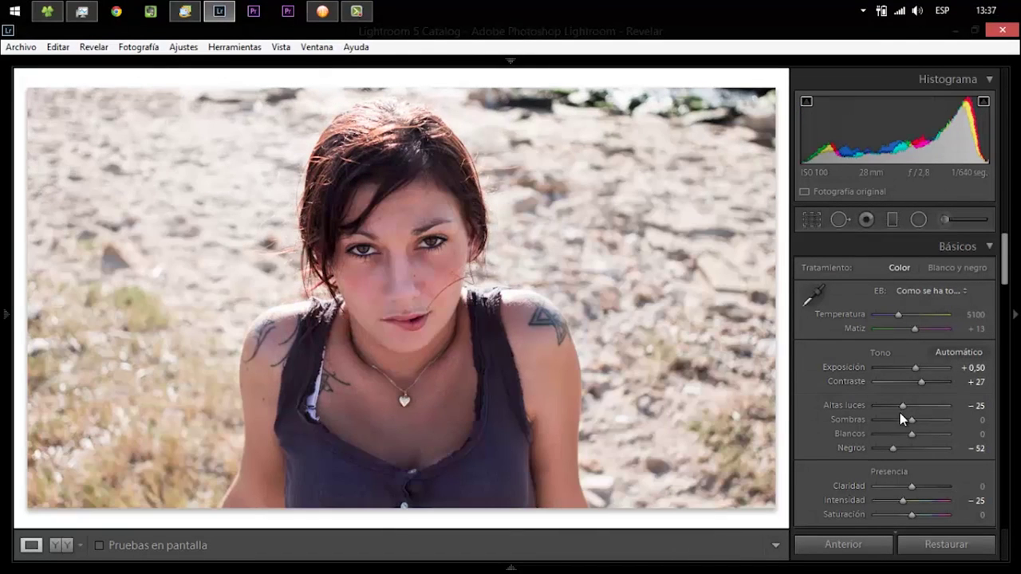
pyautogui.moveTo(914, 490); pyautogui.dragTo(916, 490)
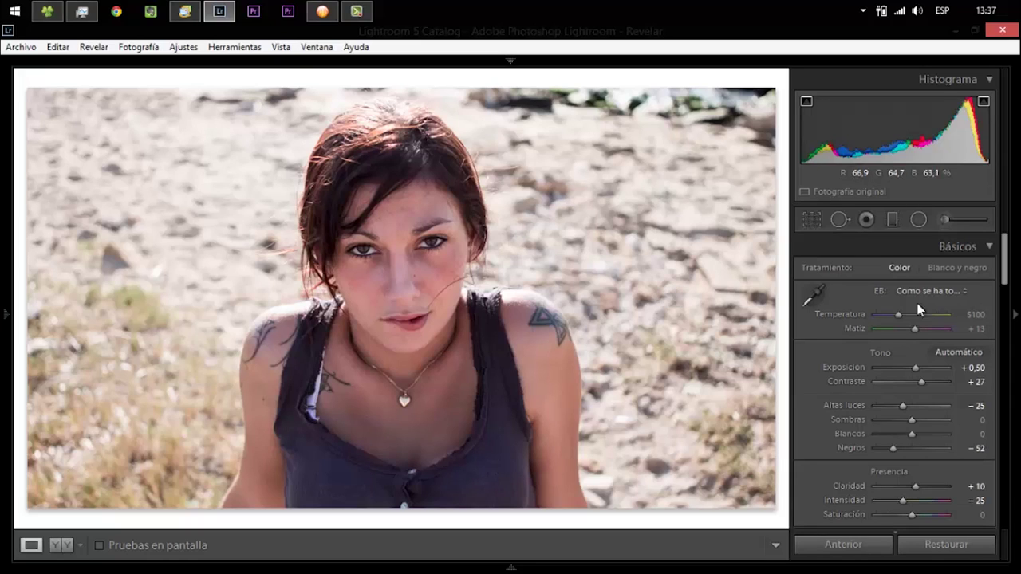
pyautogui.moveTo(1005, 281); pyautogui.dragTo(1018, 366)
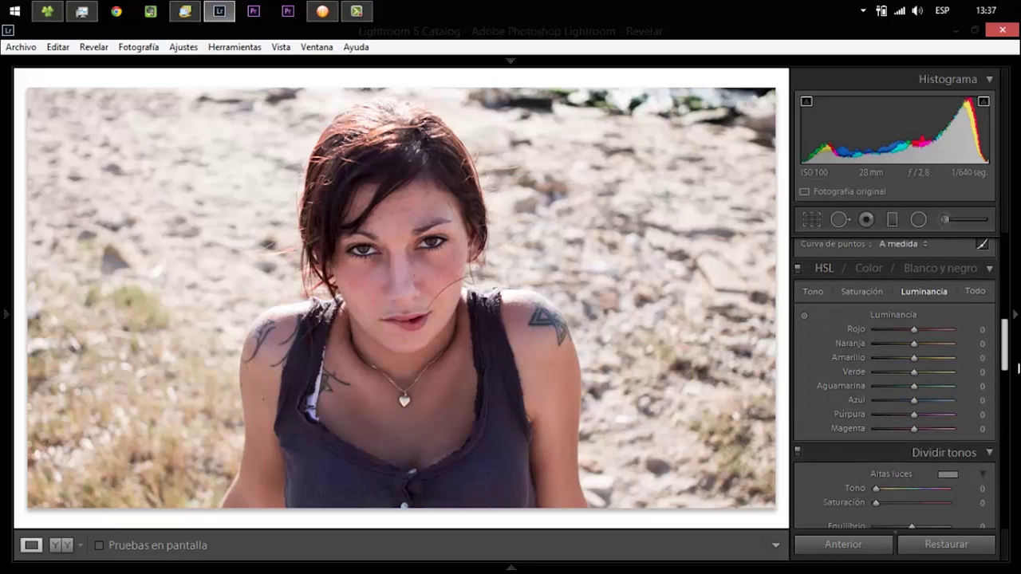
# Step: Set Sharpening Amount 67, Radius 1,3 and Detail 60, checking the eyes at 1:1
pyautogui.moveTo(1019, 367)
pyautogui.mouseDown()
pyautogui.moveTo(1004, 388)
pyautogui.moveTo(1004, 427)
pyautogui.mouseUp()
pyautogui.moveTo(916, 353)
pyautogui.mouseDown()
pyautogui.moveTo(900, 325)
pyautogui.moveTo(949, 321)
pyautogui.moveTo(932, 334)
pyautogui.mouseUp()
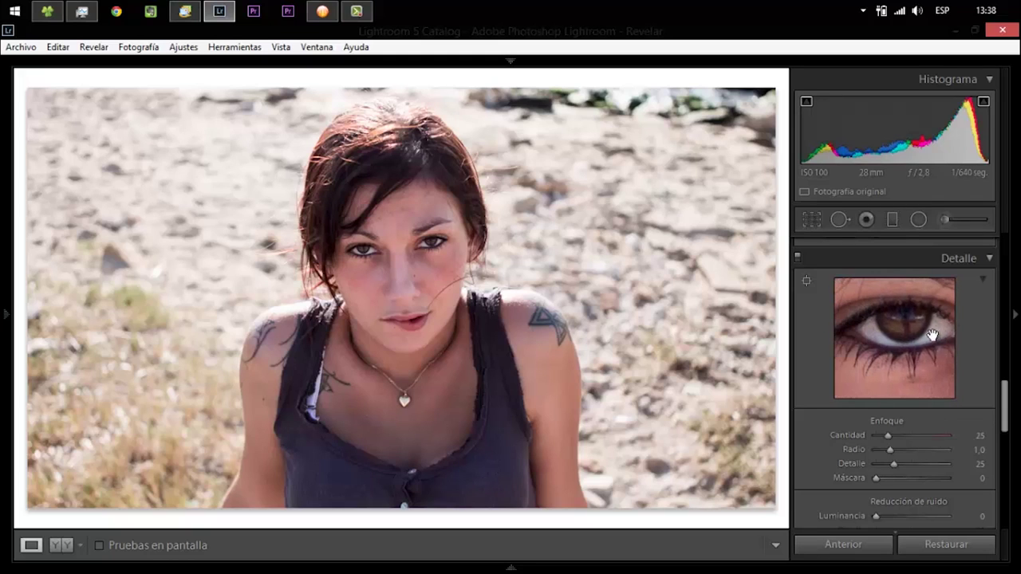
pyautogui.click(901, 449)
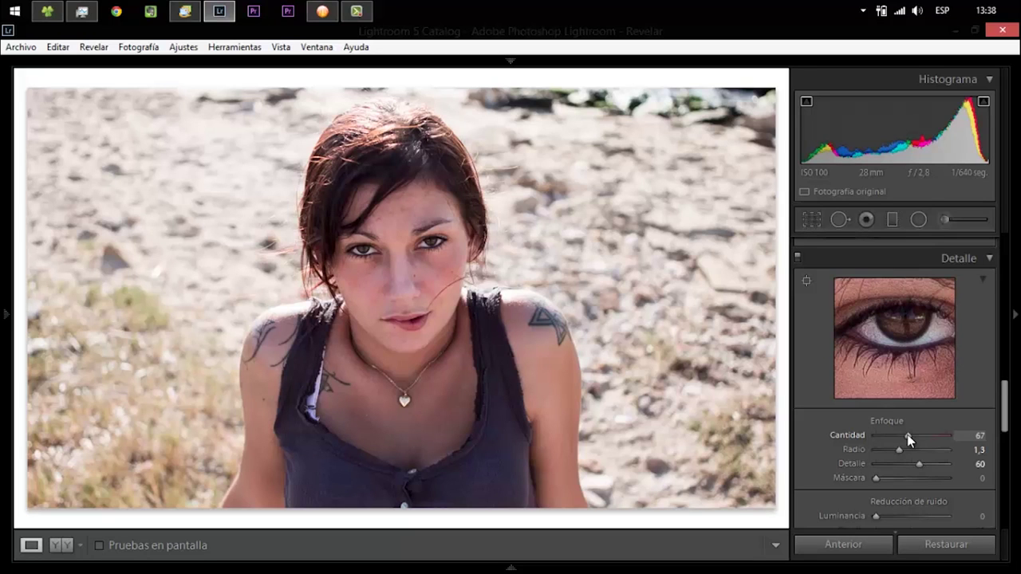
pyautogui.click(399, 276)
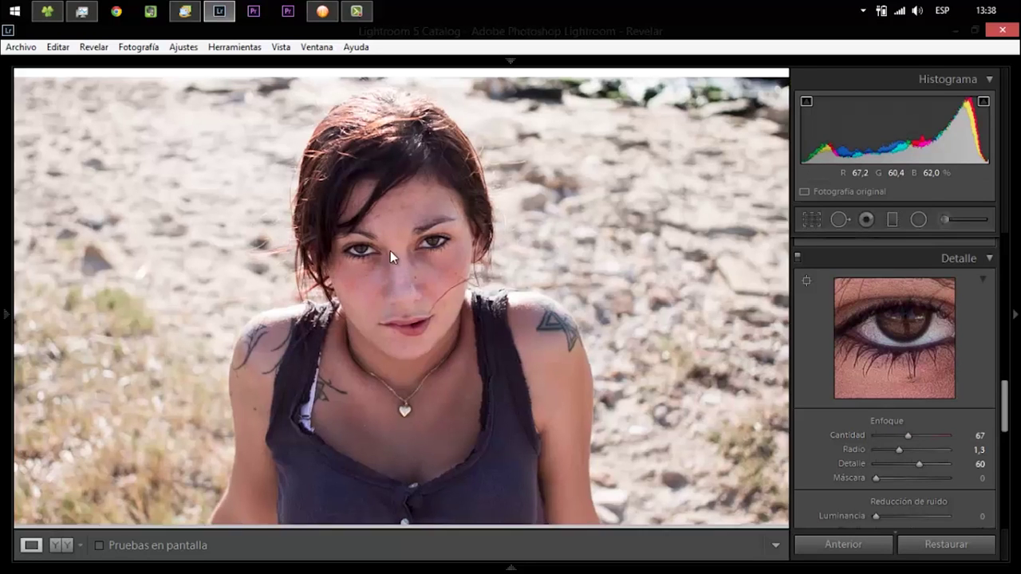
pyautogui.click(390, 251)
pyautogui.click(390, 250)
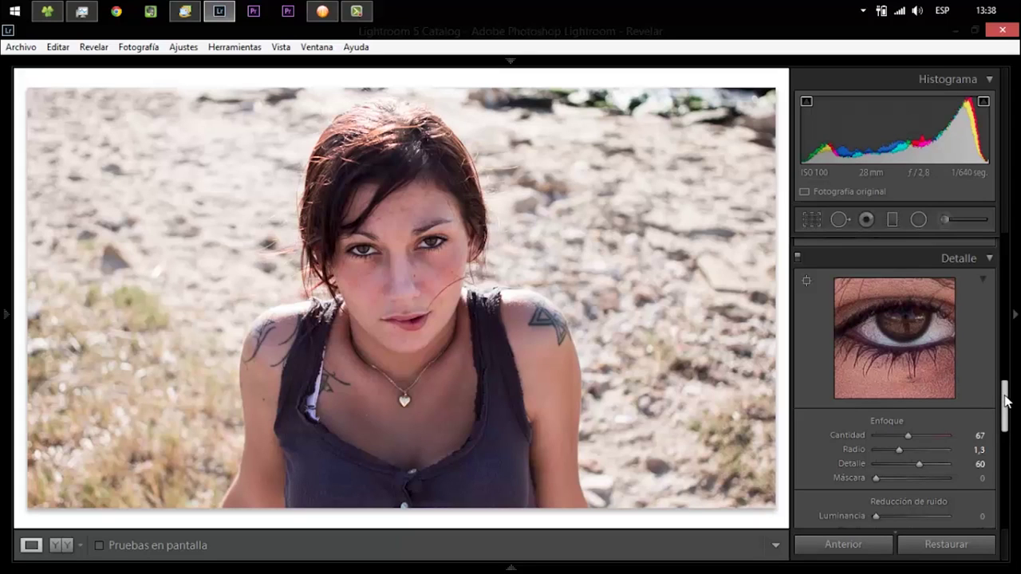
pyautogui.moveTo(1005, 401); pyautogui.dragTo(1005, 467)
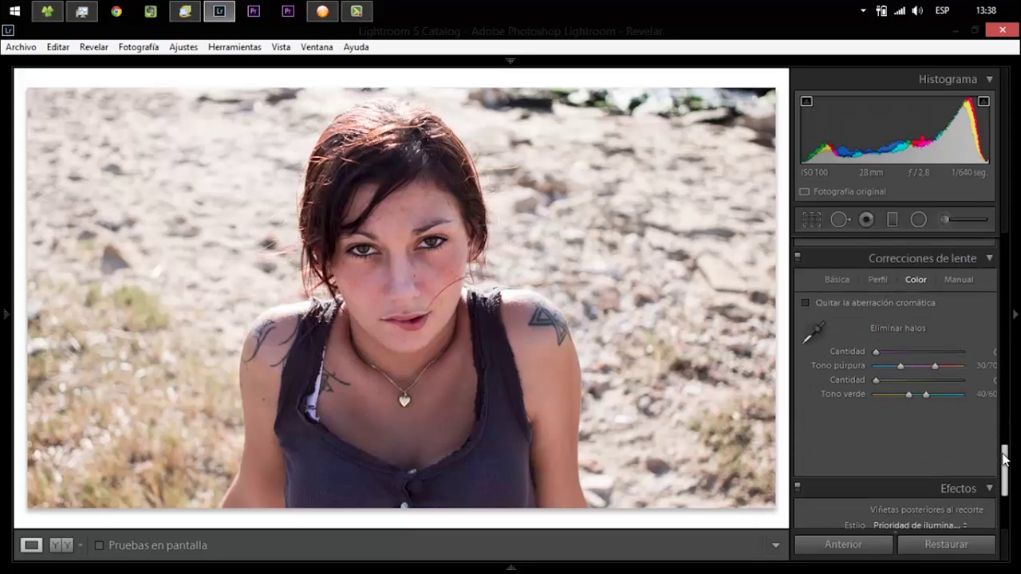
# Step: Enable lens profile corrections with the Canon EF 28mm f/1.8 USM profile
pyautogui.click(875, 280)
pyautogui.click(873, 302)
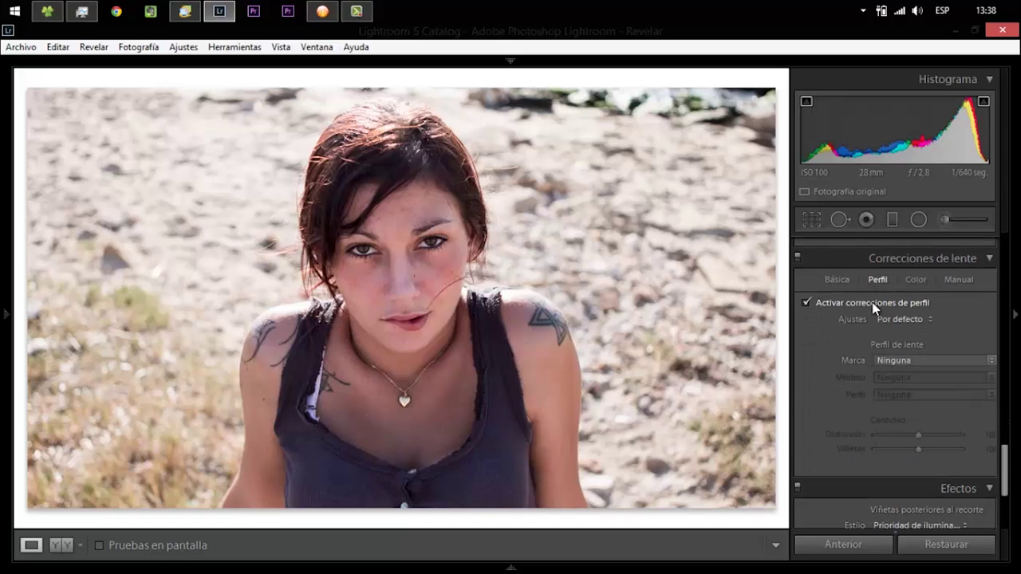
pyautogui.click(914, 359)
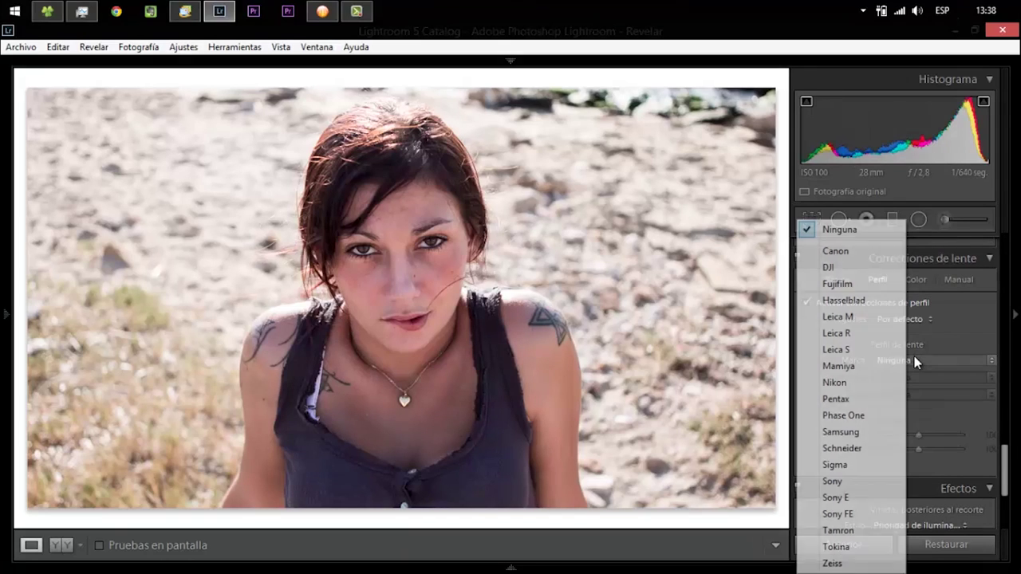
pyautogui.click(833, 251)
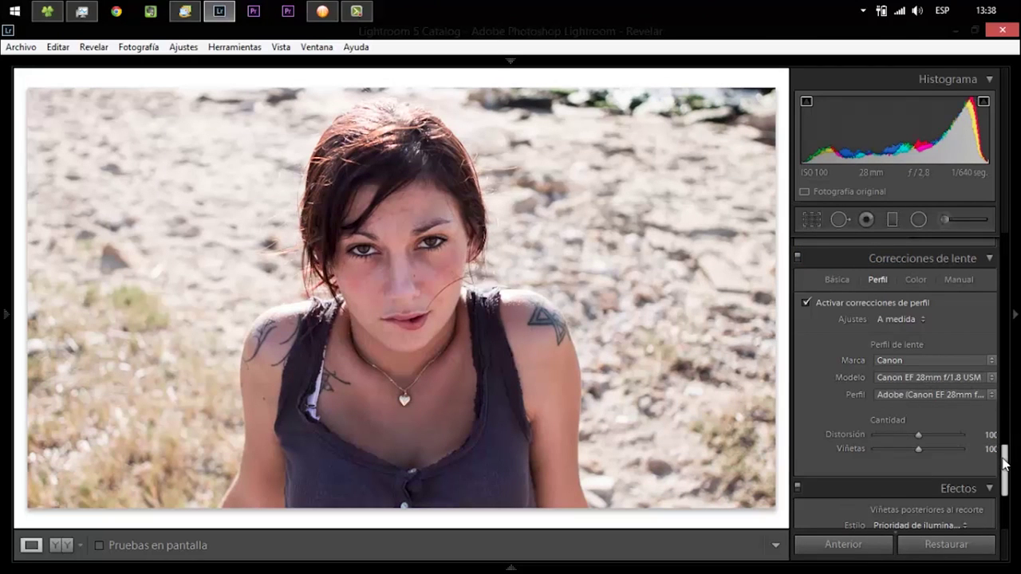
pyautogui.moveTo(1005, 462); pyautogui.dragTo(1007, 499)
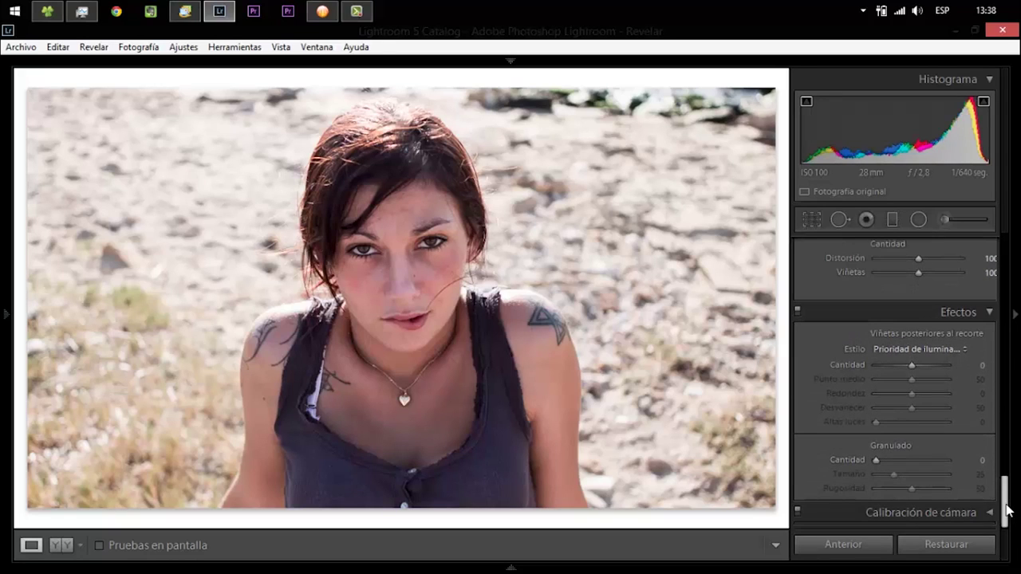
# Step: Add film grain at Amount 48, Size 37 and Roughness 73, checking it at 1:1
pyautogui.click(902, 461)
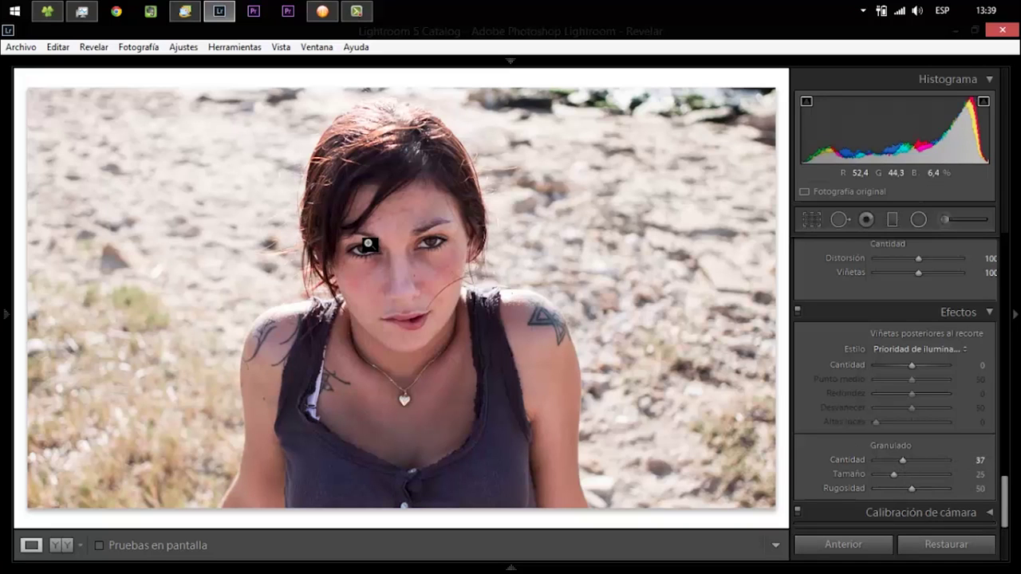
pyautogui.click(400, 247)
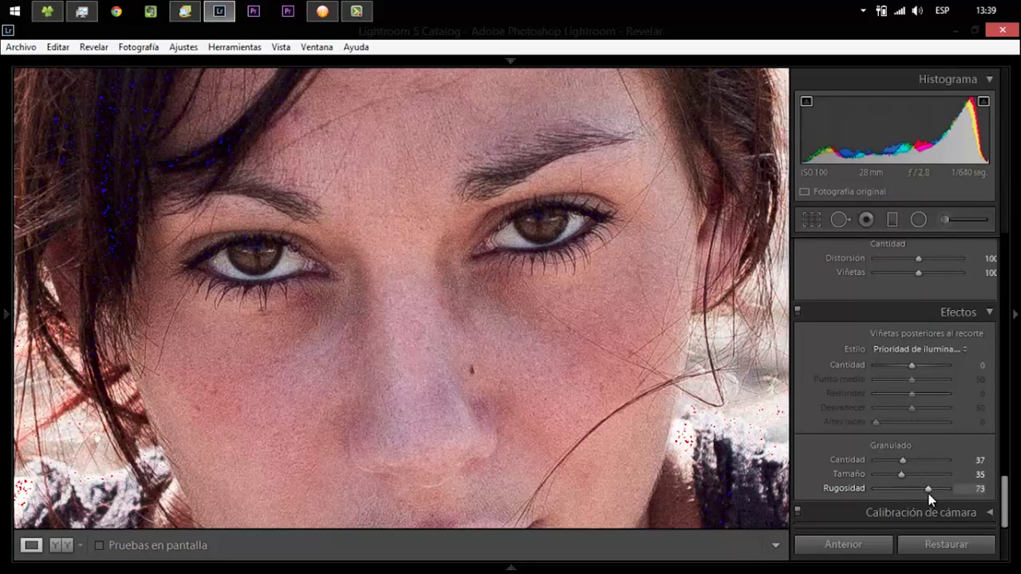
pyautogui.click(923, 460)
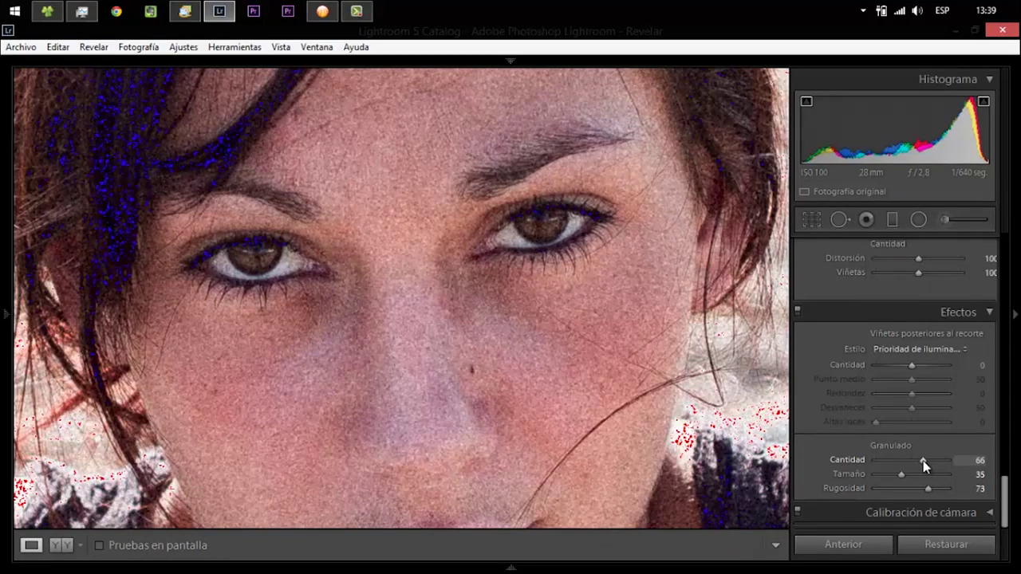
pyautogui.click(522, 293)
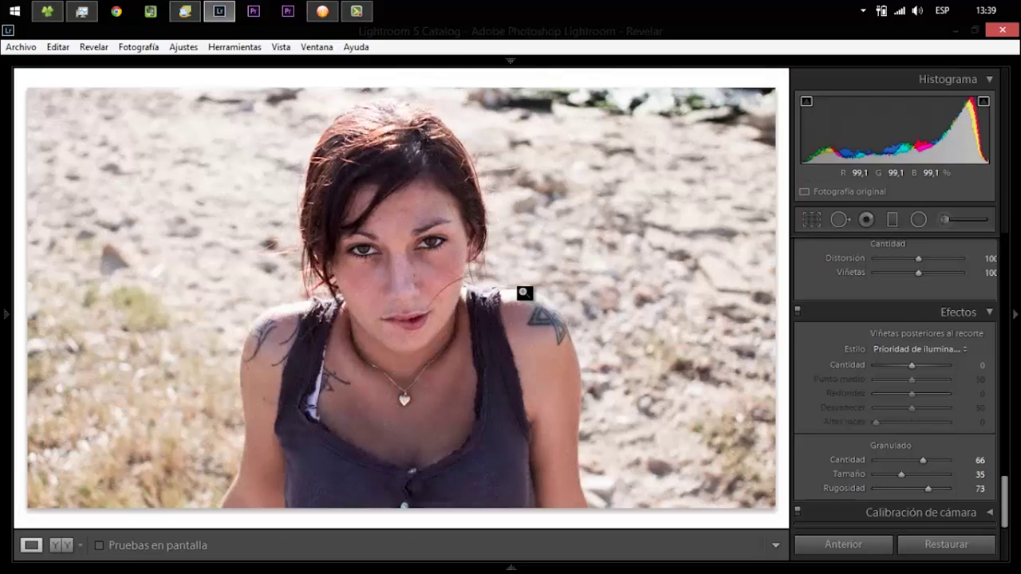
pyautogui.click(915, 474)
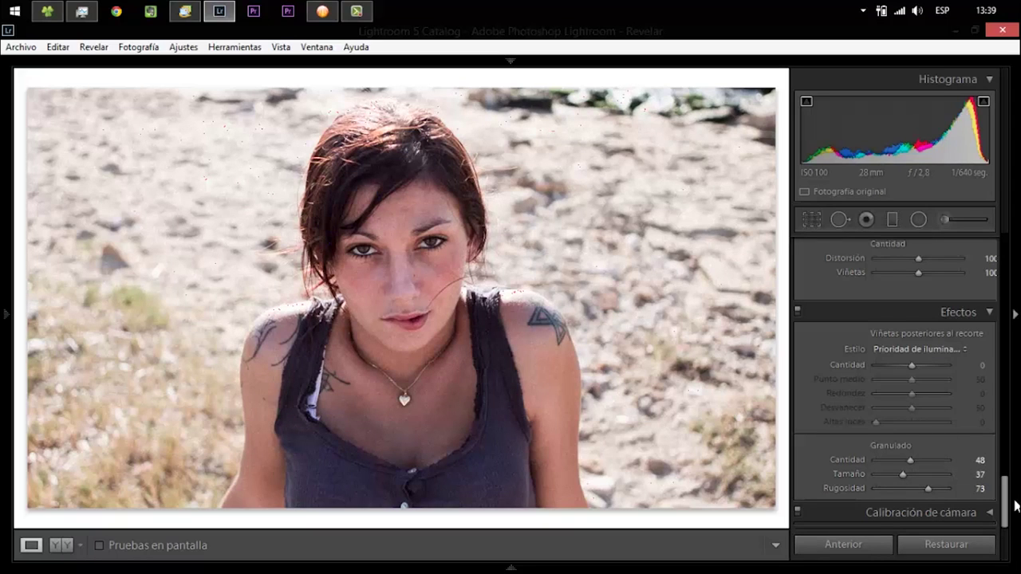
pyautogui.moveTo(1006, 495); pyautogui.dragTo(1007, 250)
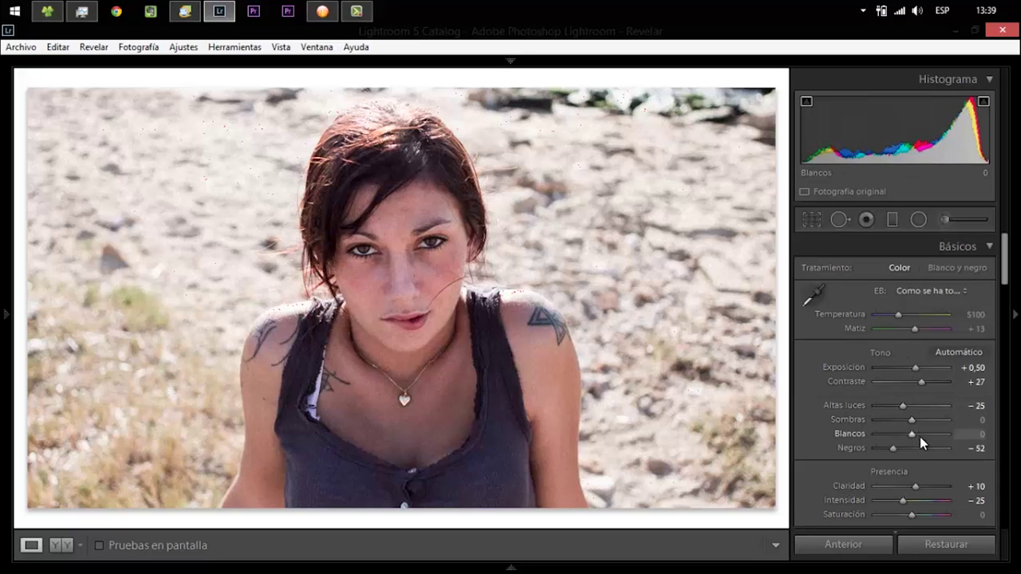
# Step: Try cooler white balance temperatures between 3850 and 4600
pyautogui.moveTo(899, 315); pyautogui.dragTo(899, 319)
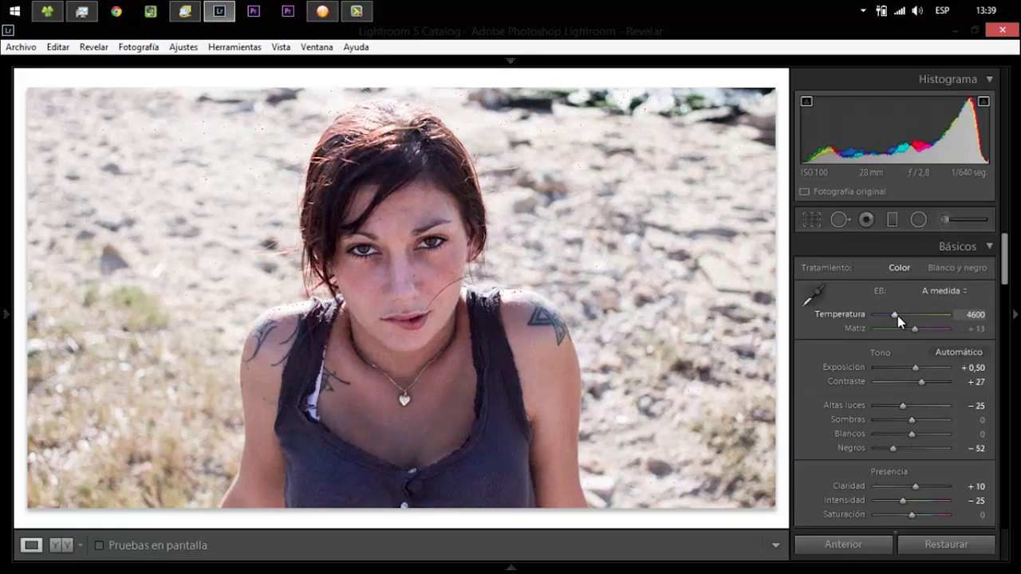
pyautogui.press('Down')
pyautogui.press('Up')
pyautogui.press('Down')
pyautogui.press('Down')
pyautogui.press('Down')
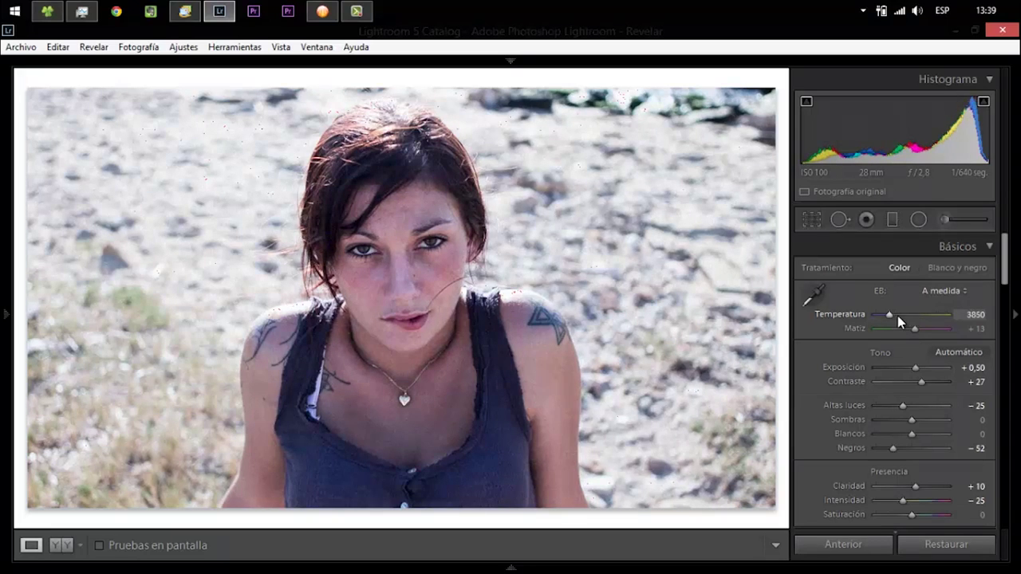
pyautogui.press('Up')
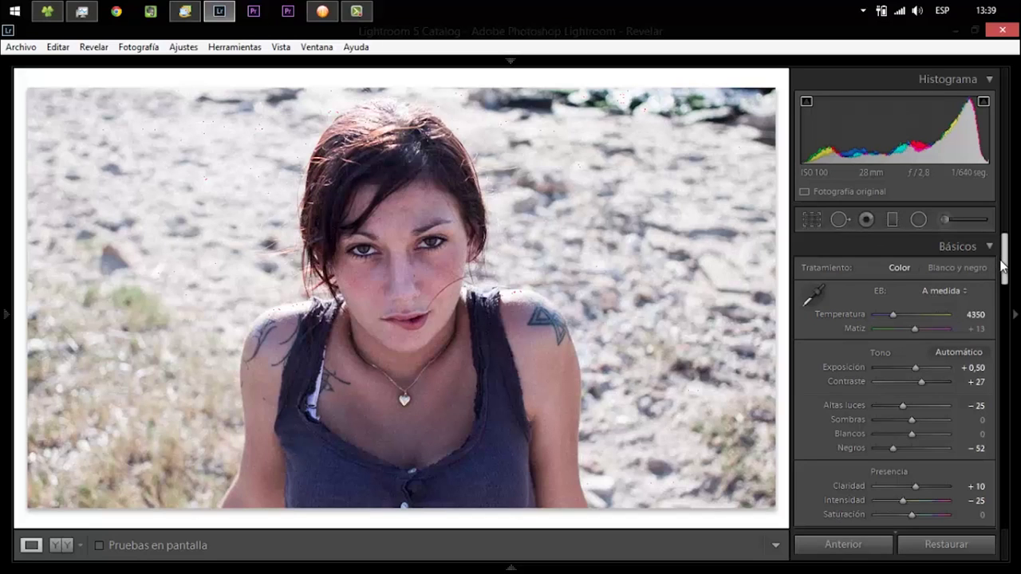
# Step: Lower Vibrance to −65 and warm the Temperature to 7729
pyautogui.moveTo(906, 501); pyautogui.dragTo(888, 501)
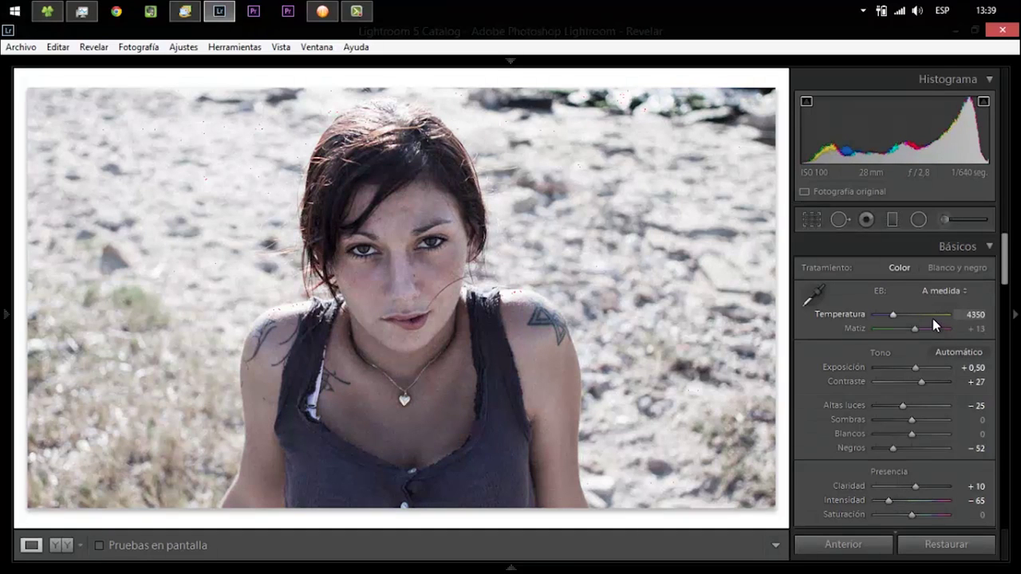
pyautogui.moveTo(929, 317); pyautogui.dragTo(917, 320)
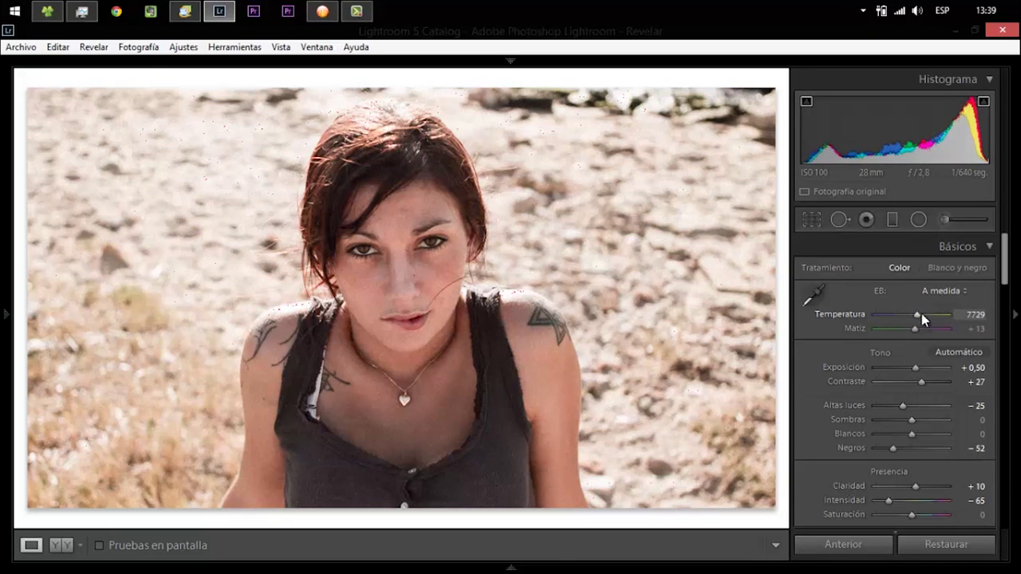
pyautogui.moveTo(1002, 268); pyautogui.dragTo(1004, 518)
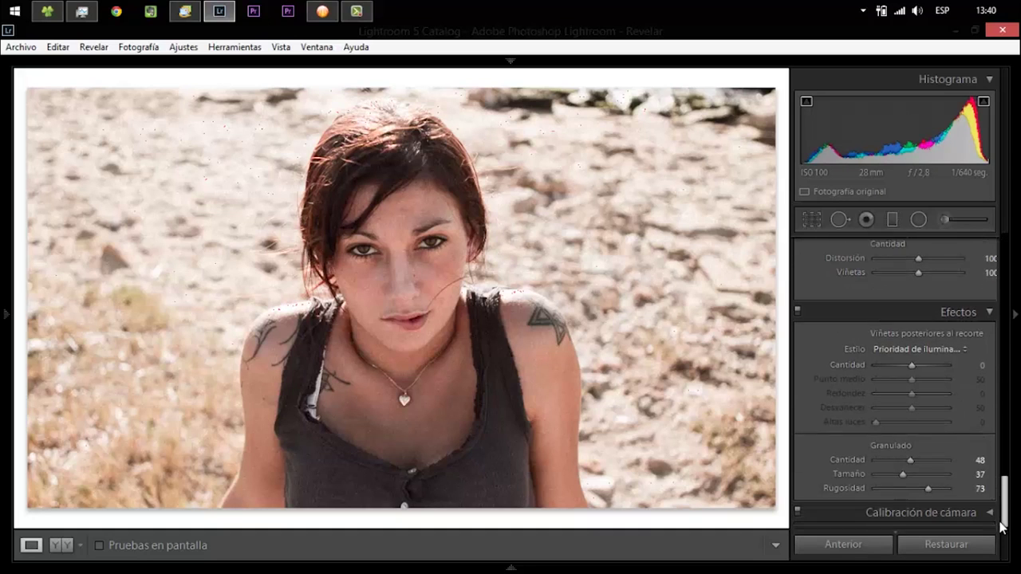
# Step: Reduce grain Amount to 28 after a 1:1 check, and bring up the Graduated Filter
pyautogui.click(895, 463)
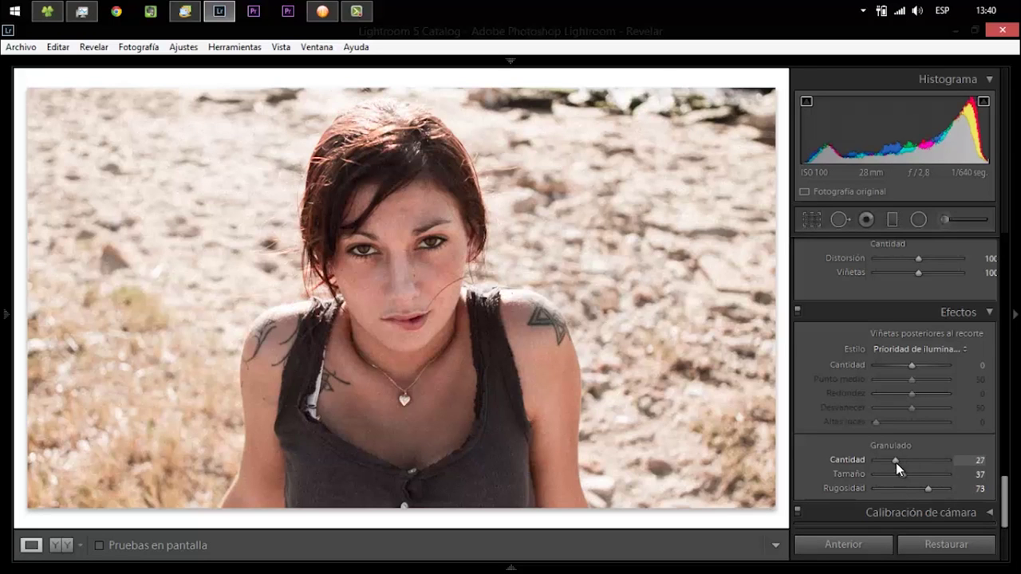
pyautogui.click(409, 237)
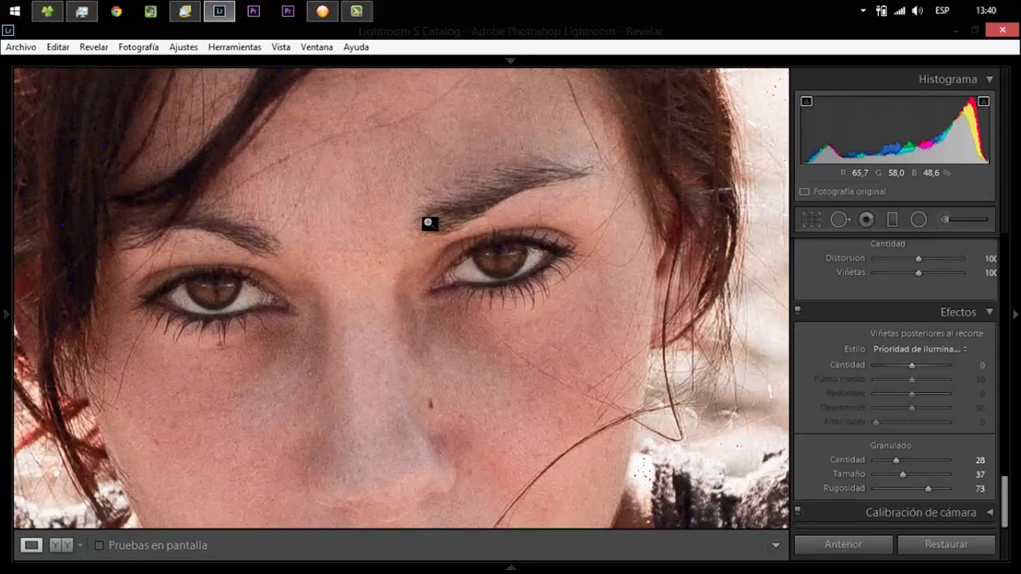
pyautogui.click(427, 224)
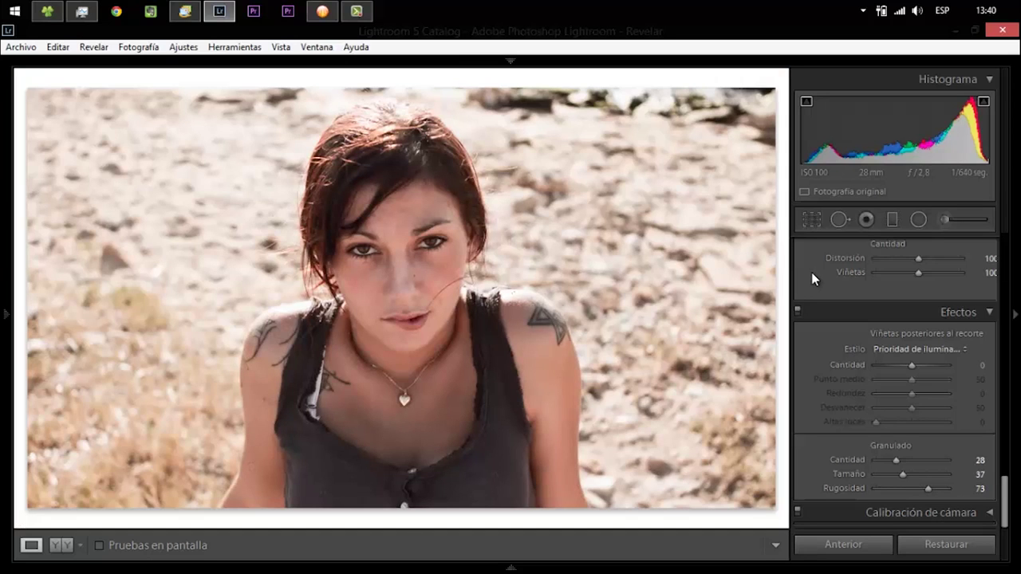
pyautogui.click(893, 221)
# Step: Lay a diagonal −0.48 exposure gradient and rotate it into place over the right side
pyautogui.moveTo(572, 199); pyautogui.dragTo(474, 266)
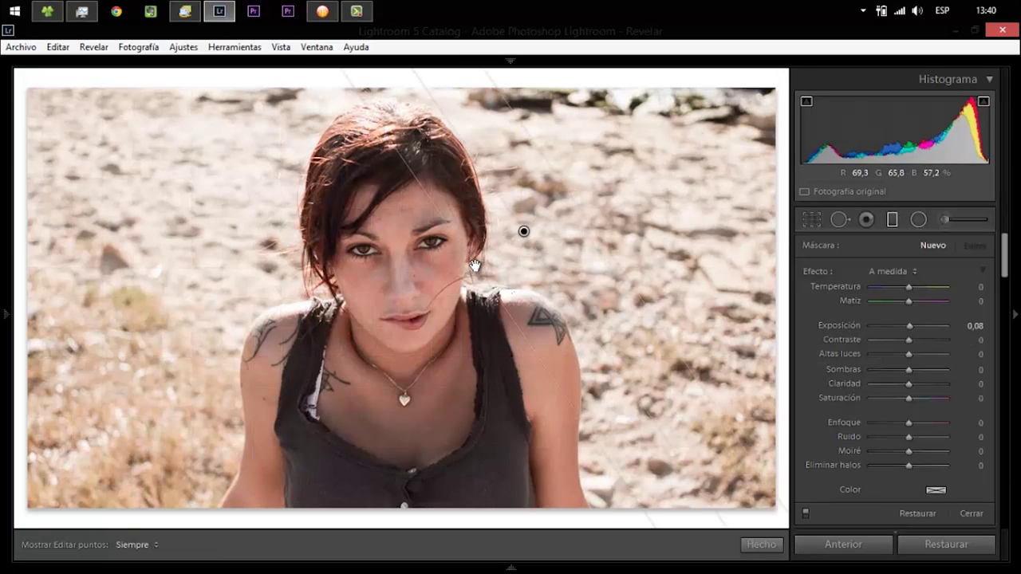
pyautogui.moveTo(910, 328); pyautogui.dragTo(902, 328)
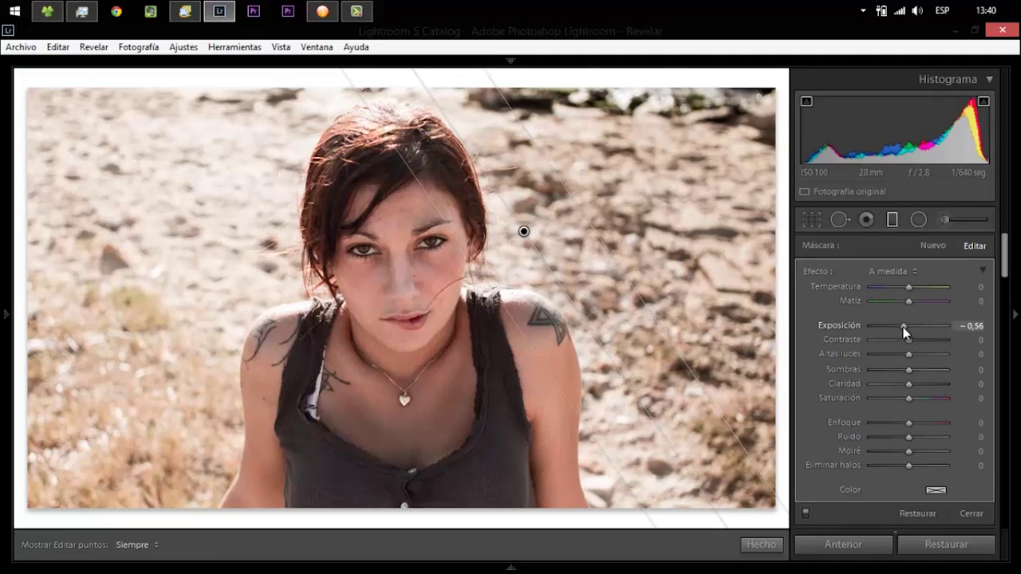
pyautogui.moveTo(515, 386); pyautogui.dragTo(513, 388)
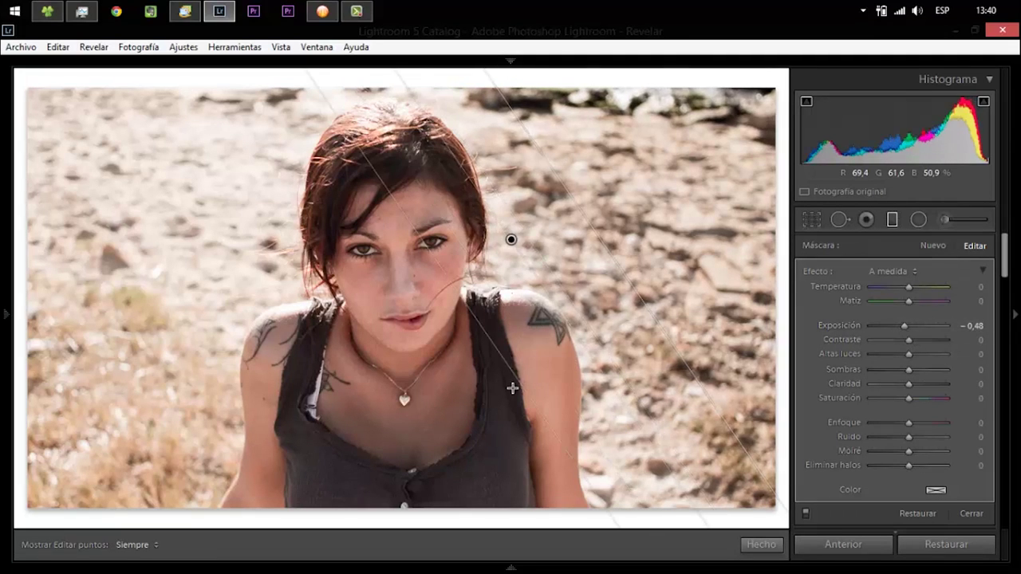
pyautogui.moveTo(638, 432); pyautogui.dragTo(614, 455)
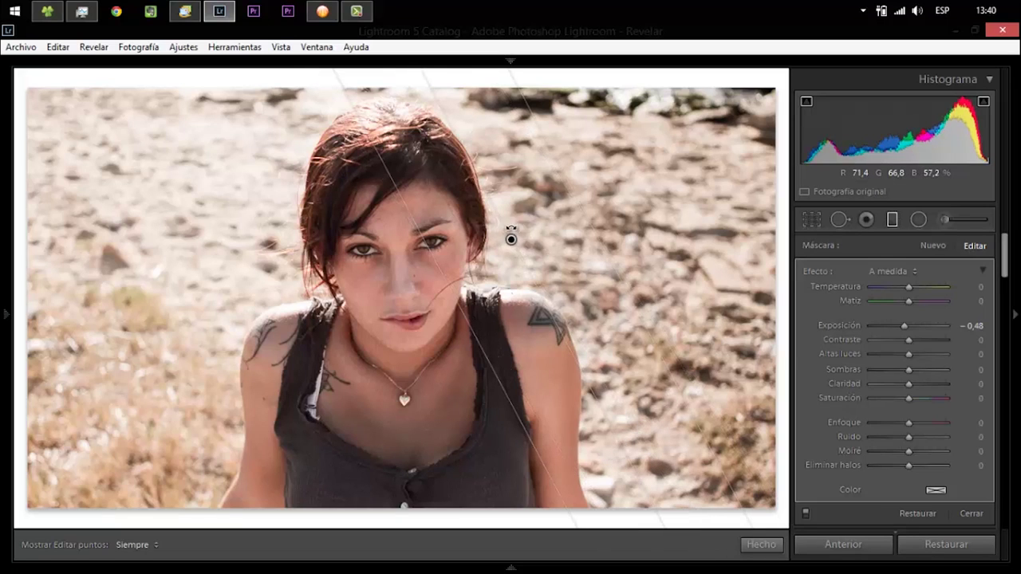
pyautogui.moveTo(511, 240); pyautogui.dragTo(479, 254)
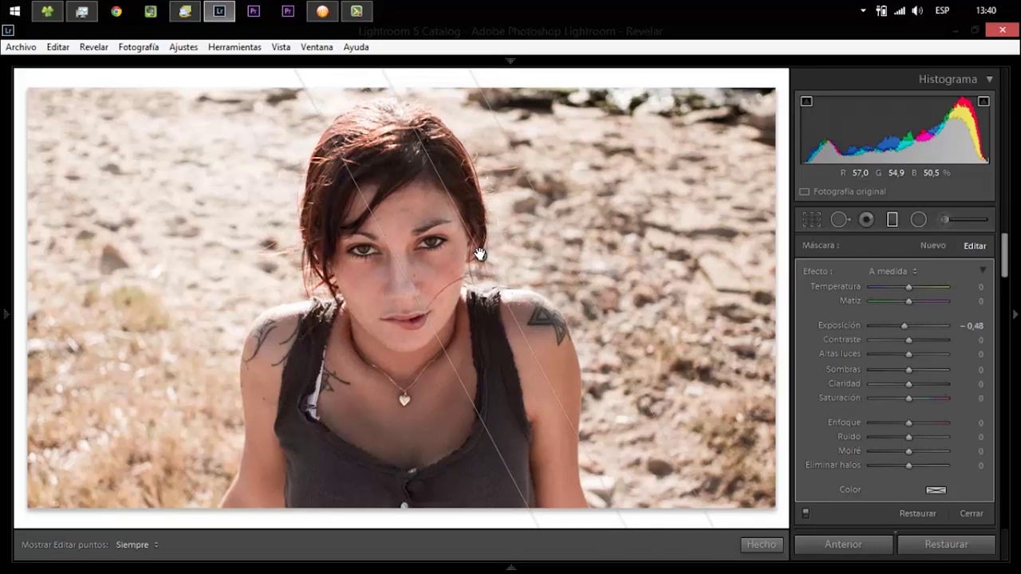
pyautogui.moveTo(429, 310); pyautogui.dragTo(446, 306)
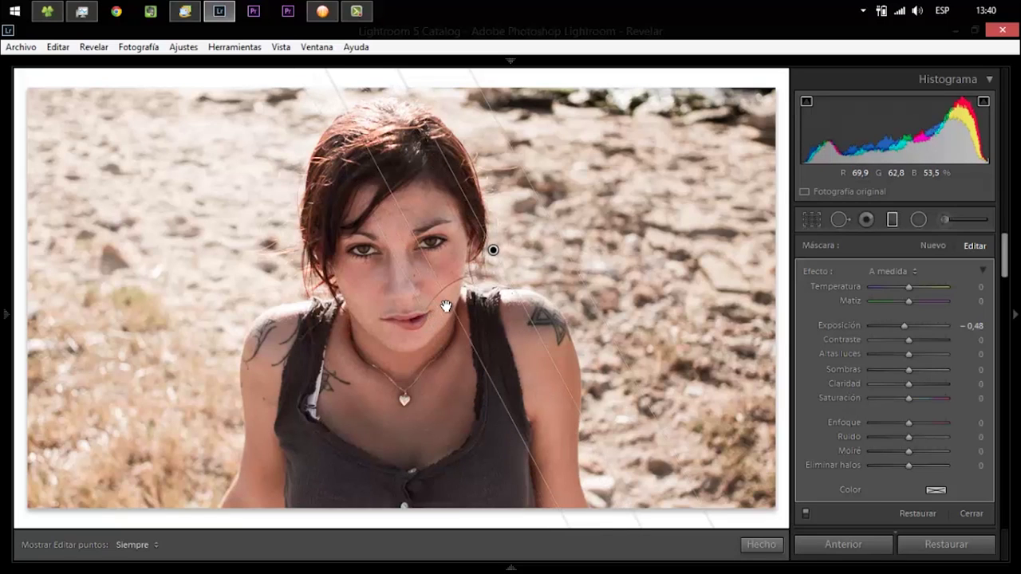
# Step: Add darkening gradients from the left, top and right edges, then refine the left one
pyautogui.moveTo(228, 248)
pyautogui.mouseDown()
pyautogui.moveTo(328, 299)
pyautogui.moveTo(338, 293)
pyautogui.mouseUp()
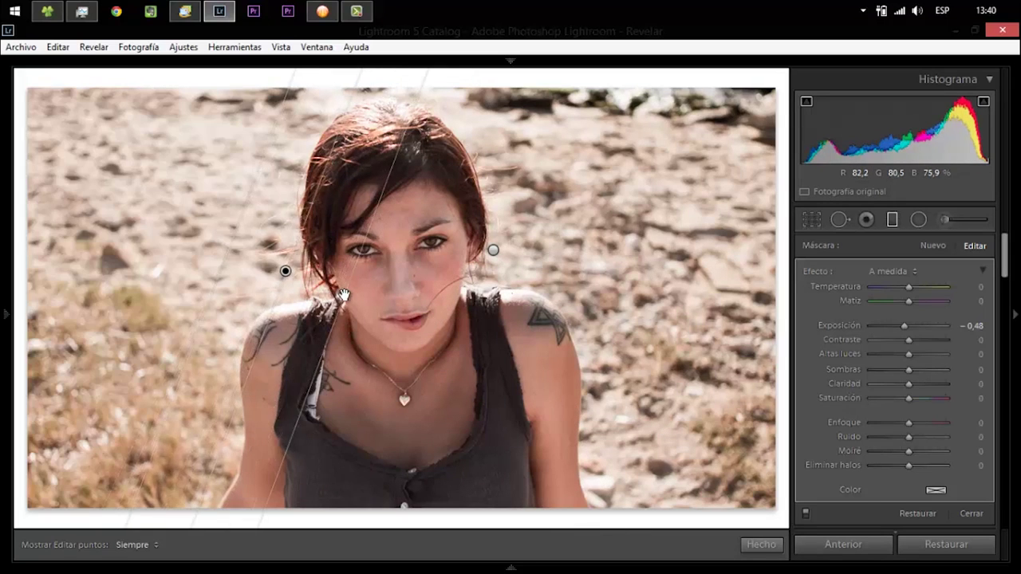
pyautogui.moveTo(393, 106); pyautogui.dragTo(397, 166)
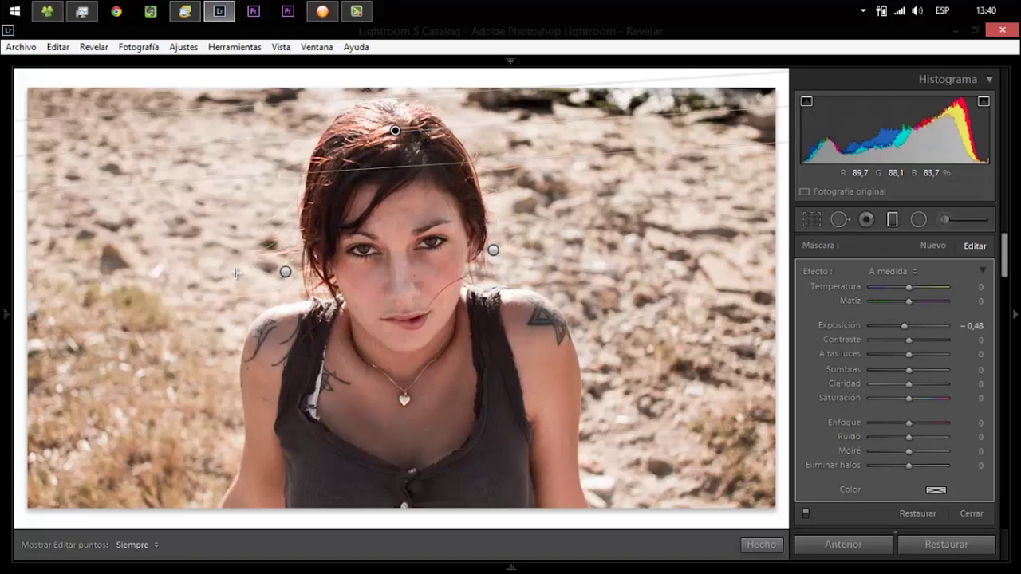
pyautogui.moveTo(590, 449); pyautogui.dragTo(488, 454)
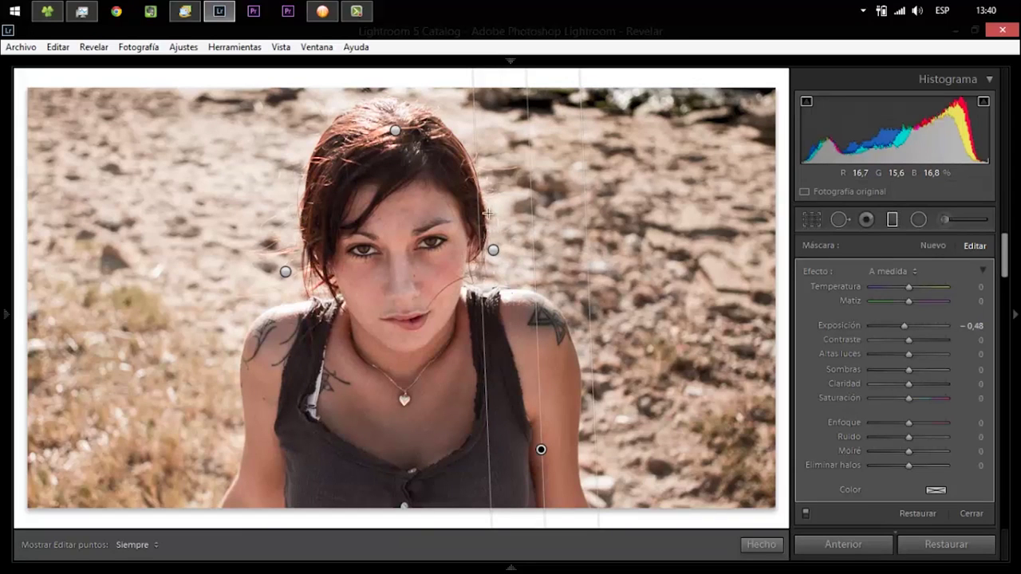
pyautogui.moveTo(499, 93); pyautogui.dragTo(491, 165)
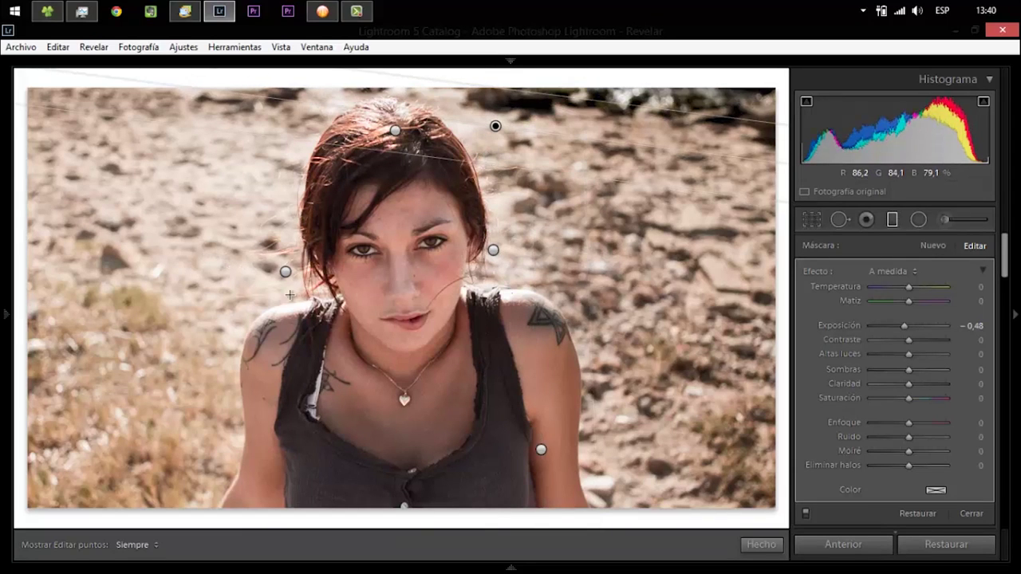
pyautogui.click(284, 271)
pyautogui.moveTo(288, 268)
pyautogui.mouseDown()
pyautogui.moveTo(351, 274)
pyautogui.moveTo(357, 285)
pyautogui.mouseUp()
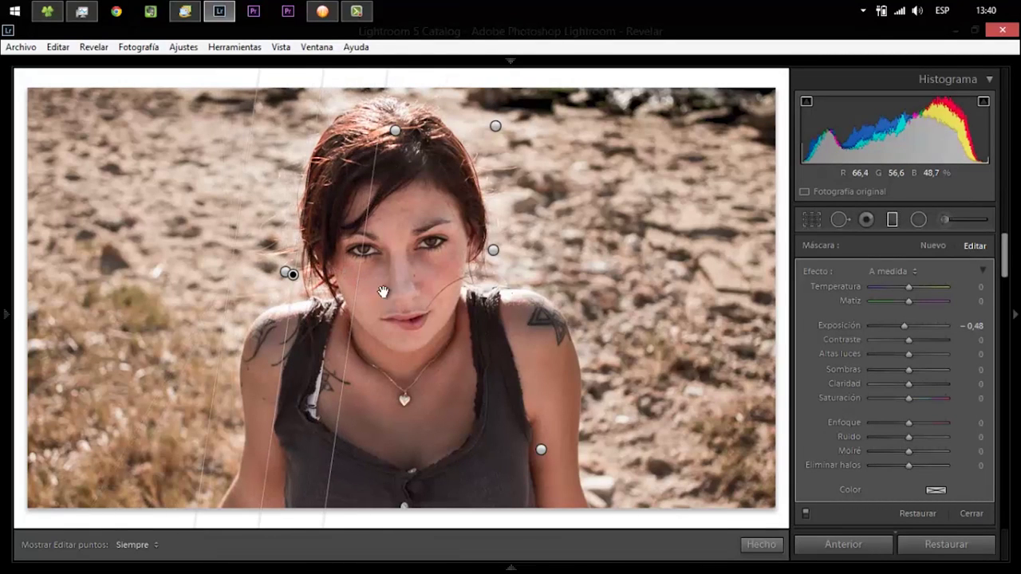
# Step: Paint a −0.40 exposure brush adjustment around the left side and top of her hair
pyautogui.click(949, 220)
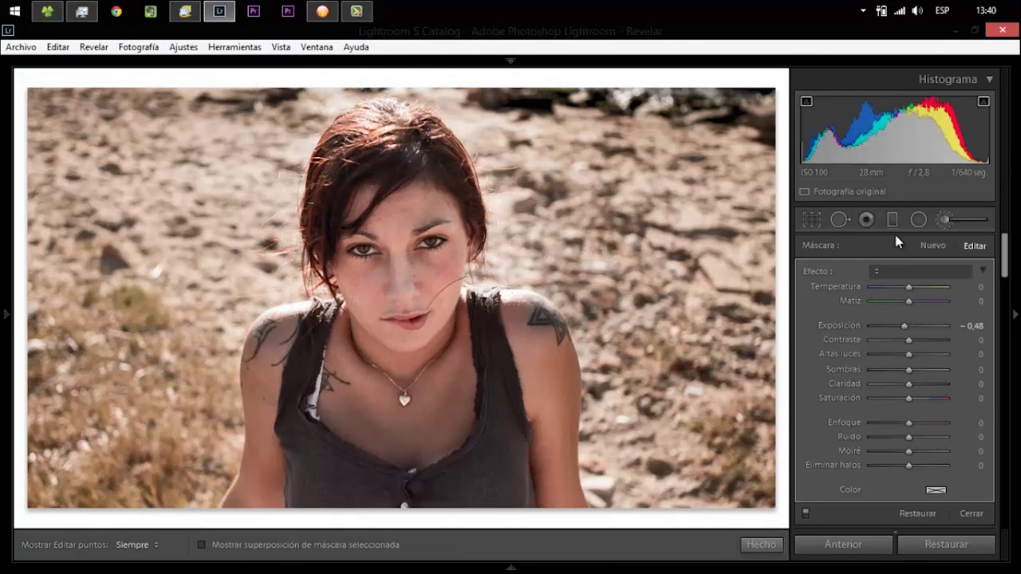
pyautogui.click(506, 269)
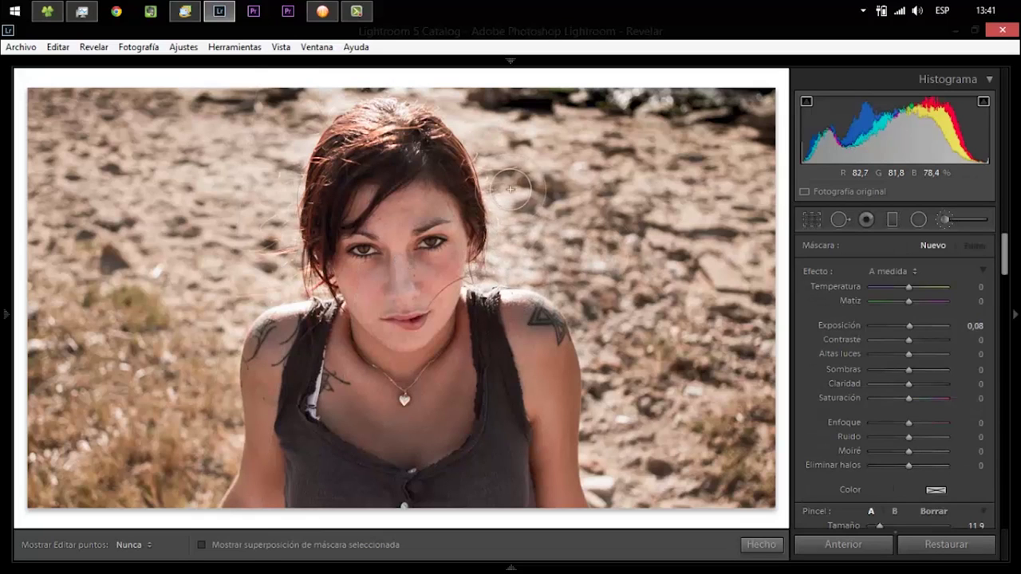
pyautogui.moveTo(910, 332); pyautogui.dragTo(904, 334)
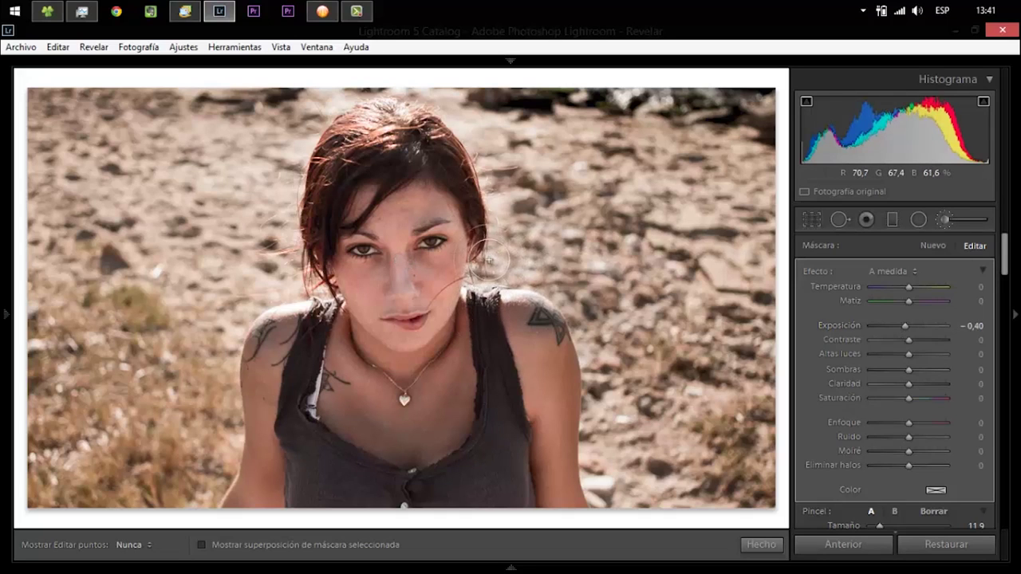
pyautogui.moveTo(255, 225); pyautogui.dragTo(293, 290)
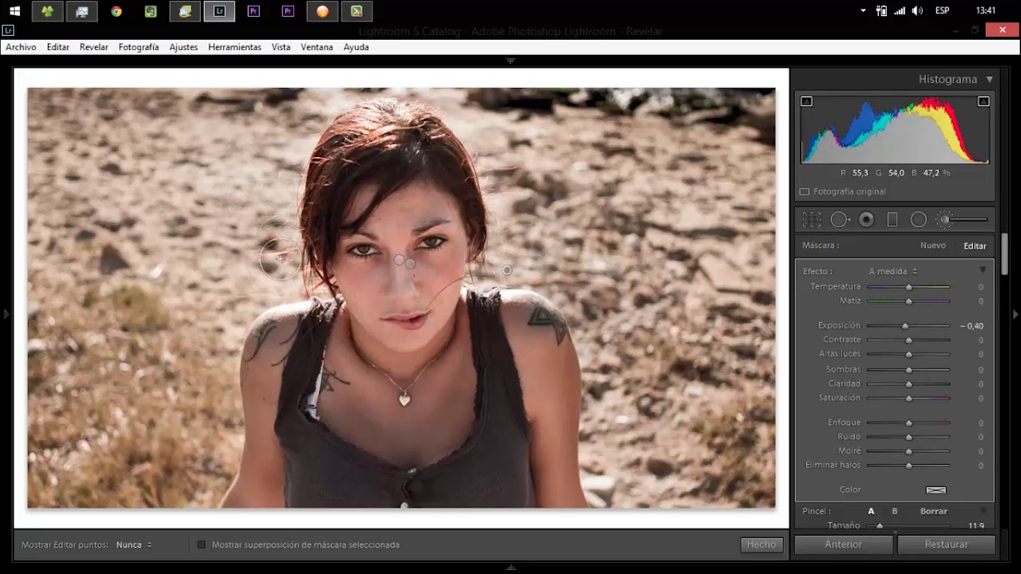
pyautogui.moveTo(359, 89); pyautogui.dragTo(299, 317)
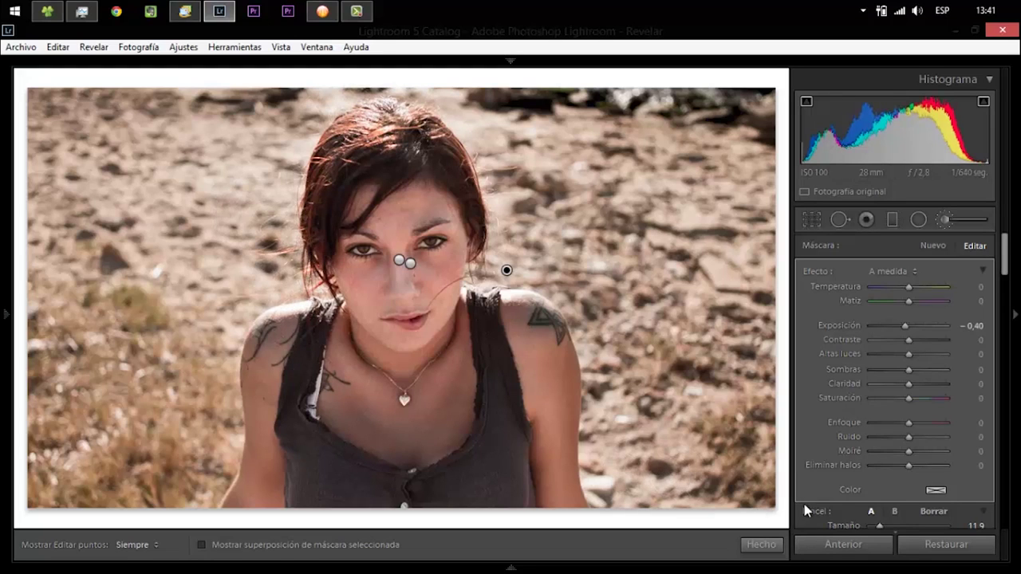
pyautogui.click(770, 544)
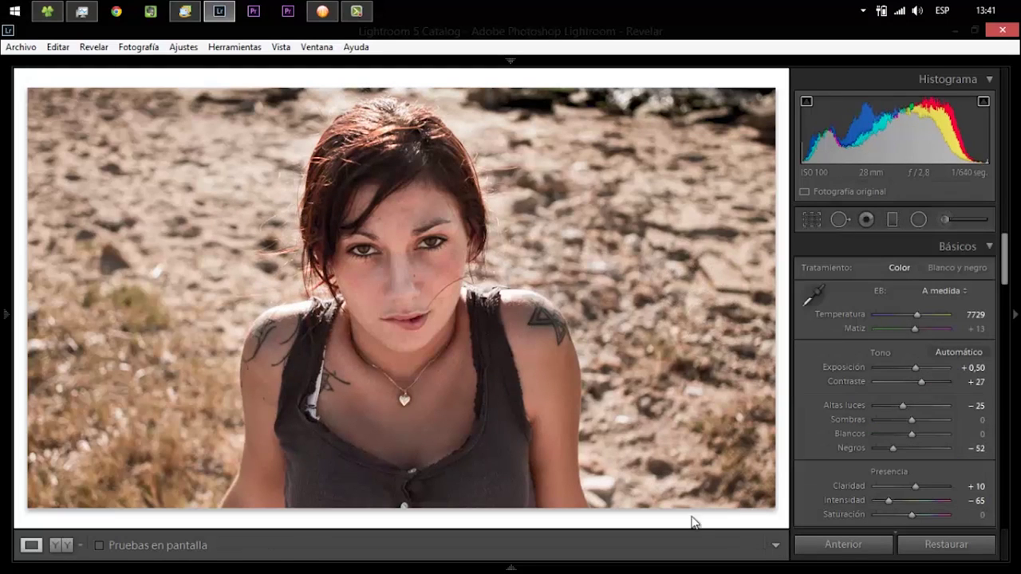
# Step: Show Before/After side by side zoomed on the face, and heal a forehead blemish
pyautogui.click(64, 546)
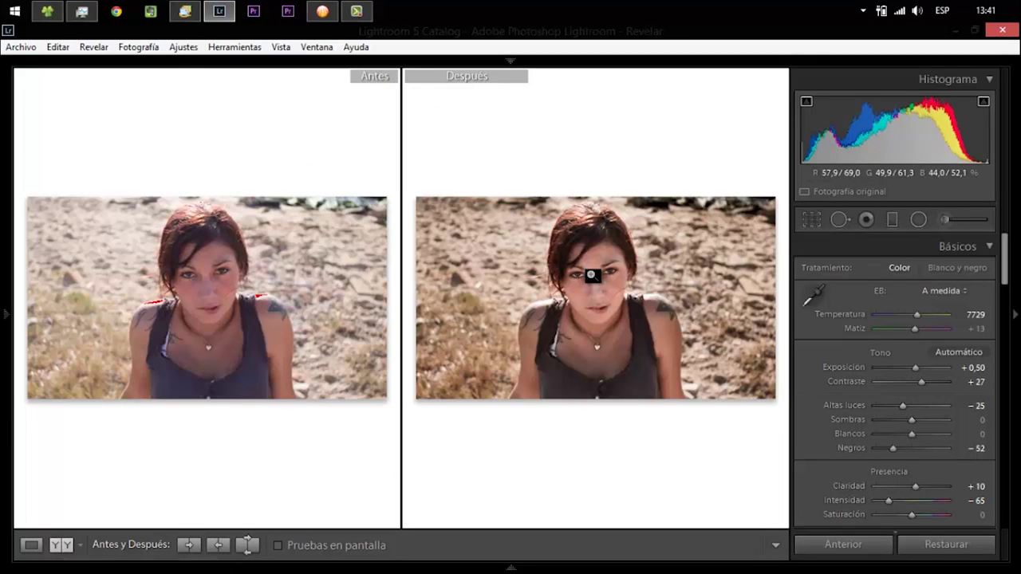
pyautogui.click(596, 253)
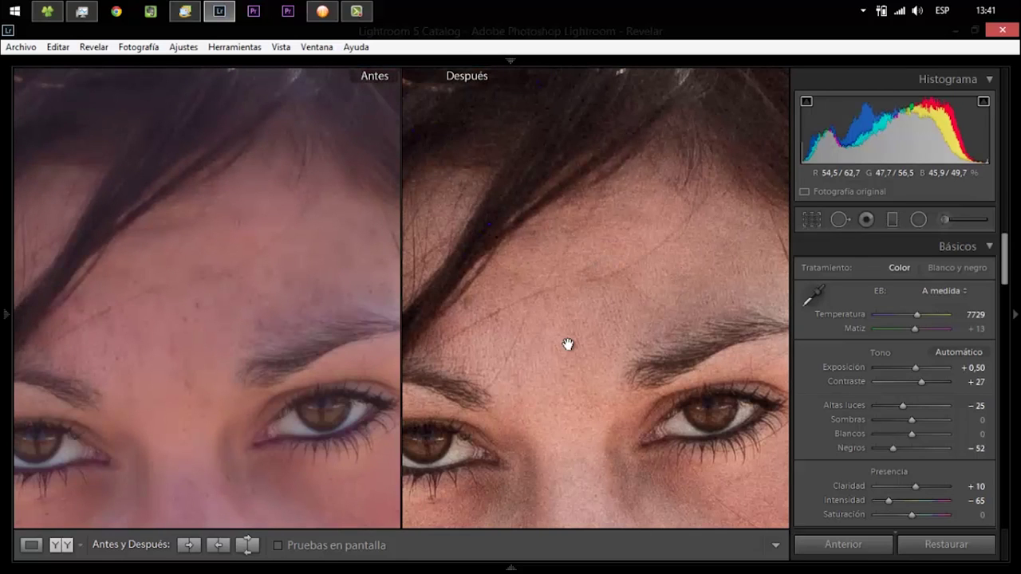
pyautogui.click(840, 220)
pyautogui.click(470, 298)
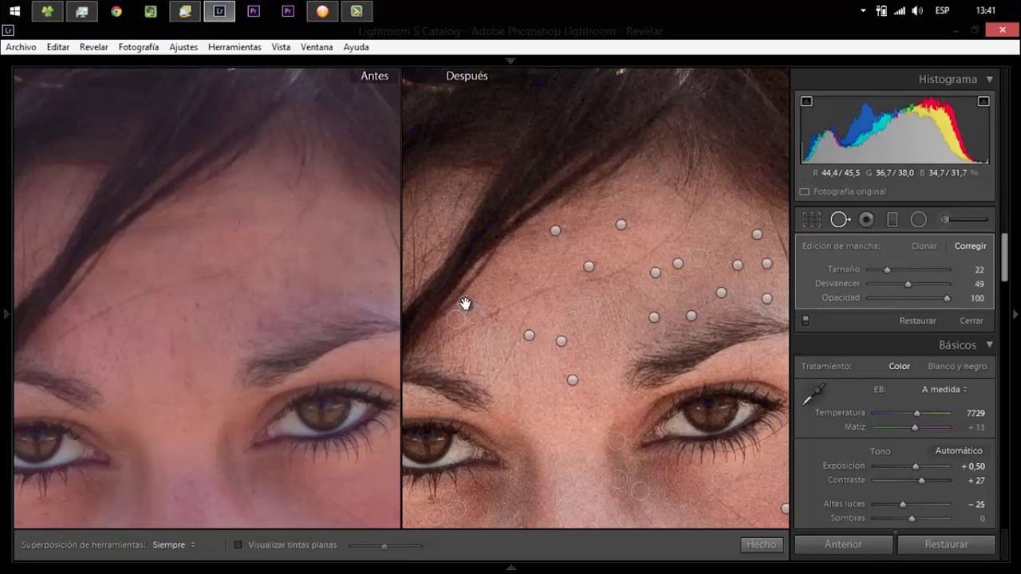
# Step: Review the forehead spot fixes, close Spot Removal and zoom both views out to Fit
pyautogui.click(762, 545)
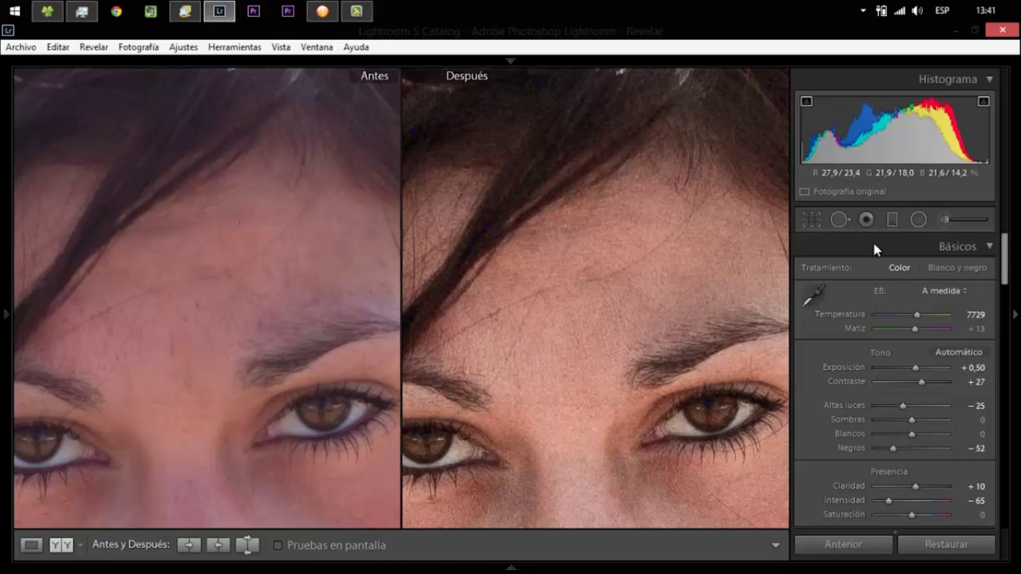
pyautogui.click(844, 220)
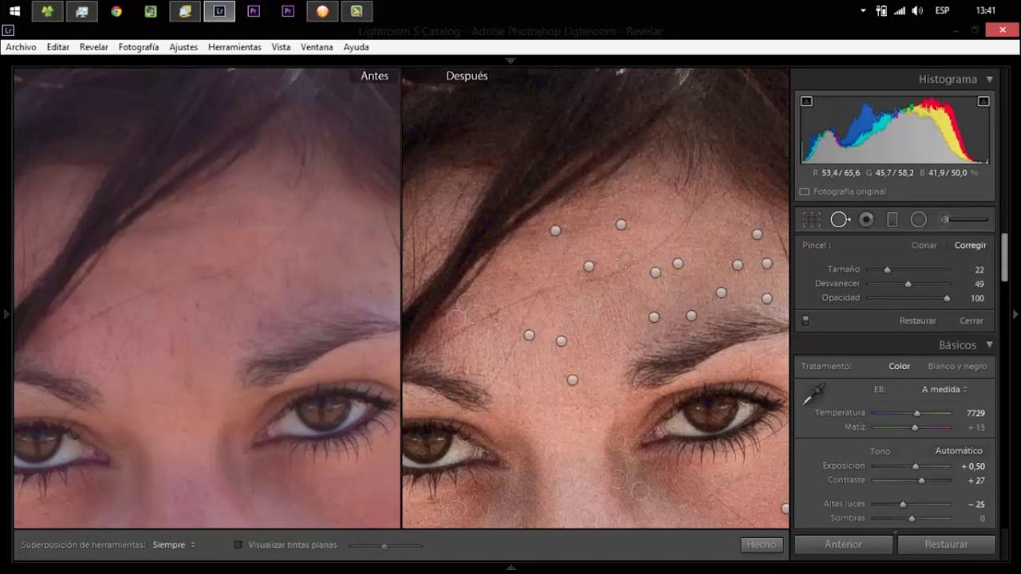
pyautogui.click(761, 544)
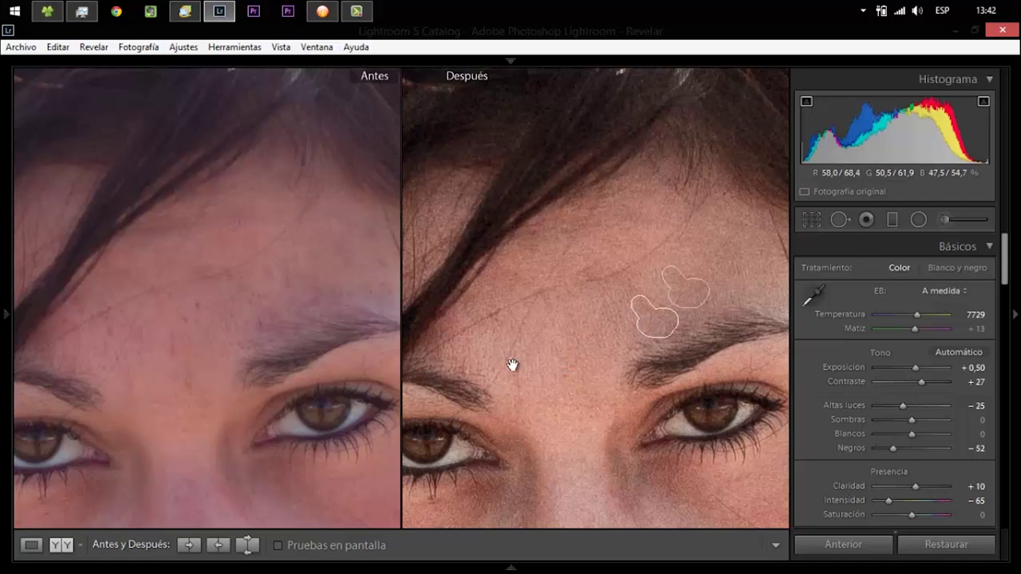
pyautogui.click(550, 367)
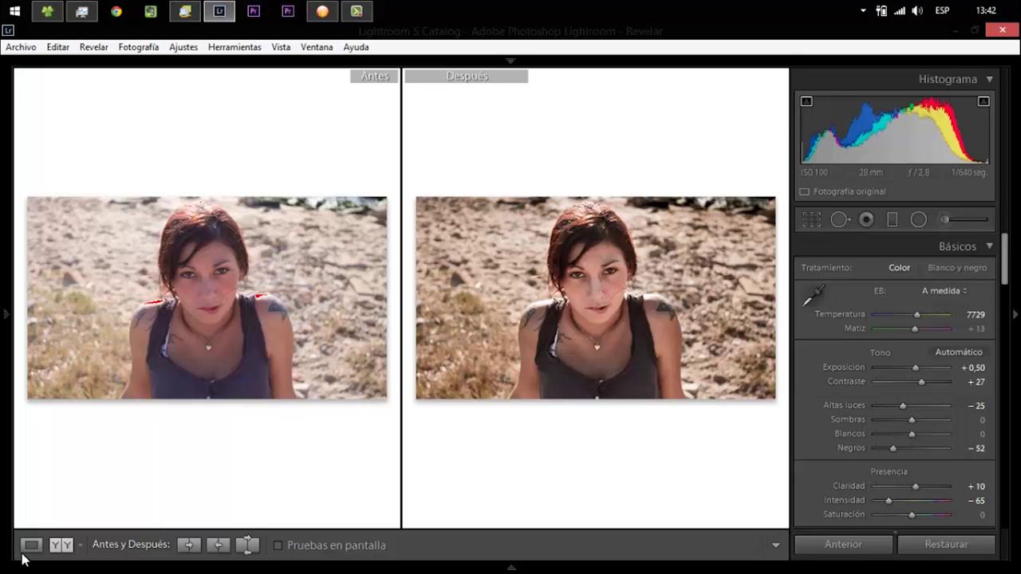
# Step: Return to Loupe view and paint a −0.64 exposure brush over the top and right background
pyautogui.click(57, 546)
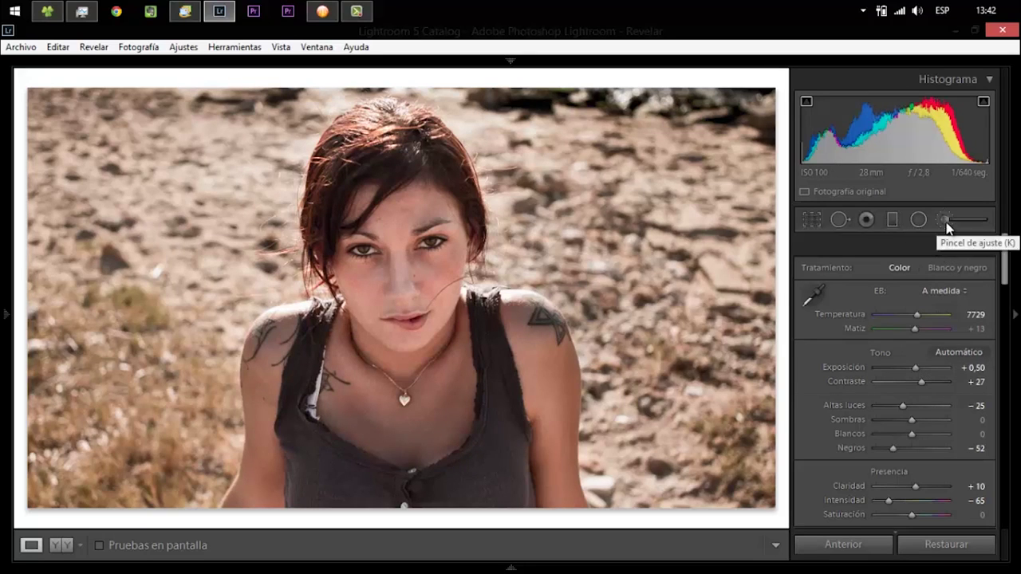
pyautogui.click(944, 220)
pyautogui.moveTo(917, 330); pyautogui.dragTo(909, 329)
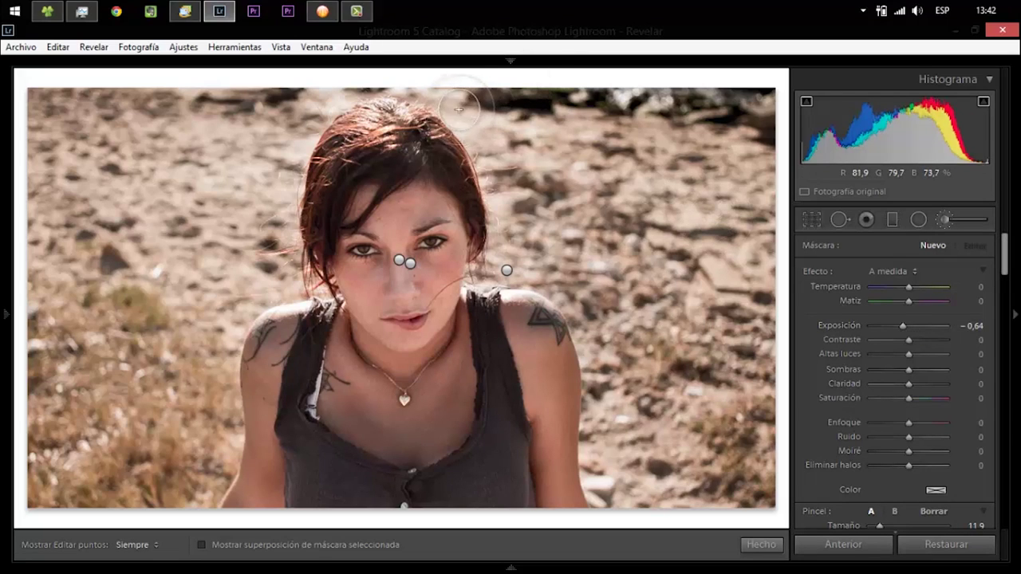
pyautogui.moveTo(459, 106); pyautogui.dragTo(624, 108)
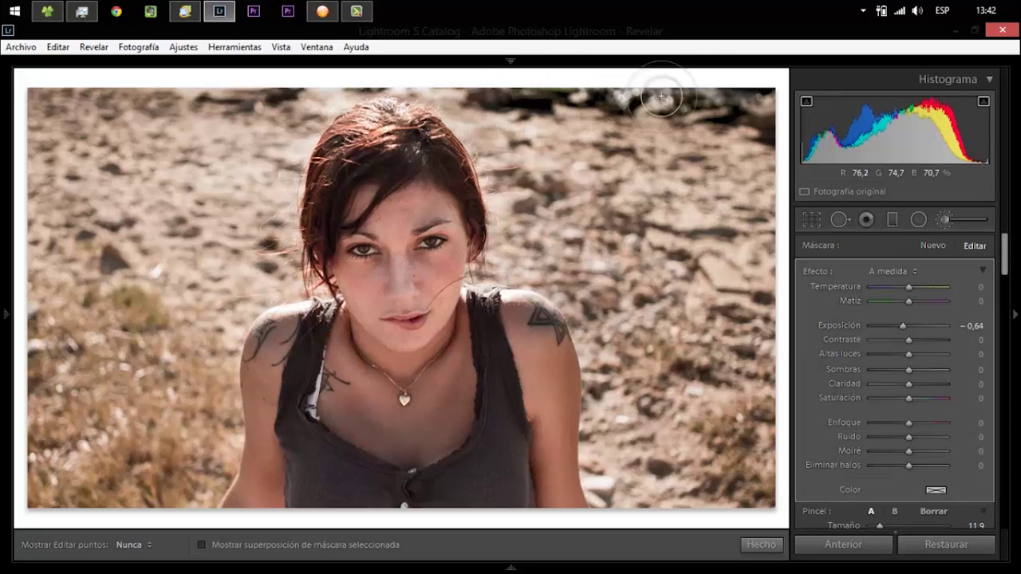
pyautogui.moveTo(608, 482); pyautogui.dragTo(622, 441)
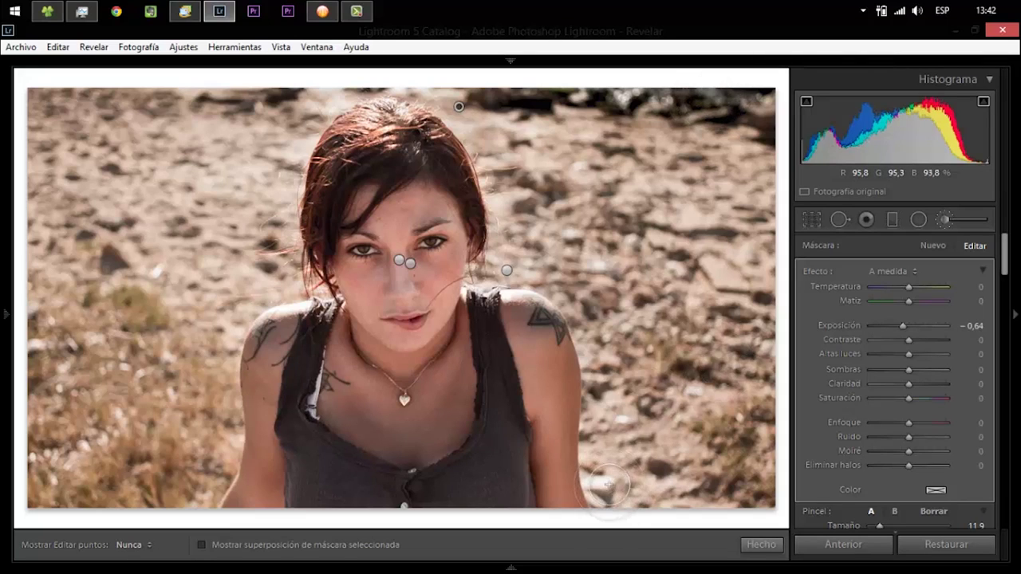
pyautogui.press('h')
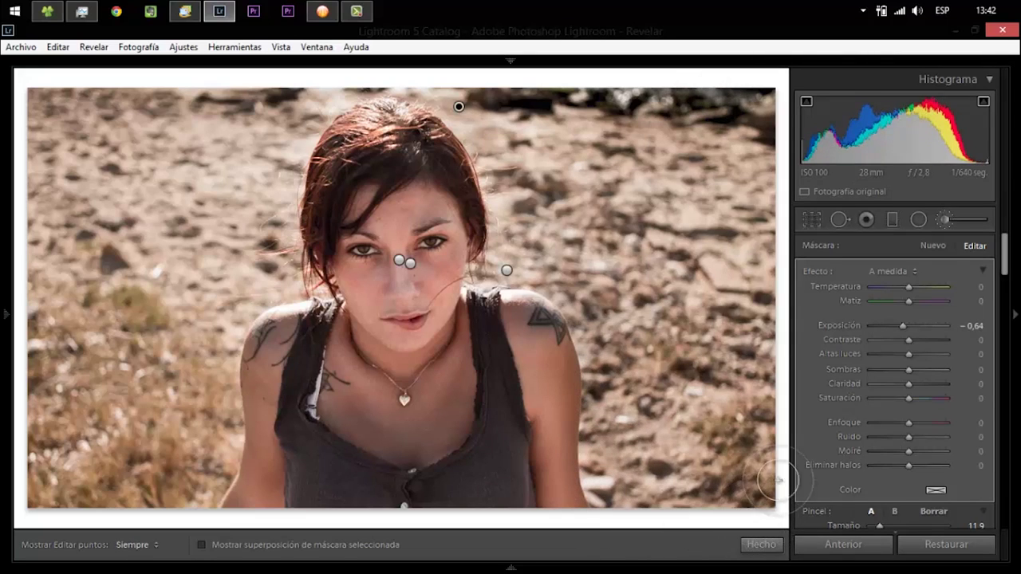
pyautogui.moveTo(767, 189); pyautogui.dragTo(770, 429)
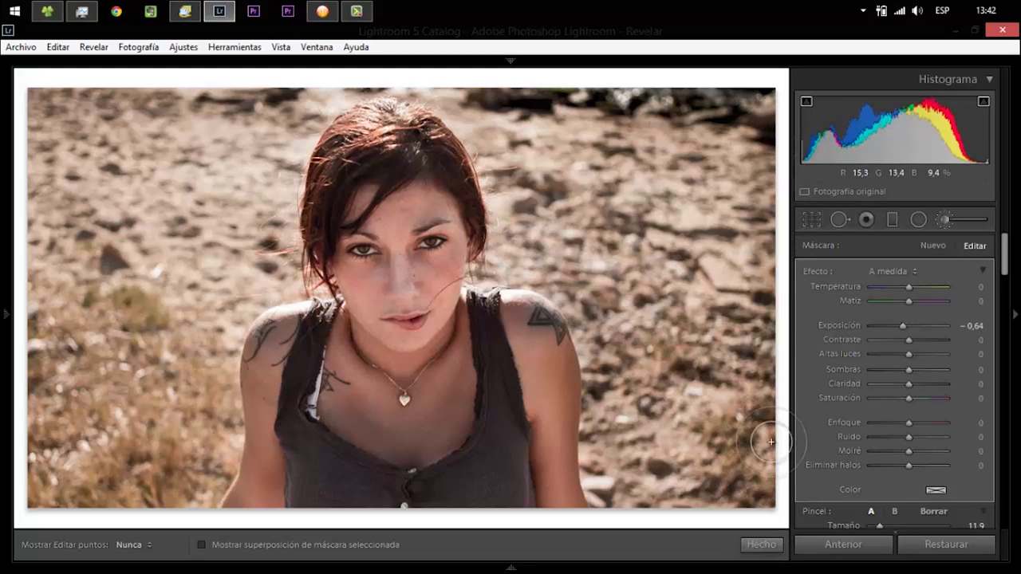
pyautogui.press('h')
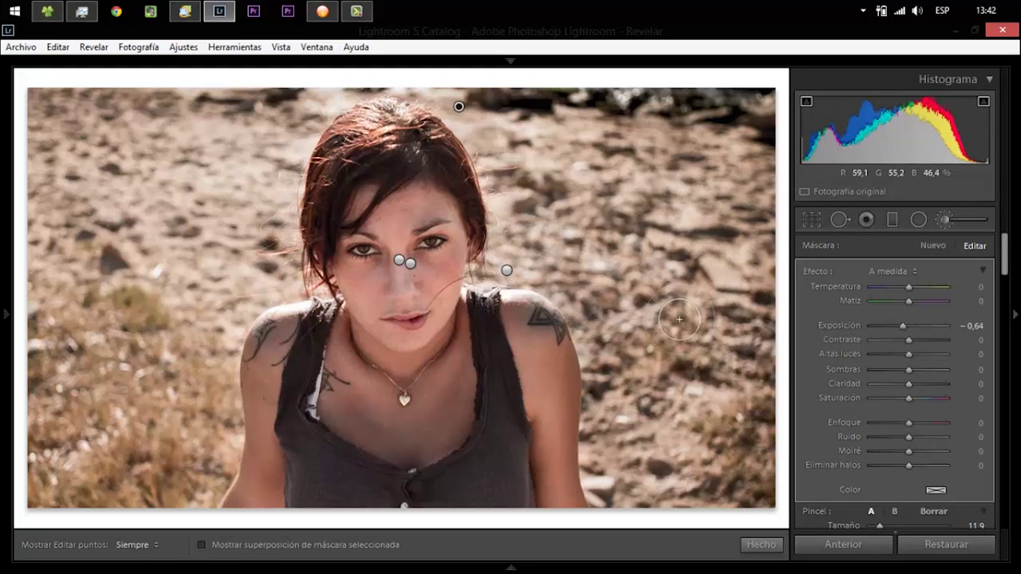
# Step: With the red mask overlay shown, extend the −0.64 mask right of her head and over the left sand
pyautogui.click(202, 544)
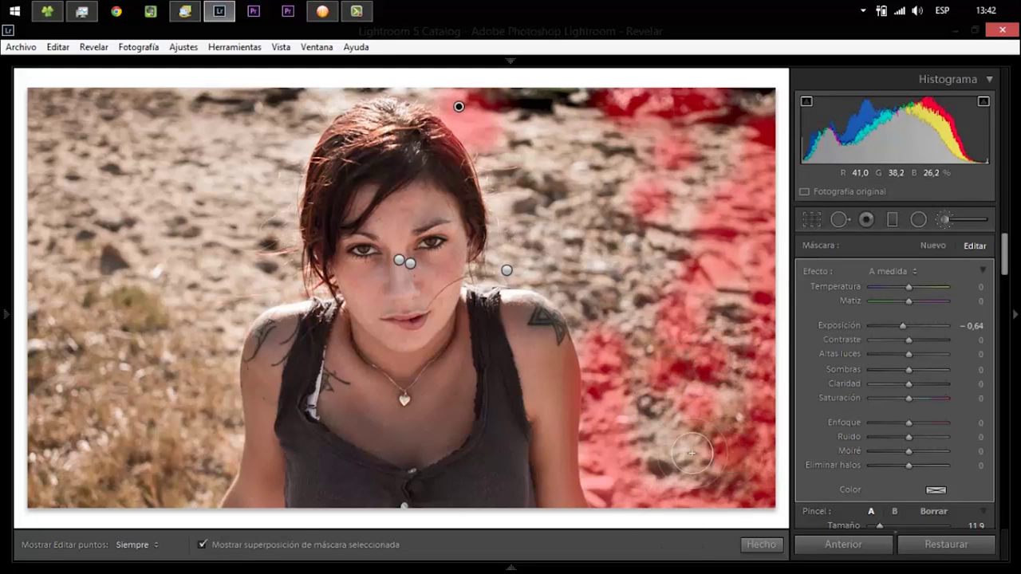
pyautogui.press('h')
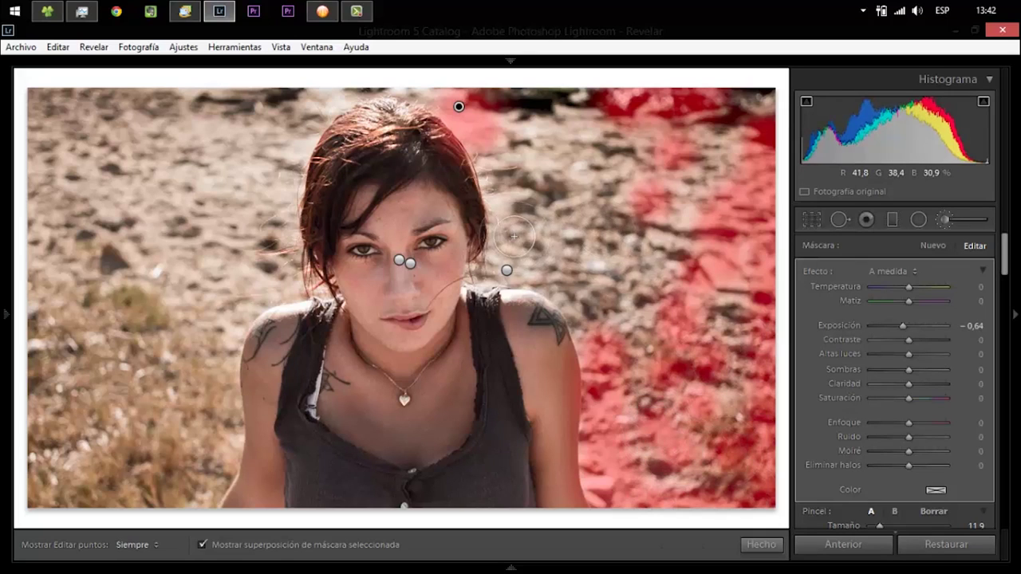
pyautogui.moveTo(514, 236); pyautogui.dragTo(549, 187)
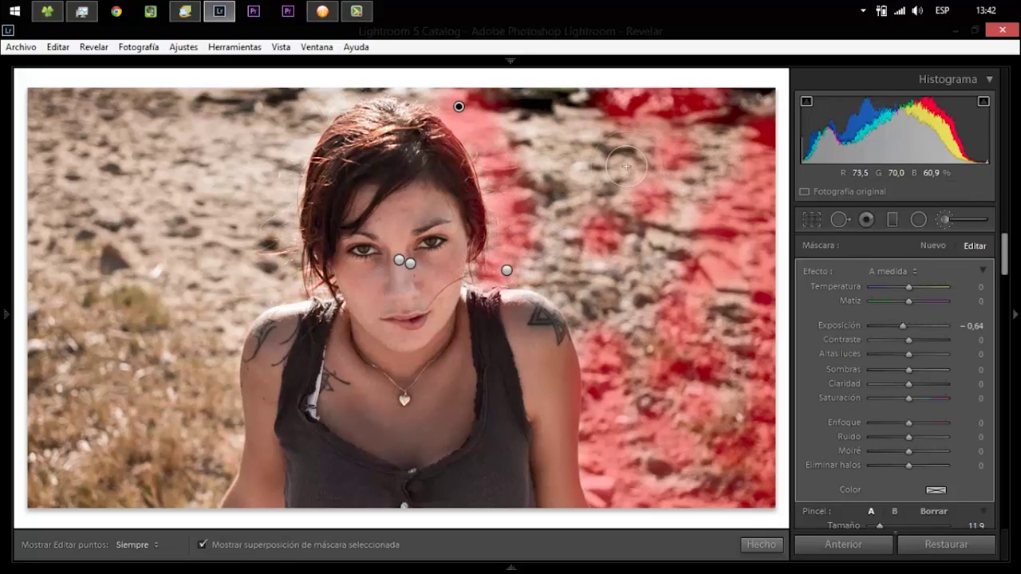
pyautogui.moveTo(240, 269); pyautogui.dragTo(291, 307)
pyautogui.press('h')
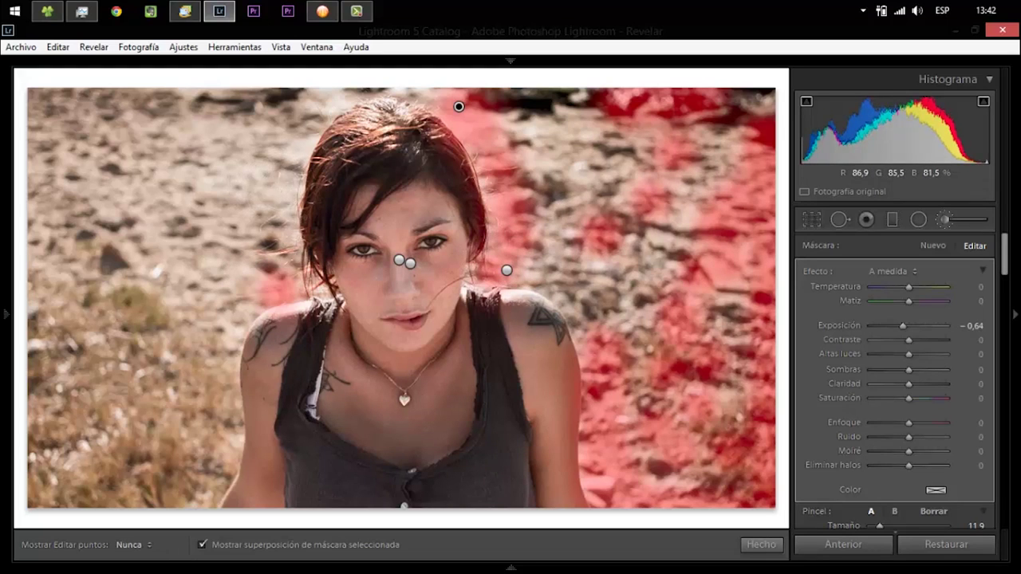
pyautogui.press('h')
pyautogui.moveTo(291, 131); pyautogui.dragTo(287, 204)
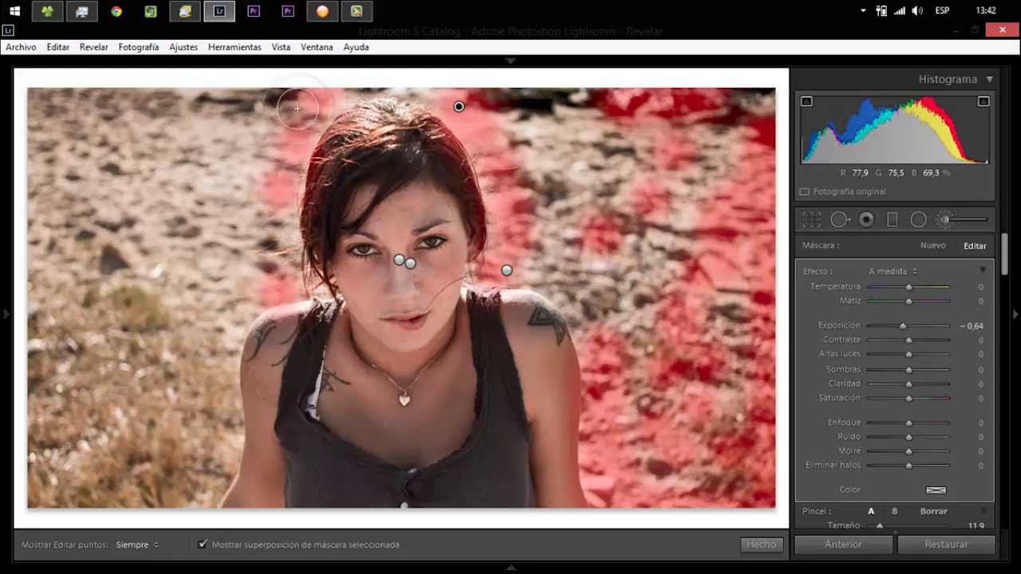
pyautogui.moveTo(213, 172); pyautogui.dragTo(226, 173)
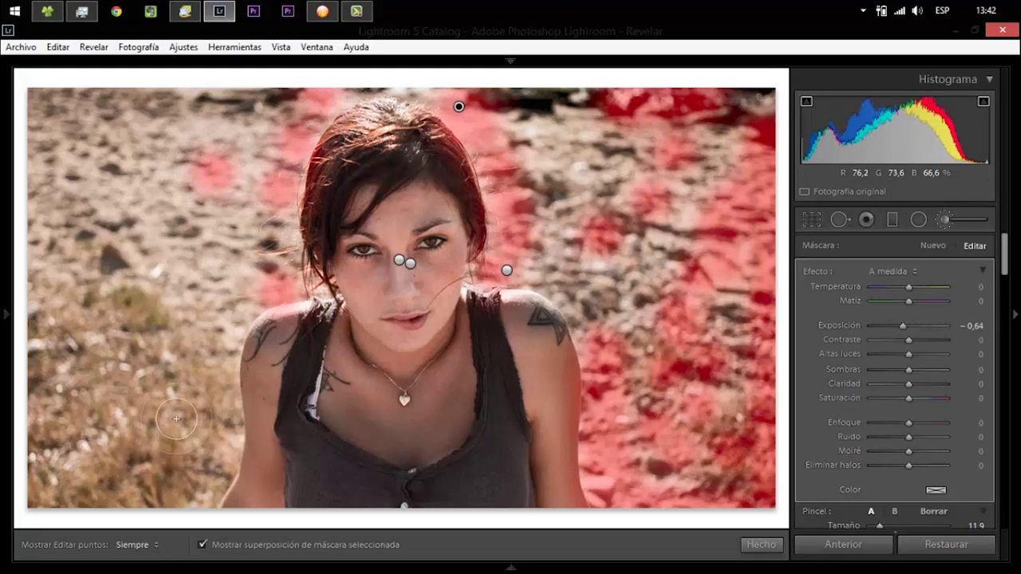
# Step: Paint the mask over the lower-left grass and left background, then hide the overlay
pyautogui.moveTo(176, 418); pyautogui.dragTo(223, 442)
pyautogui.press('h')
pyautogui.press('h')
pyautogui.moveTo(48, 443); pyautogui.dragTo(75, 463)
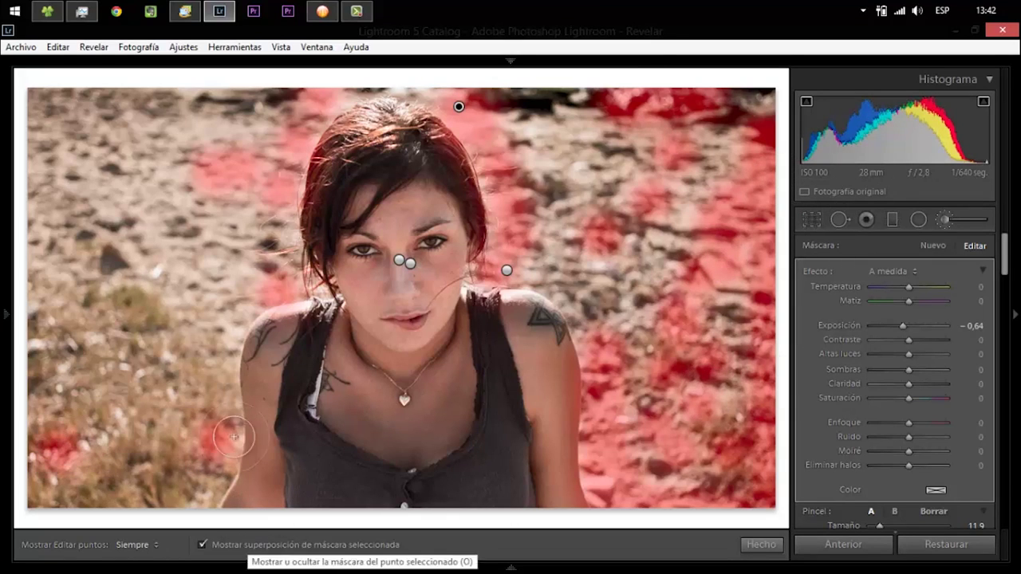
pyautogui.click(68, 144)
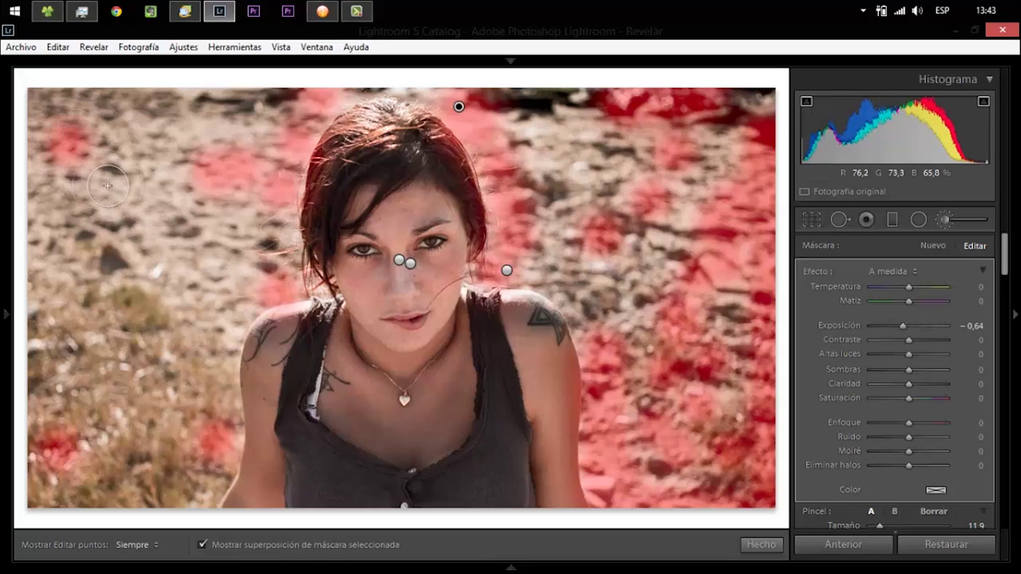
pyautogui.moveTo(143, 189); pyautogui.dragTo(162, 187)
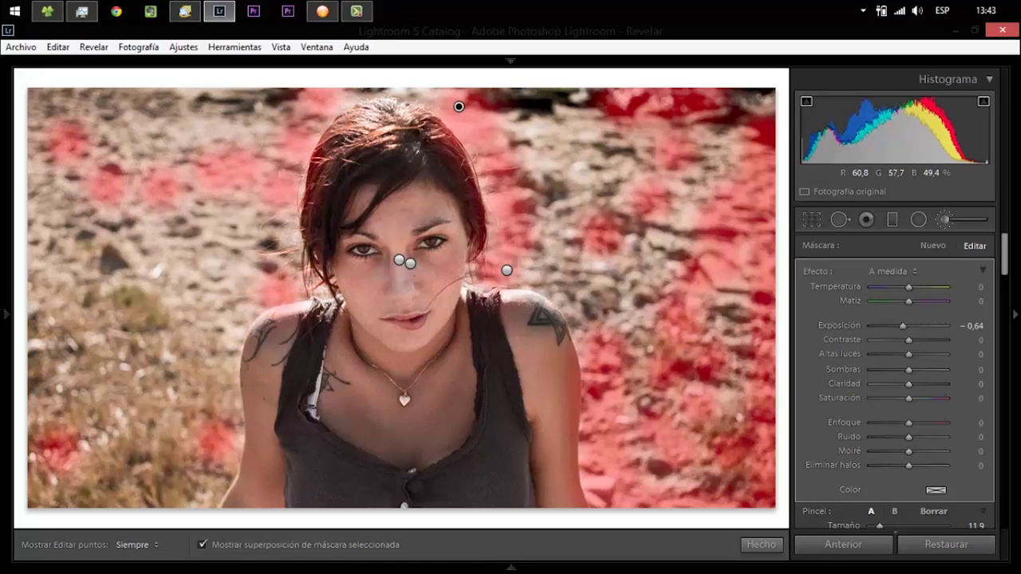
pyautogui.moveTo(179, 130); pyautogui.dragTo(228, 132)
pyautogui.moveTo(204, 270)
pyautogui.mouseDown()
pyautogui.moveTo(227, 294)
pyautogui.moveTo(184, 248)
pyautogui.mouseUp()
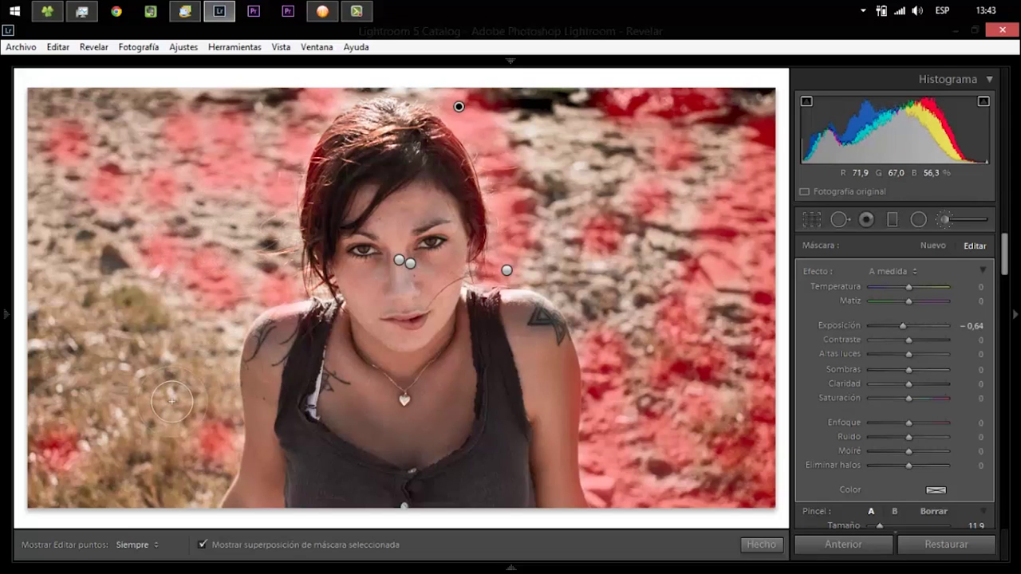
pyautogui.click(203, 545)
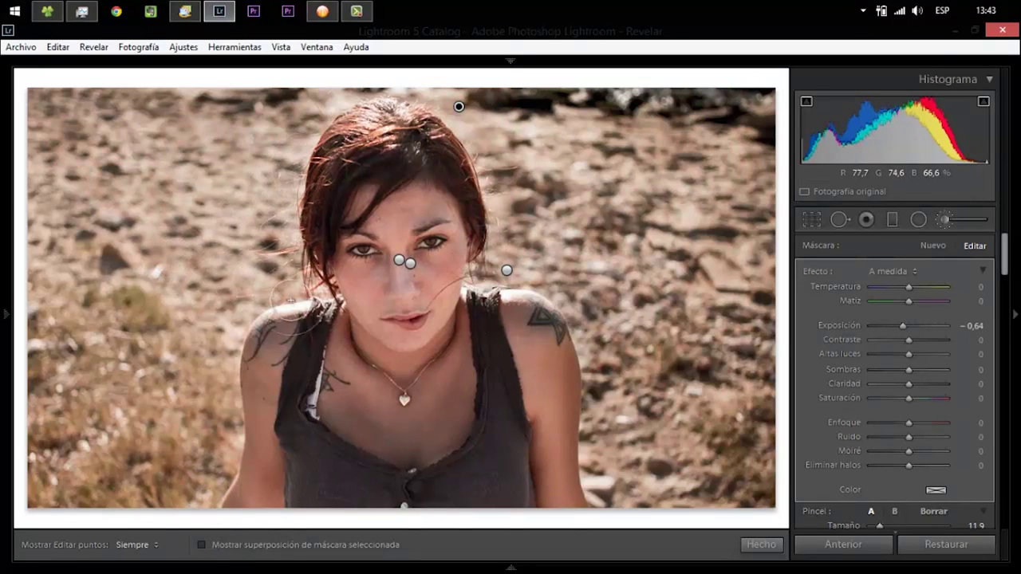
# Step: Toggle the edit pins repeatedly to judge the darkened background, then close the Adjustment Brush
pyautogui.press('h')
pyautogui.press('h')
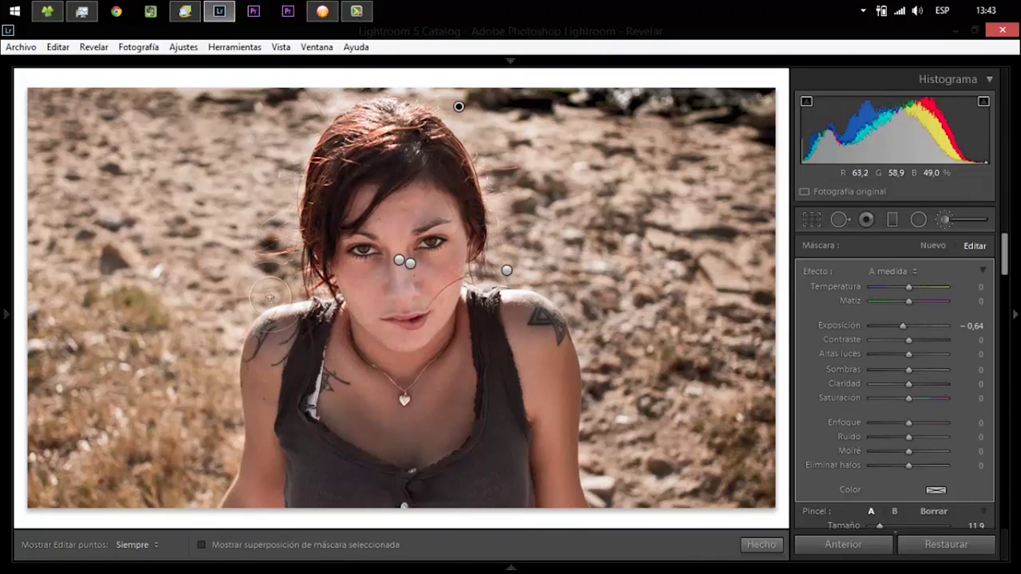
pyautogui.press('h')
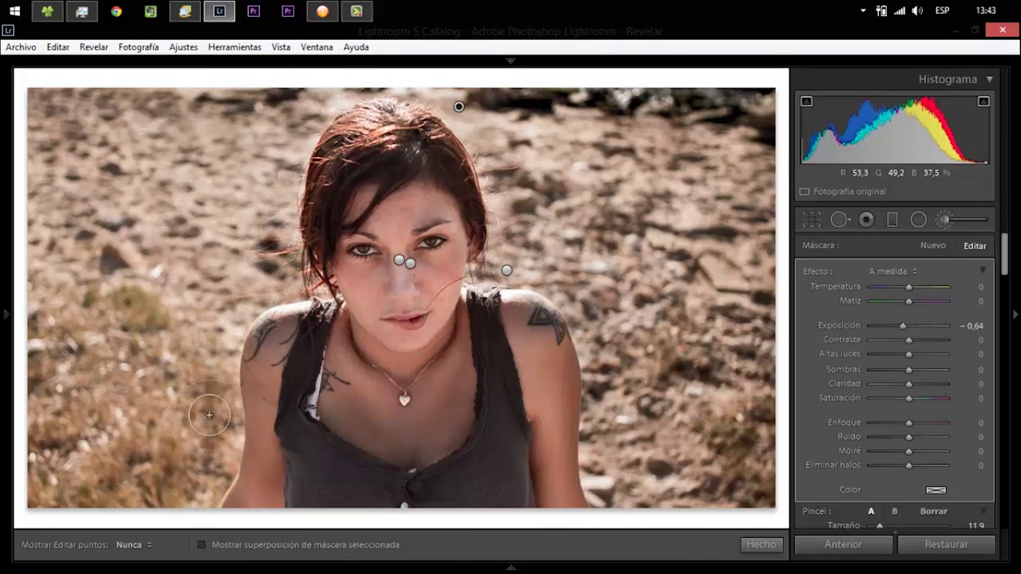
pyautogui.press('h')
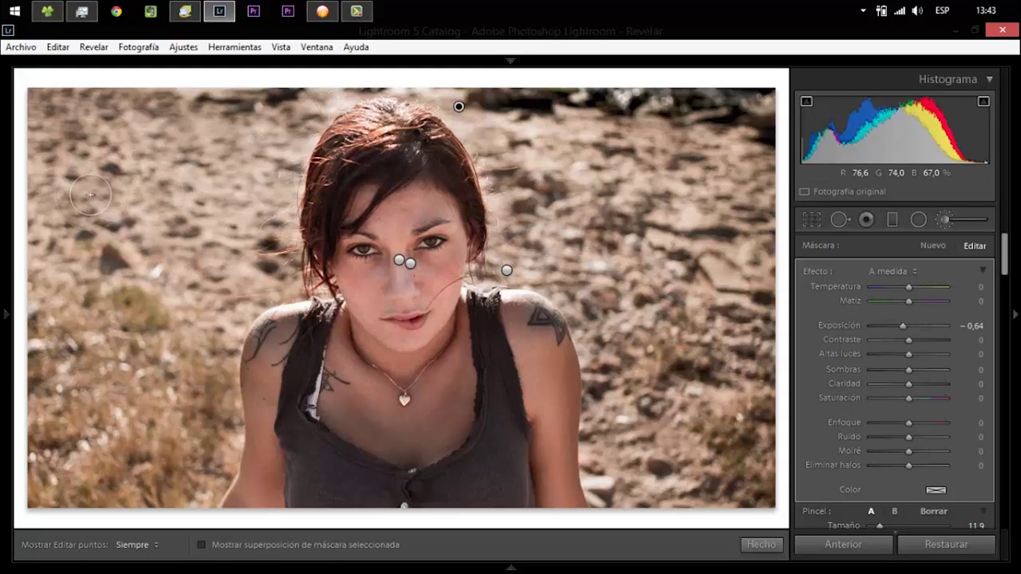
pyautogui.press('h')
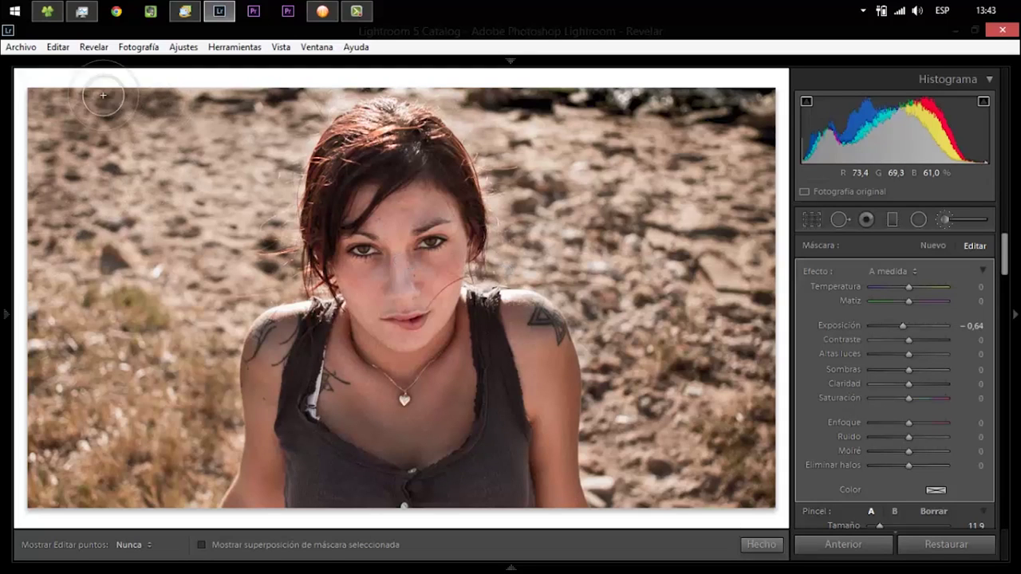
pyautogui.press('h')
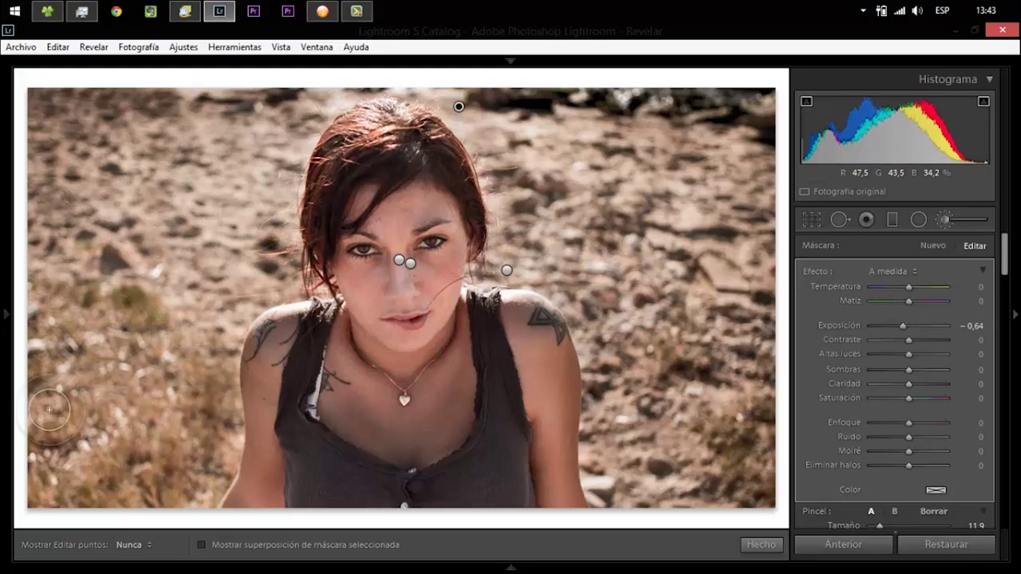
pyautogui.press('h')
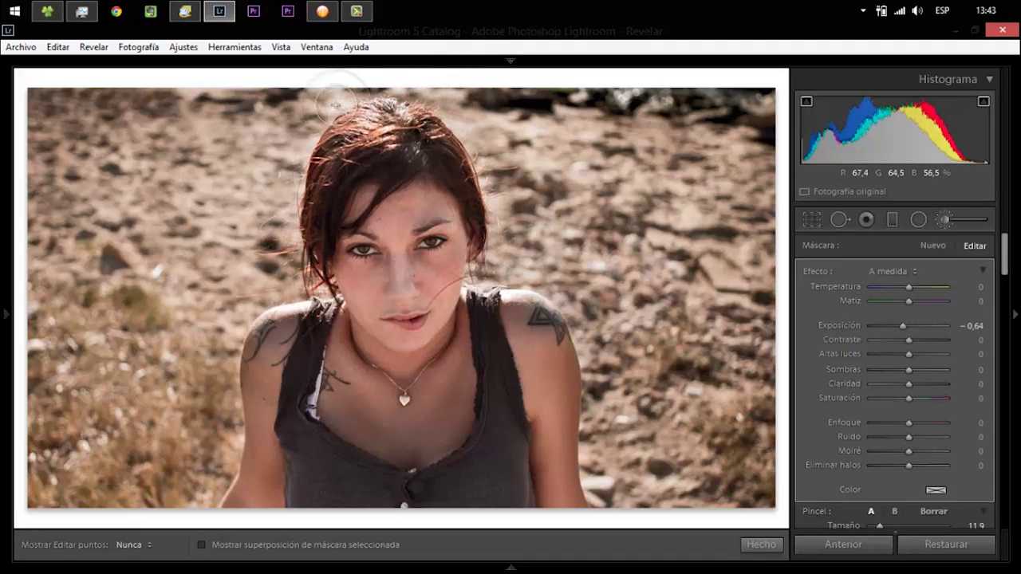
pyautogui.press('h')
pyautogui.press('h')
pyautogui.press('h')
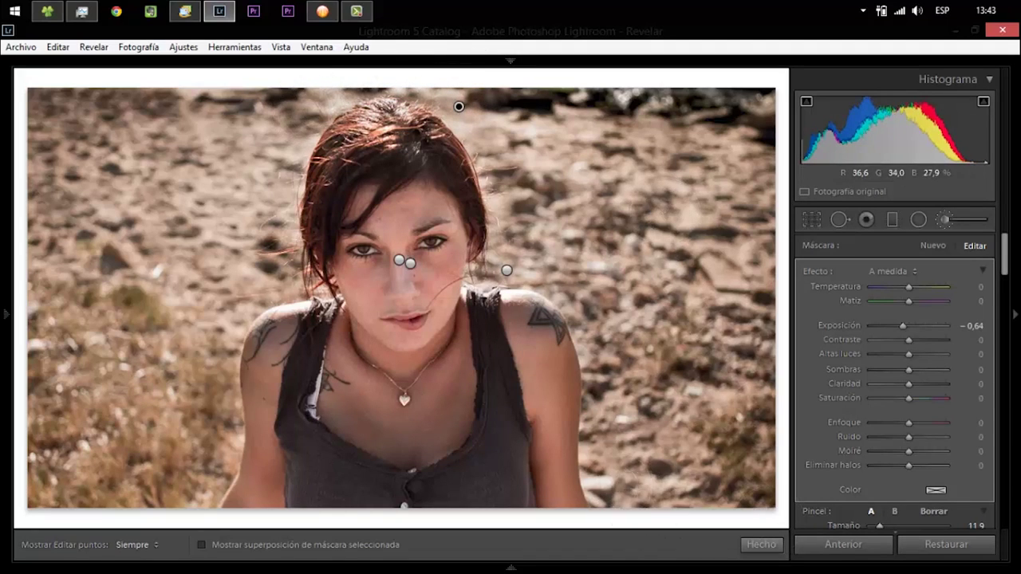
pyautogui.press('h')
pyautogui.press('h')
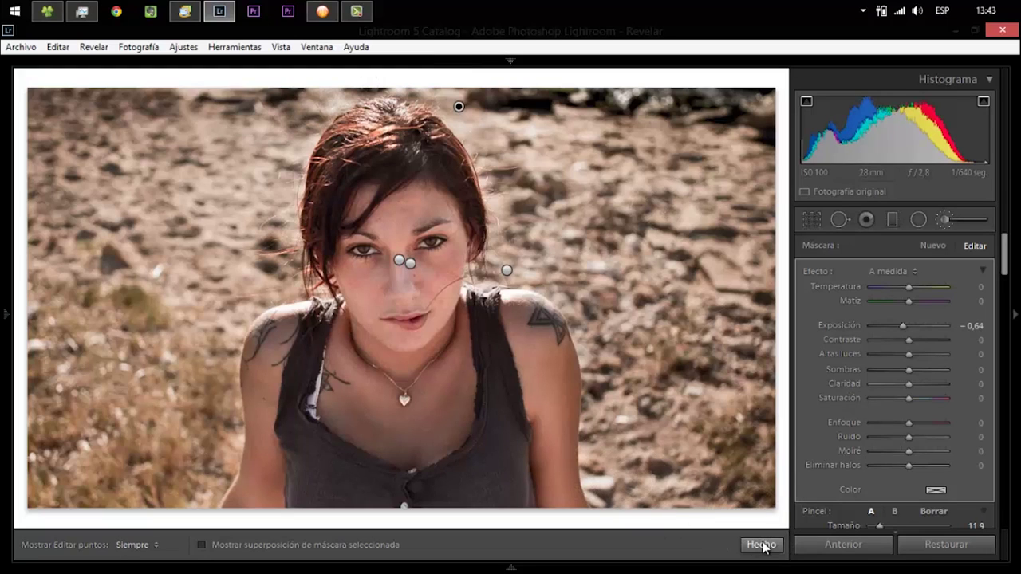
pyautogui.click(762, 545)
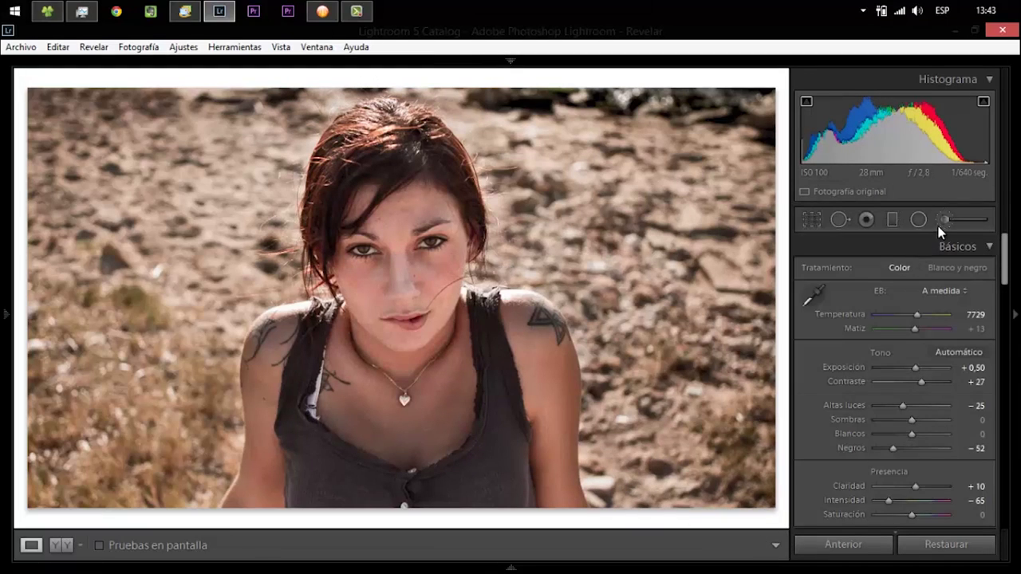
# Step: Start a new brush with Exposure 0,24, Size 32,4 and Feather 45
pyautogui.click(942, 223)
pyautogui.moveTo(902, 326); pyautogui.dragTo(909, 327)
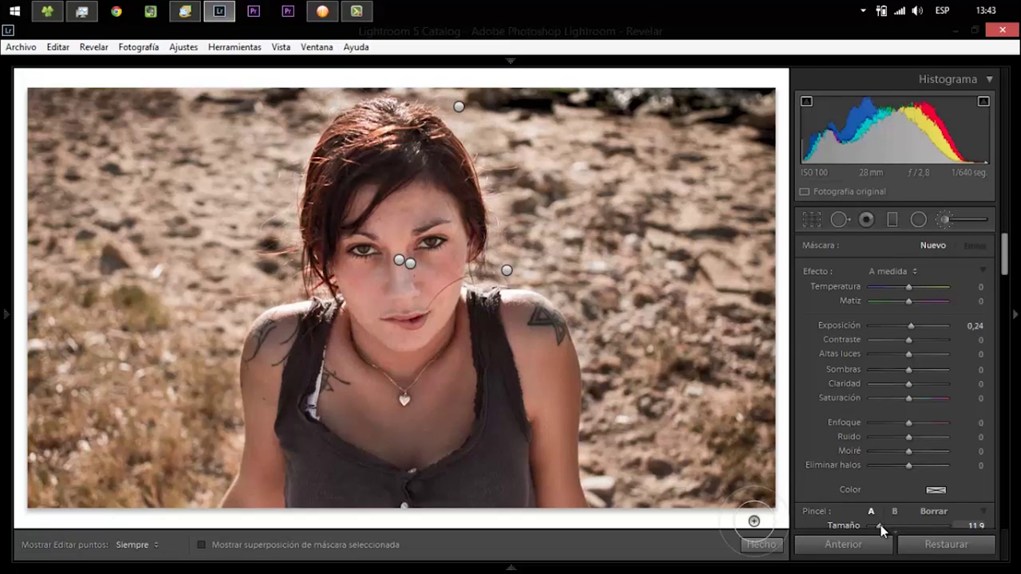
pyautogui.moveTo(881, 528); pyautogui.dragTo(896, 529)
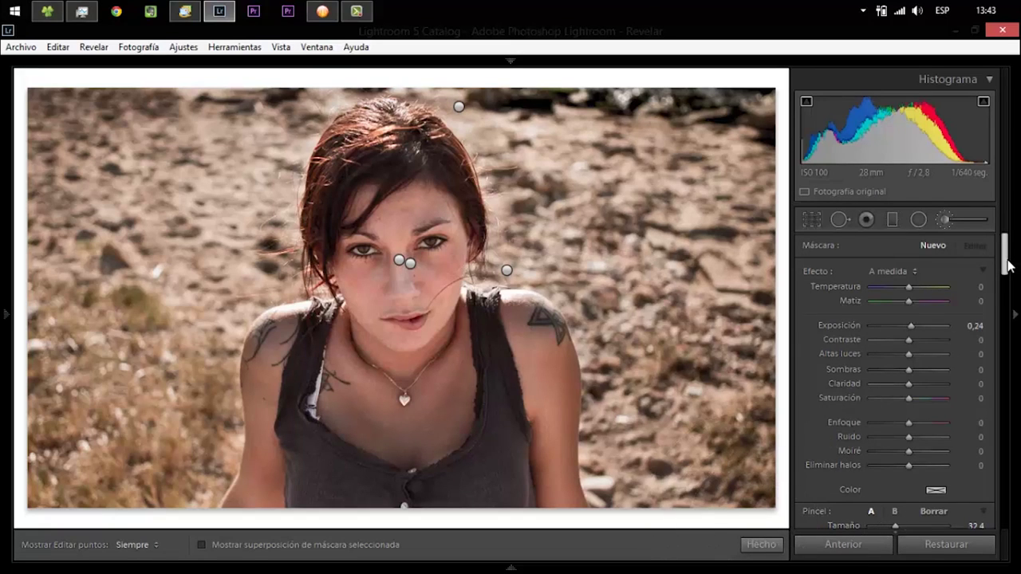
pyautogui.moveTo(1007, 265); pyautogui.dragTo(1005, 289)
pyautogui.moveTo(910, 378); pyautogui.dragTo(903, 368)
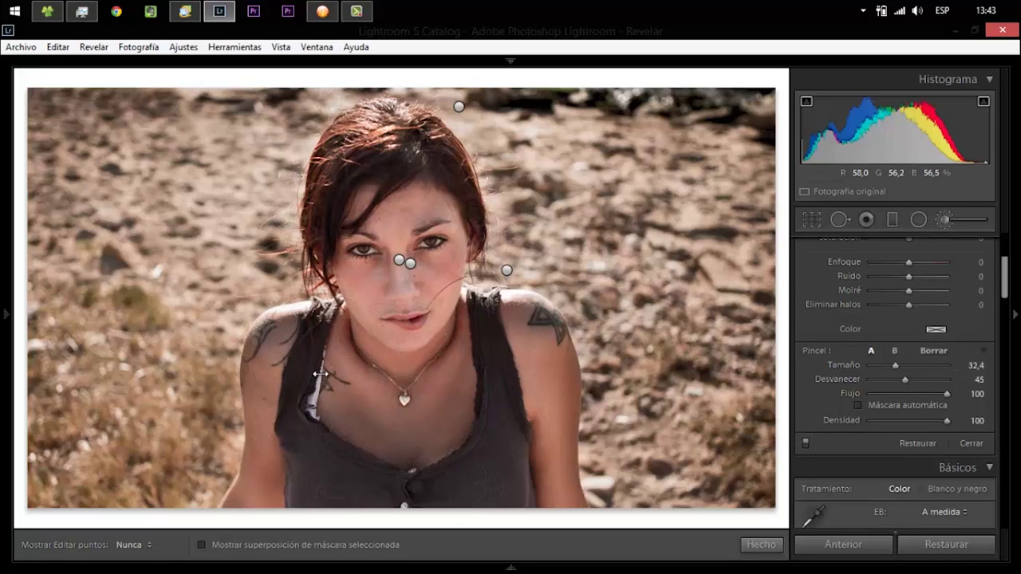
# Step: Paint the brightening across the chest, shrink the brush to 15,8, check the pins, and close the brush
pyautogui.click(319, 373)
pyautogui.moveTo(371, 393); pyautogui.dragTo(469, 369)
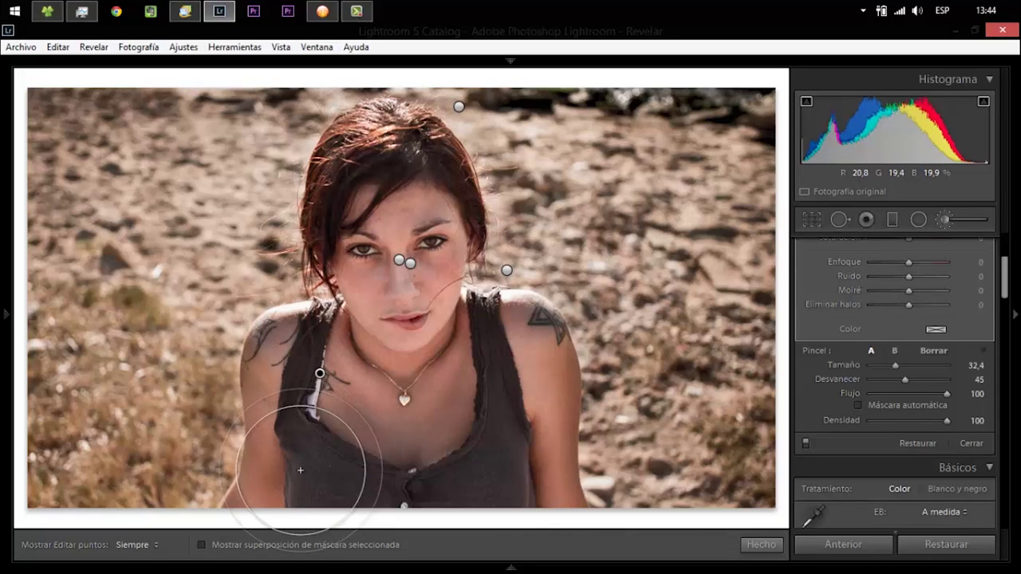
pyautogui.moveTo(895, 366); pyautogui.dragTo(882, 372)
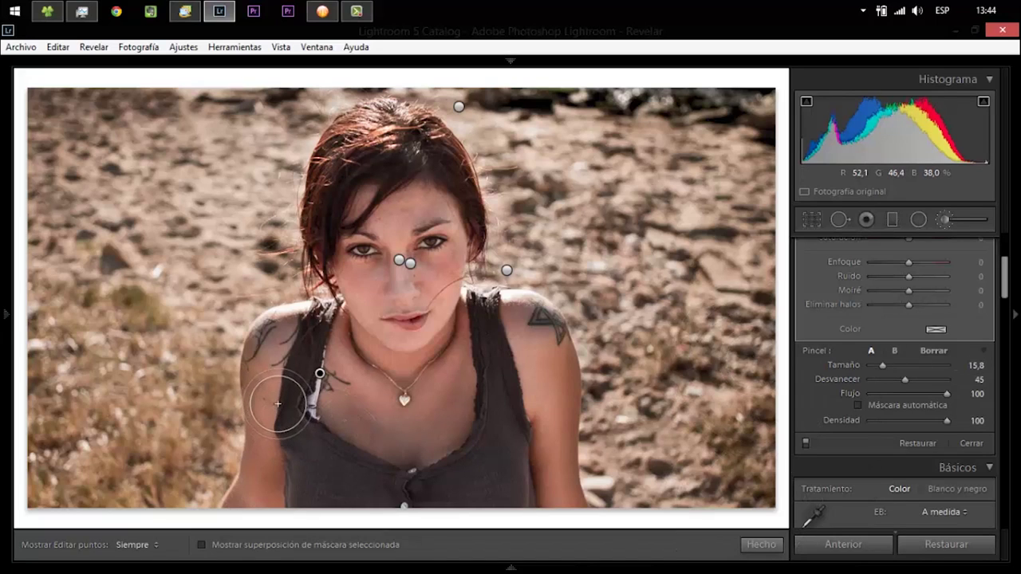
pyautogui.press('h')
pyautogui.press('h')
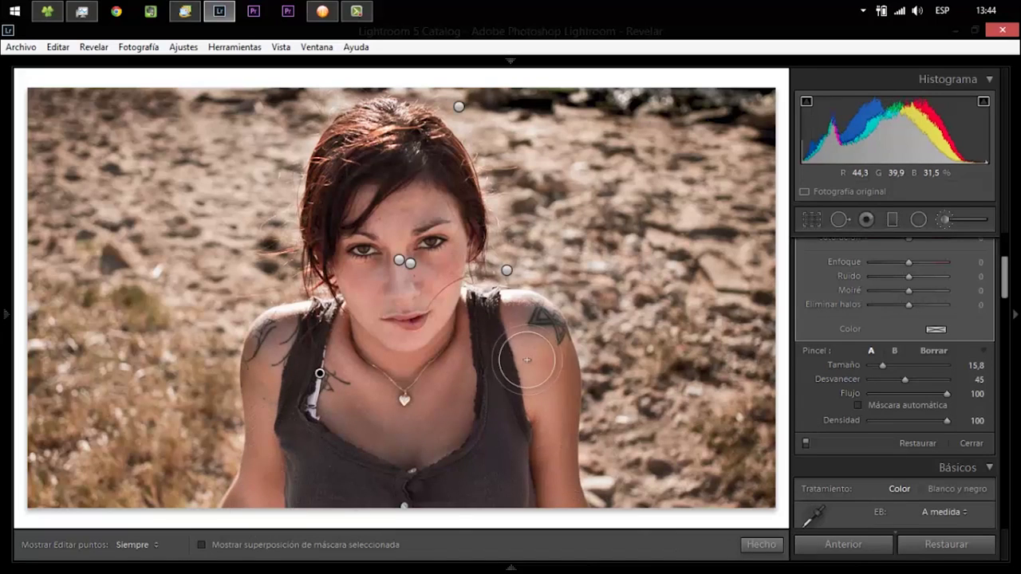
pyautogui.press('h')
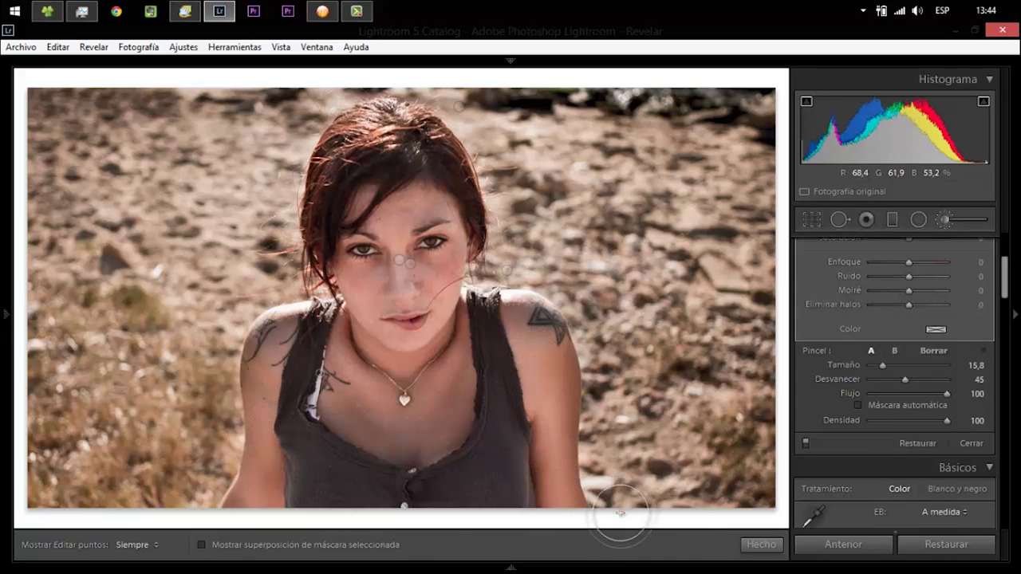
pyautogui.click(768, 546)
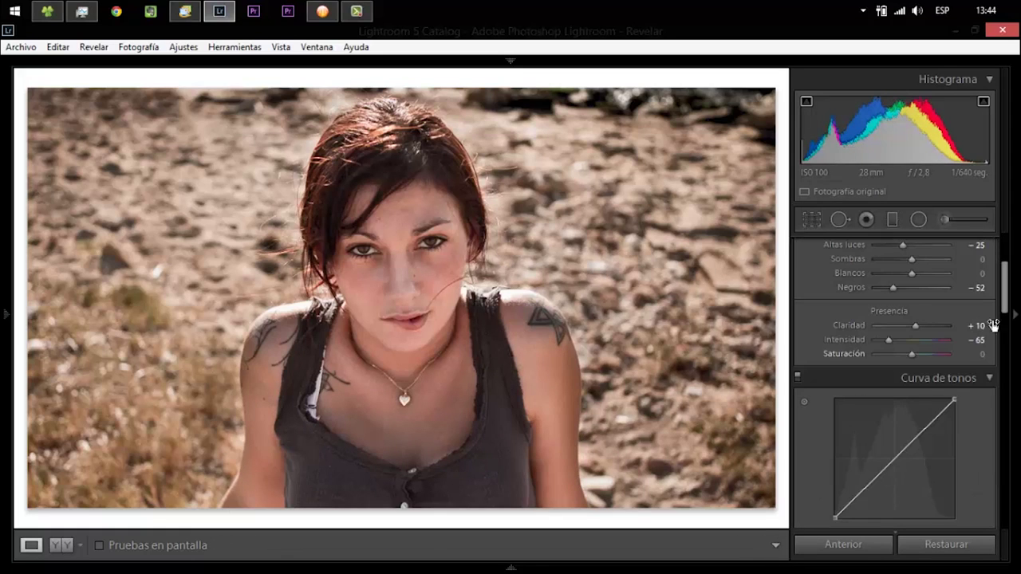
pyautogui.scroll(-2, 1004, 295)
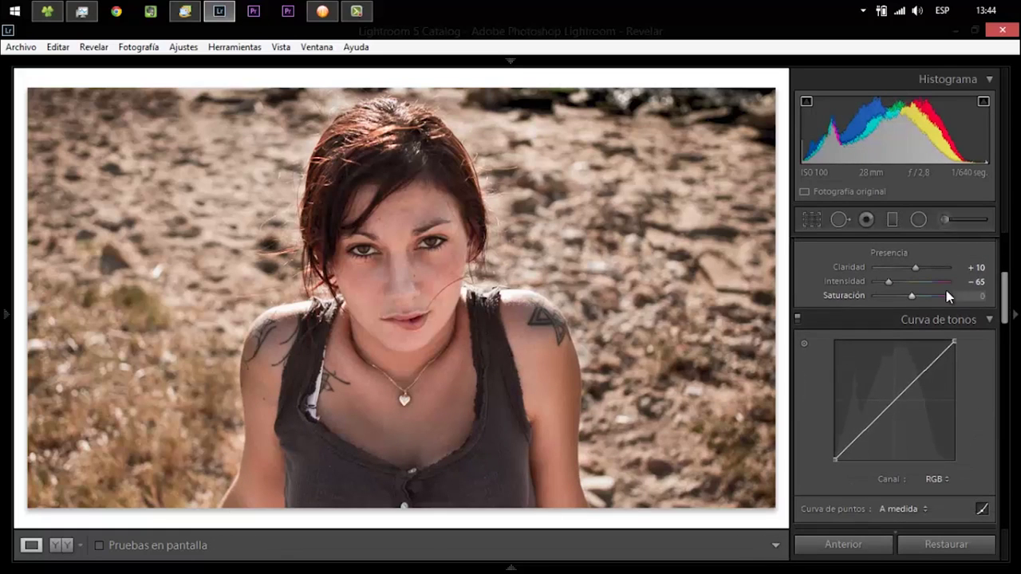
pyautogui.click(934, 296)
pyautogui.moveTo(934, 299); pyautogui.dragTo(868, 300)
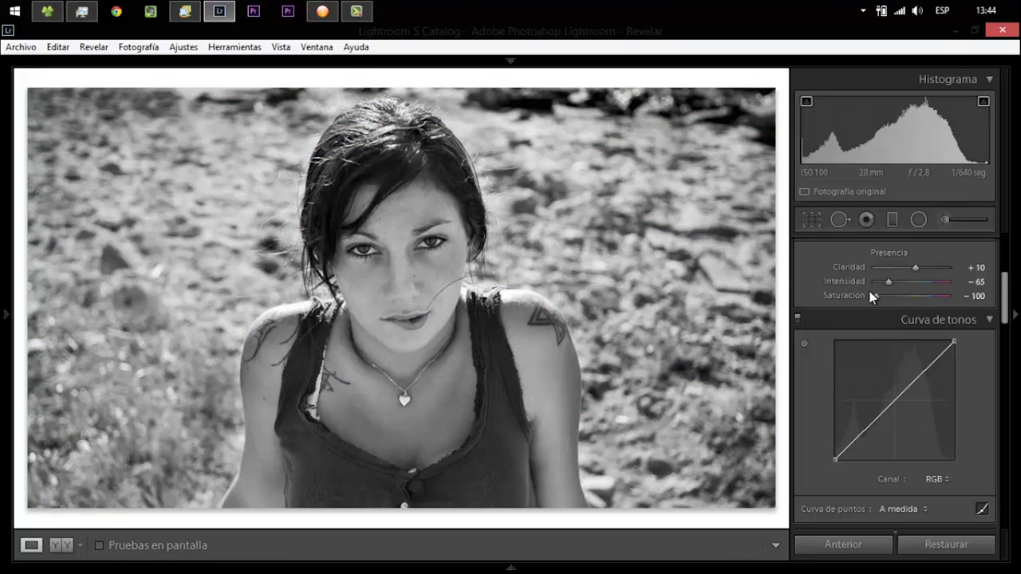
pyautogui.click(878, 297)
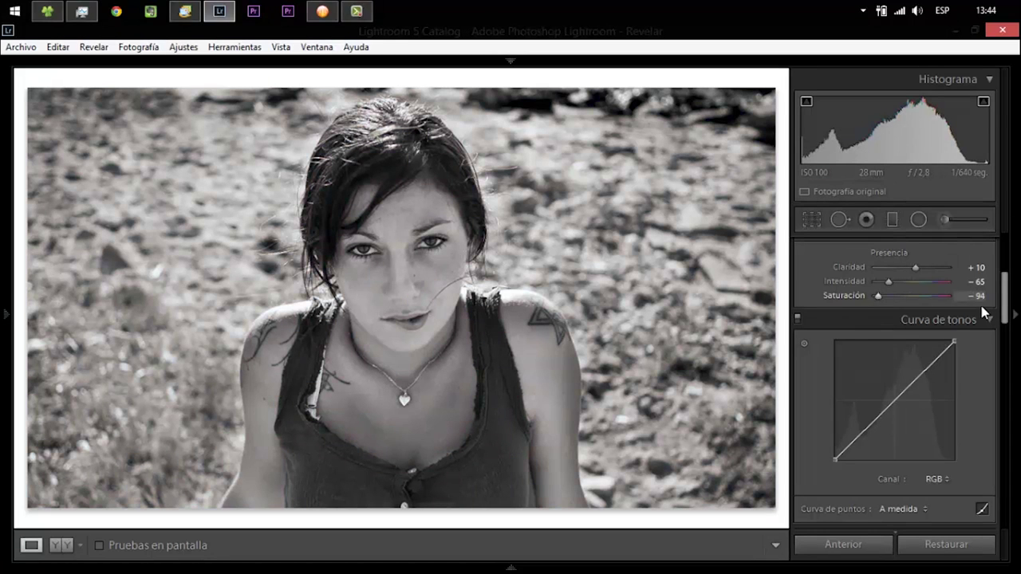
pyautogui.doubleClick(879, 300)
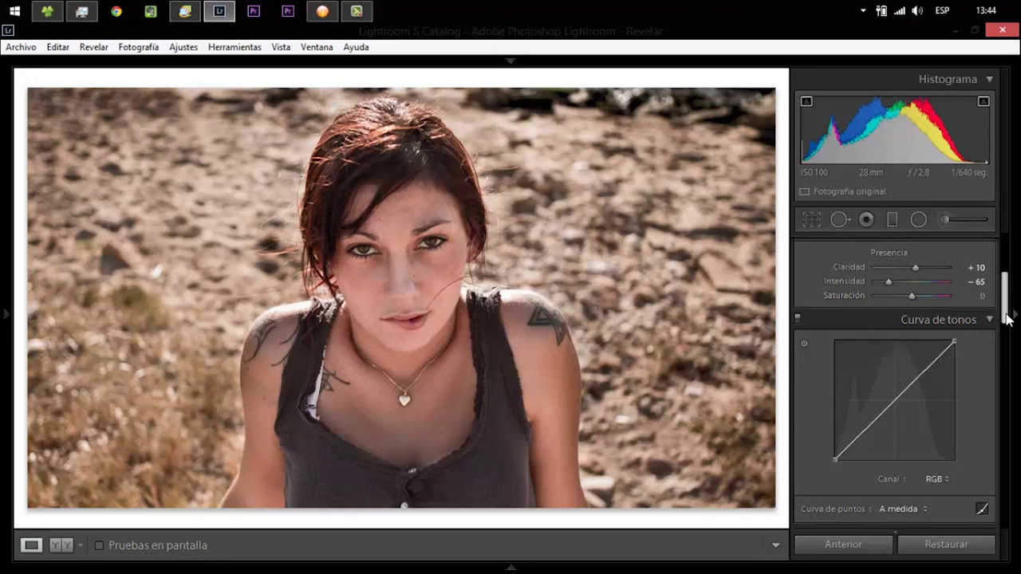
pyautogui.scroll(2, 1008, 318)
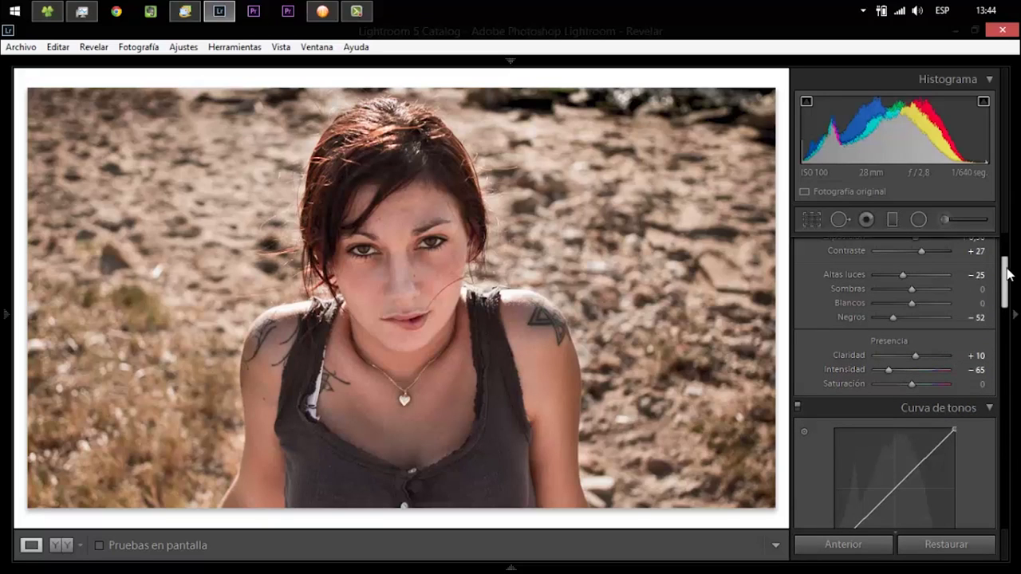
pyautogui.scroll(3, 1004, 230)
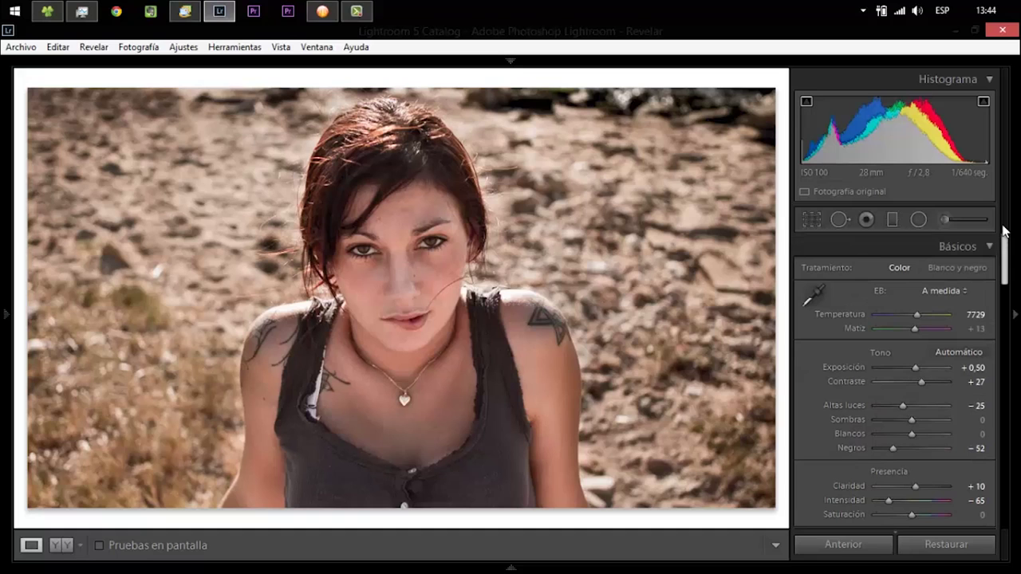
# Step: Reset exposure, set it to +0,73, and briefly compare before/after side by side
pyautogui.doubleClick(916, 370)
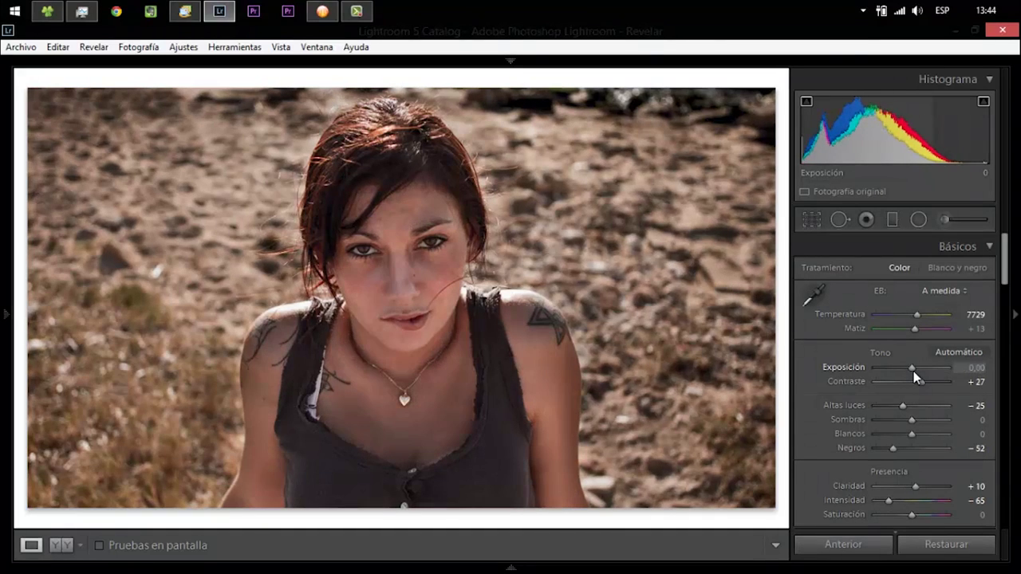
pyautogui.moveTo(914, 371); pyautogui.dragTo(919, 373)
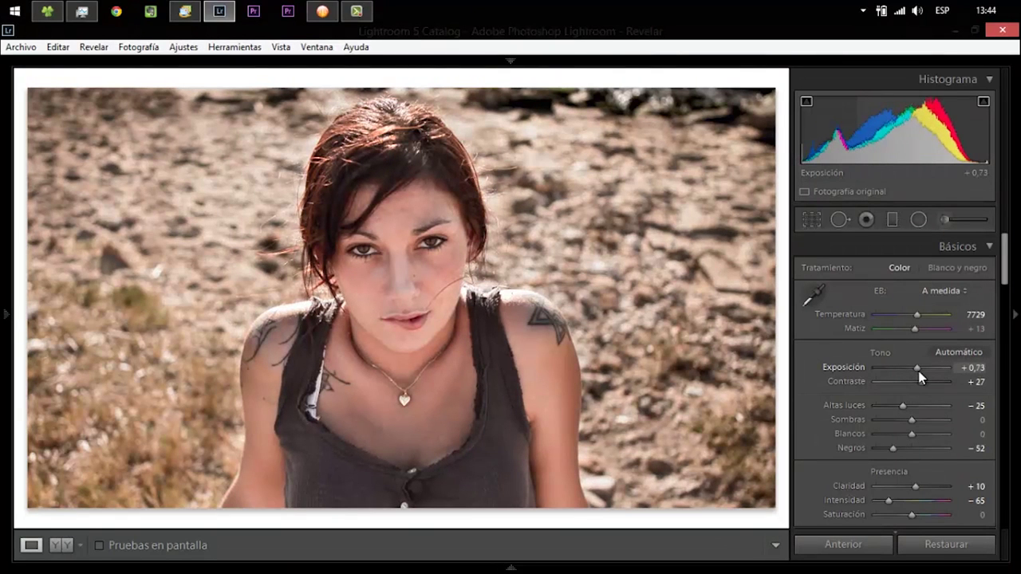
pyautogui.moveTo(919, 371); pyautogui.dragTo(919, 376)
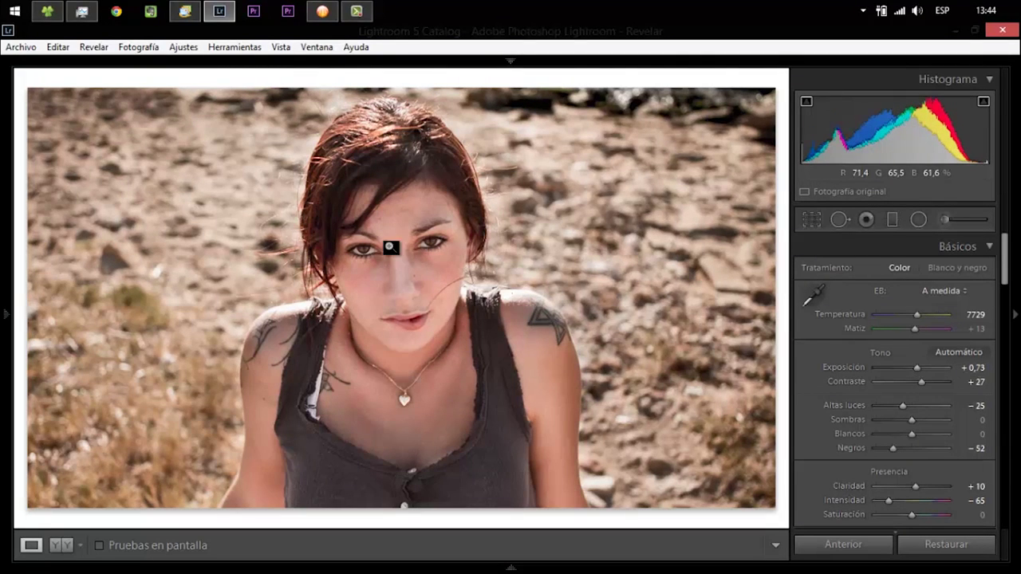
pyautogui.click(62, 546)
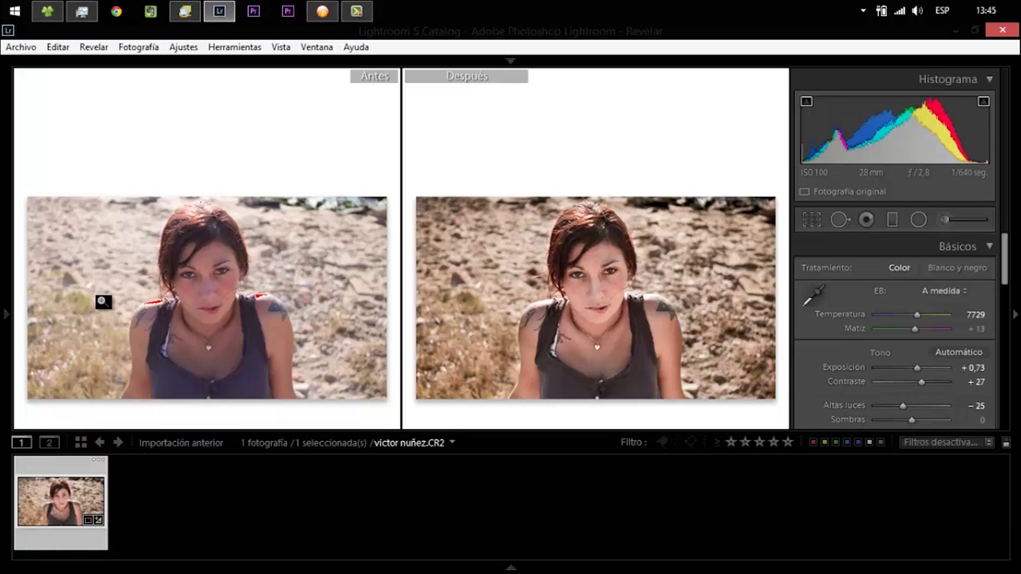
pyautogui.click(31, 546)
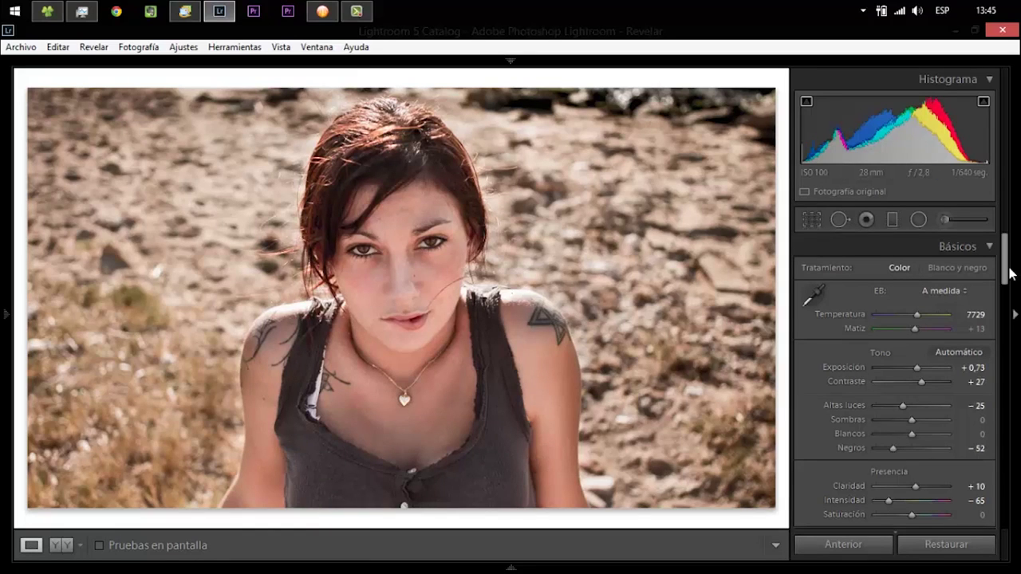
# Step: Select the existing local exposure adjustment and toggle its edit pins to review it
pyautogui.click(949, 220)
pyautogui.click(507, 270)
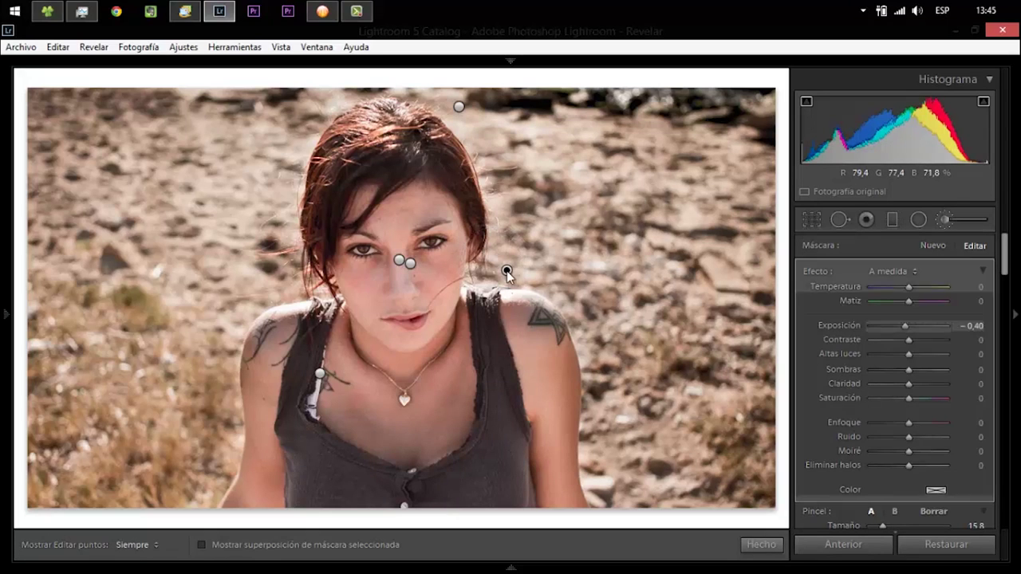
pyautogui.press('h')
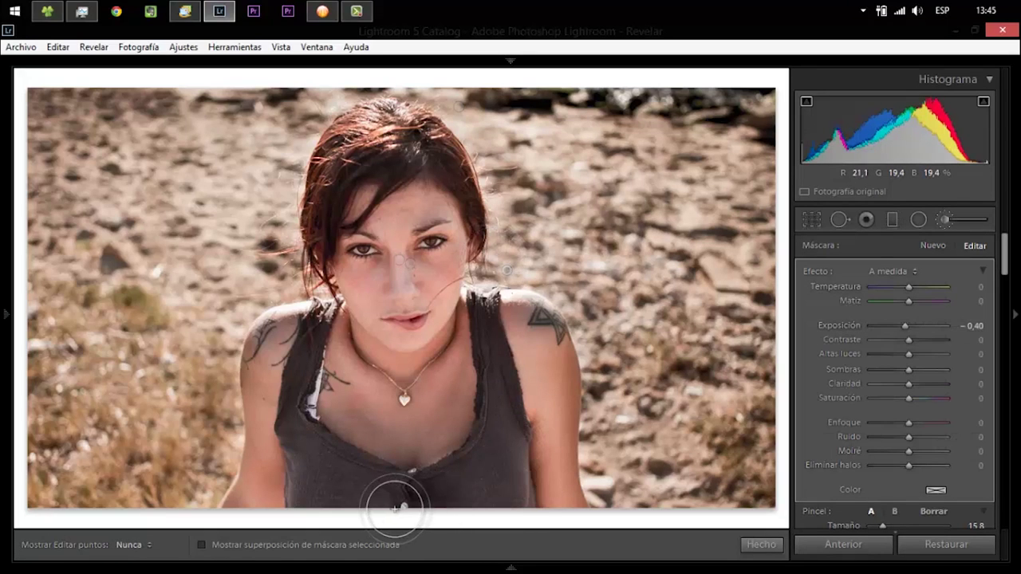
pyautogui.press('h')
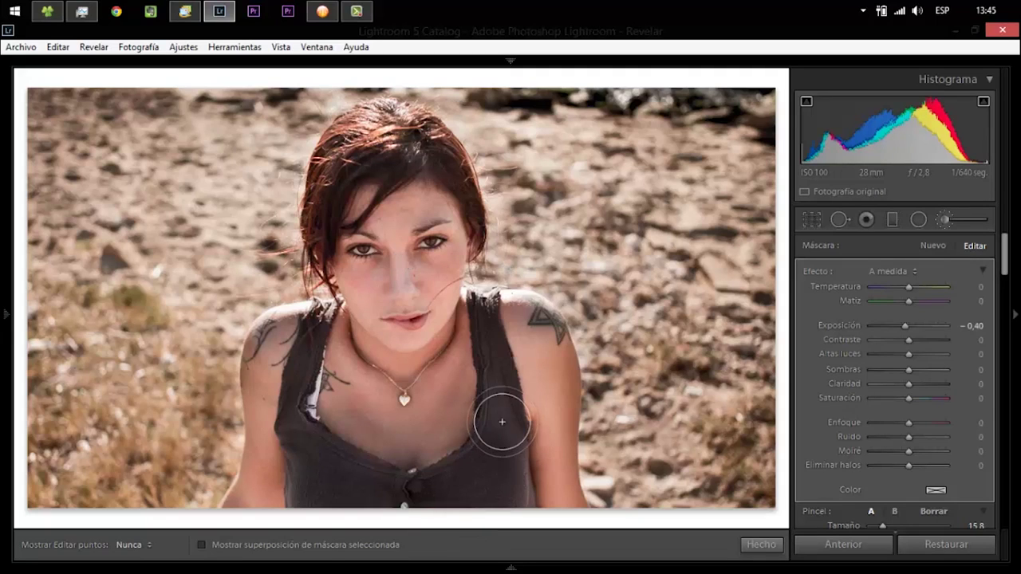
pyautogui.press('h')
pyautogui.press('h')
pyautogui.press('h')
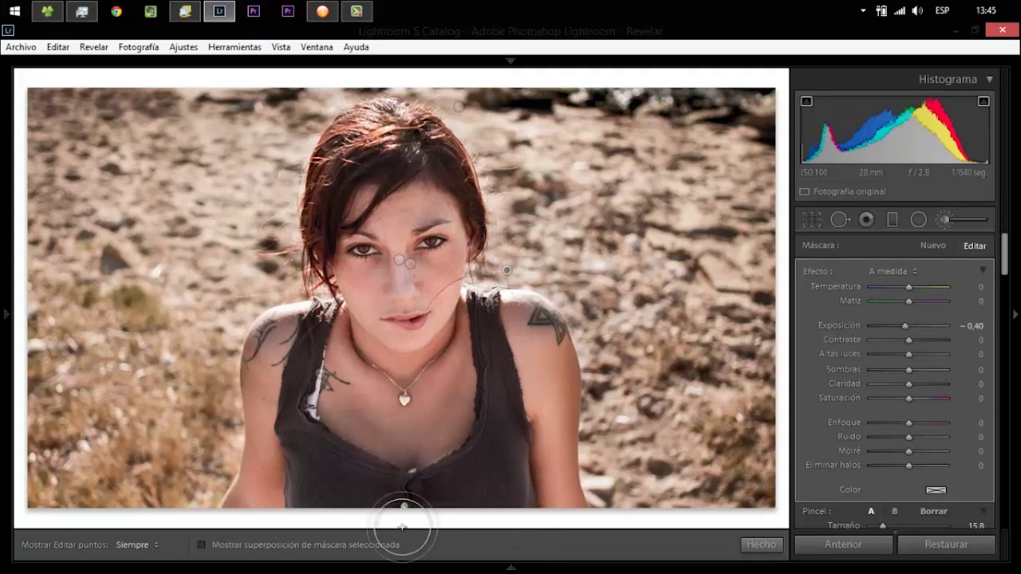
pyautogui.press('h')
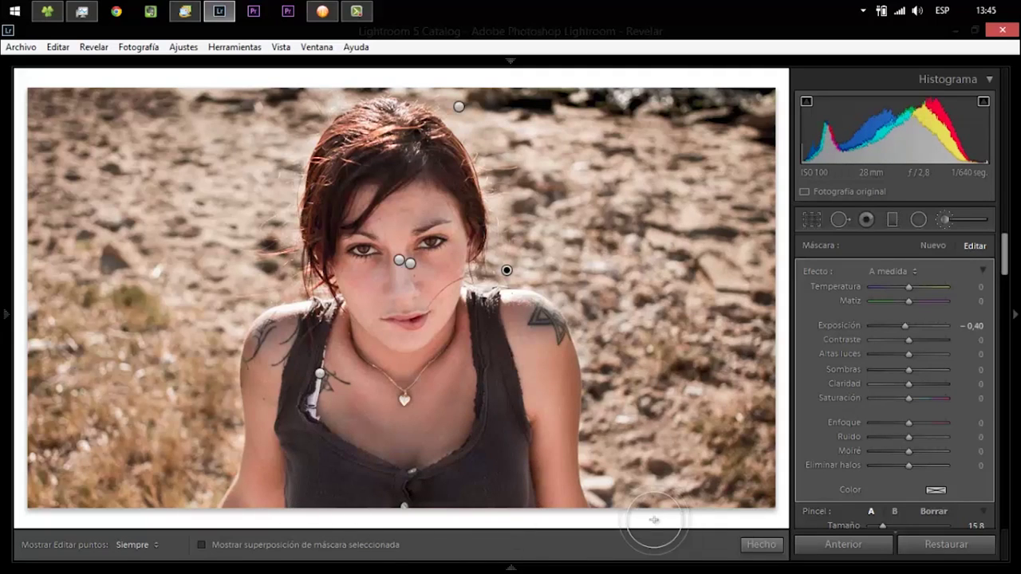
# Step: Reduce the brush size to 9.9, recheck the pins, and close the brush
pyautogui.moveTo(881, 526); pyautogui.dragTo(874, 527)
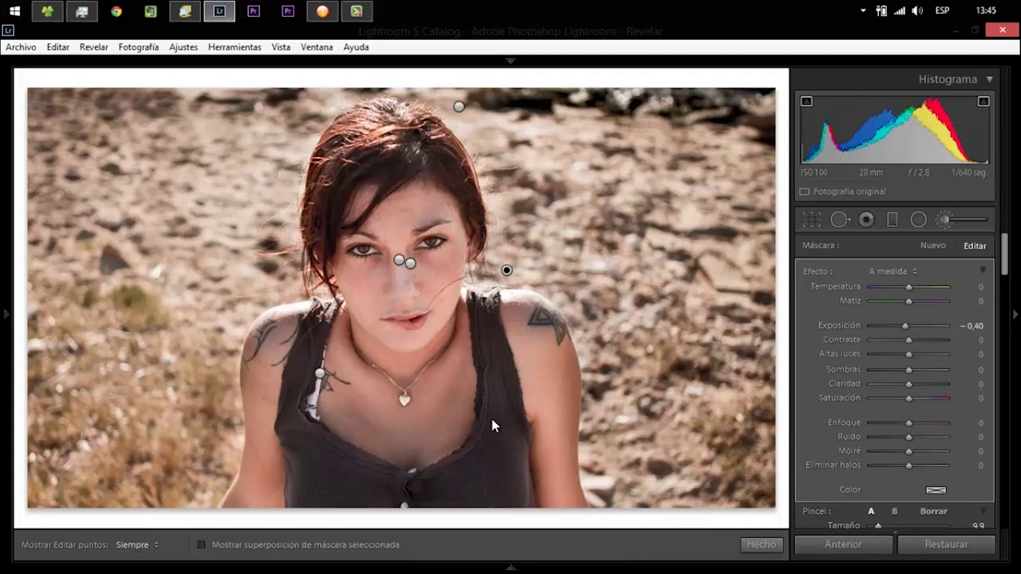
pyautogui.press('h')
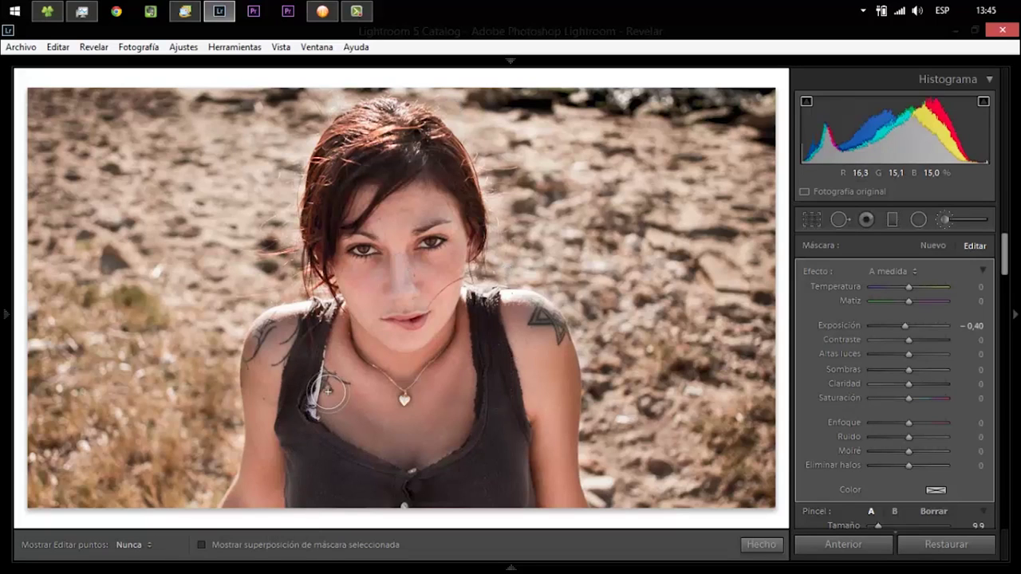
pyautogui.press('h')
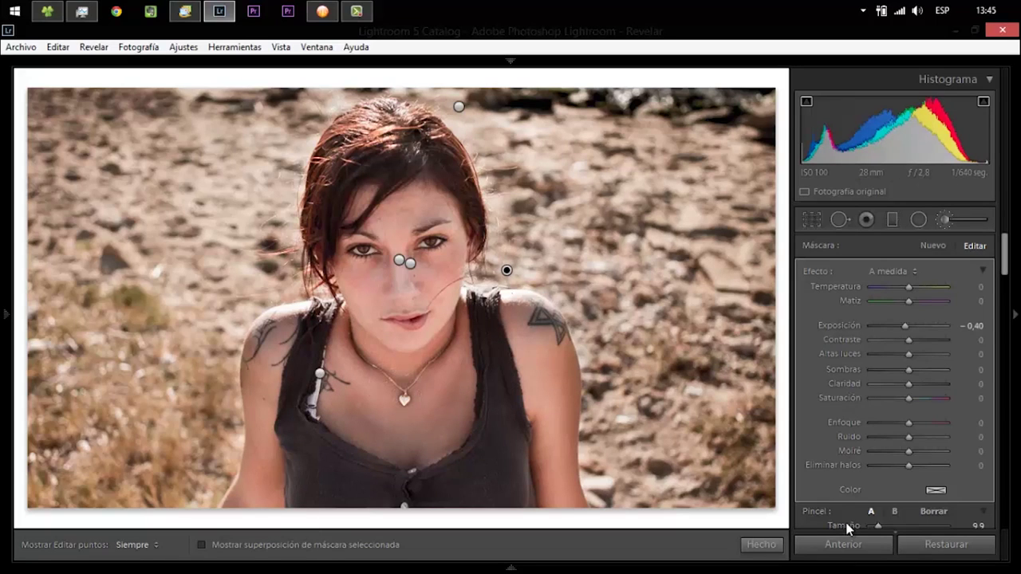
pyautogui.click(762, 544)
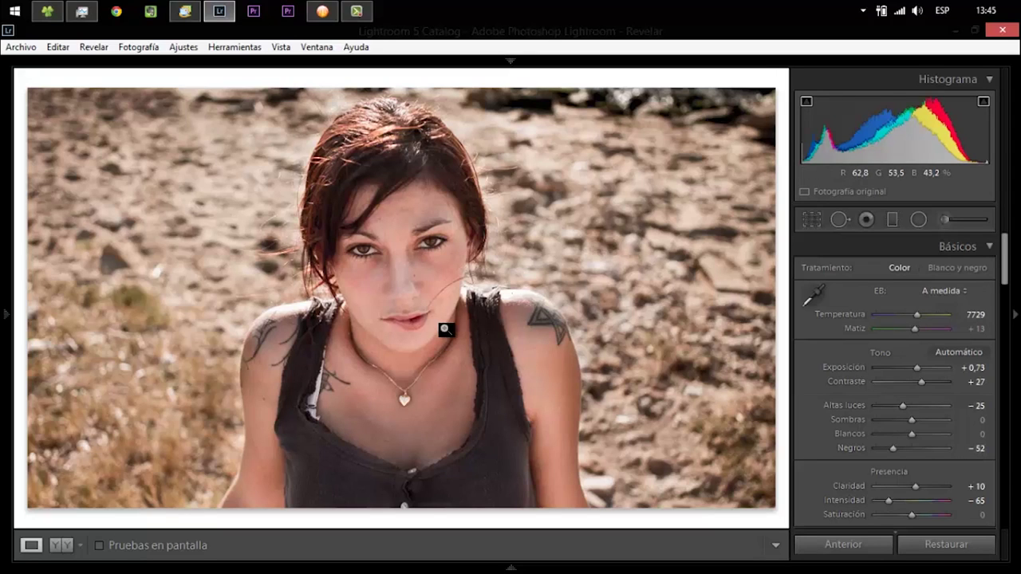
# Step: Show before and after side by side, zoom in on the eyes, pan around, then zoom out
pyautogui.click(56, 545)
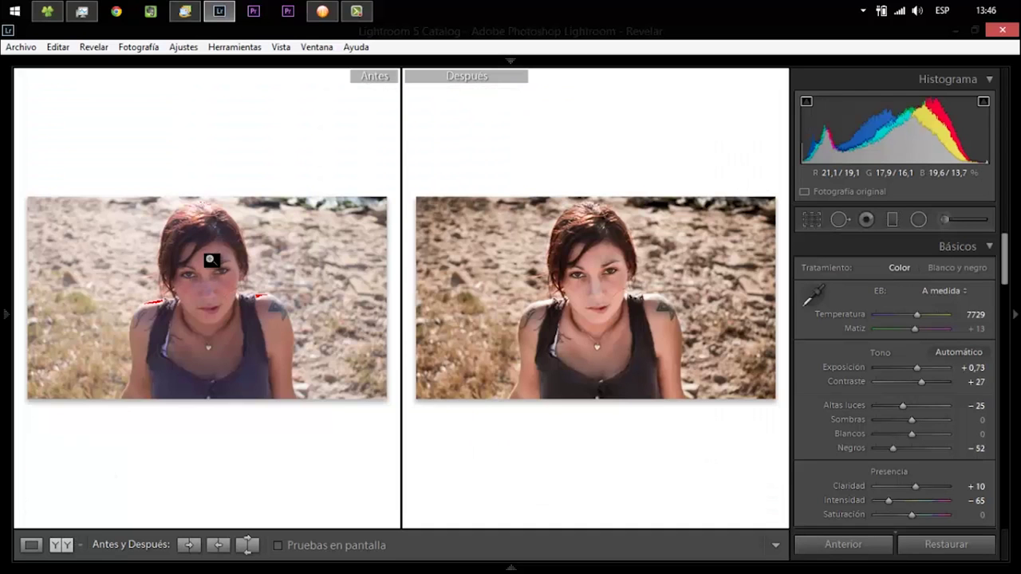
pyautogui.click(207, 259)
pyautogui.moveTo(209, 276)
pyautogui.mouseDown()
pyautogui.moveTo(251, 385)
pyautogui.moveTo(280, 264)
pyautogui.moveTo(332, 275)
pyautogui.mouseUp()
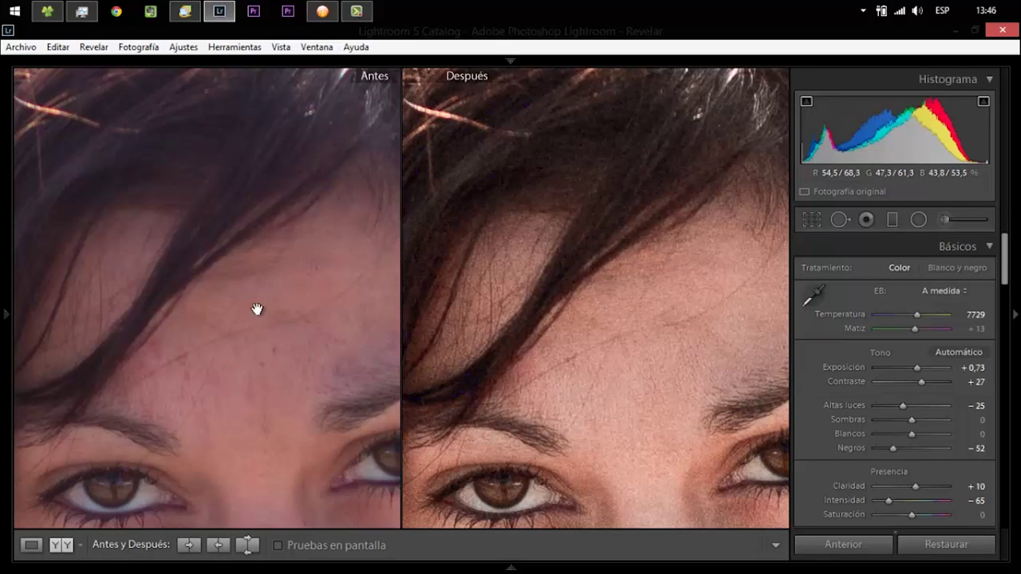
pyautogui.moveTo(263, 370); pyautogui.dragTo(175, 170)
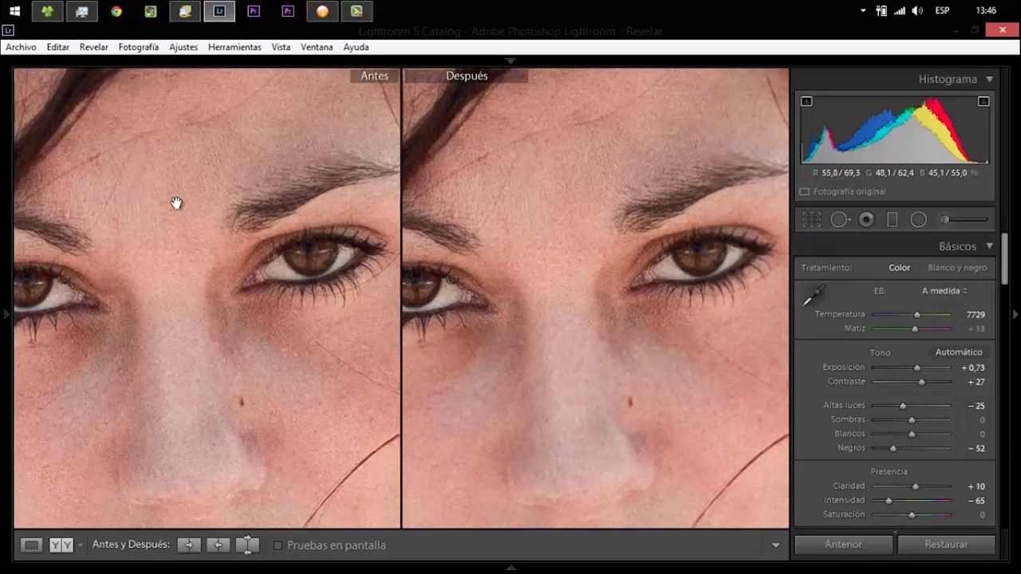
pyautogui.click(177, 202)
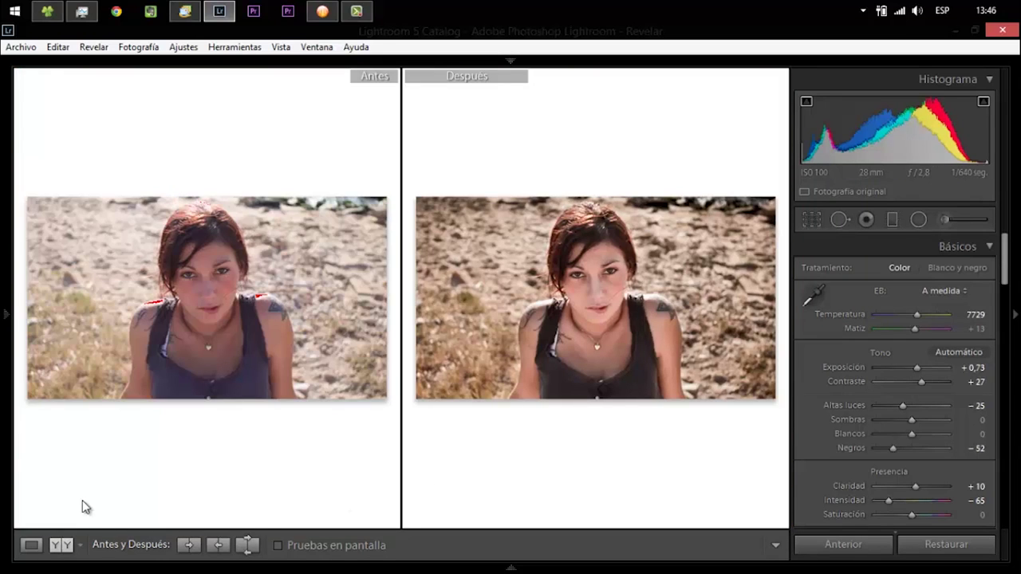
pyautogui.click(82, 546)
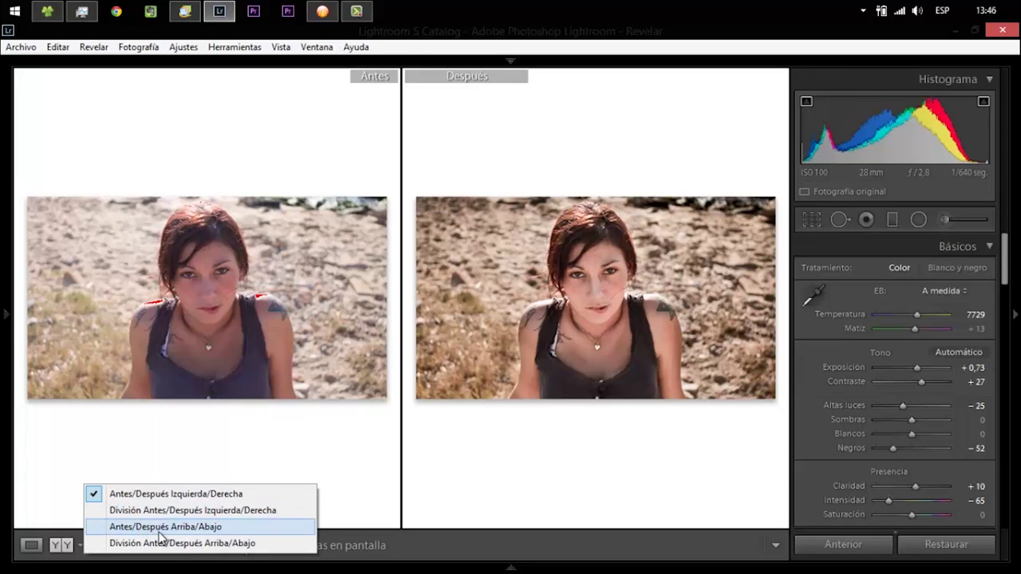
# Step: Stack before above after, hide the right panels, then switch to the Left/Right Split layout
pyautogui.click(165, 528)
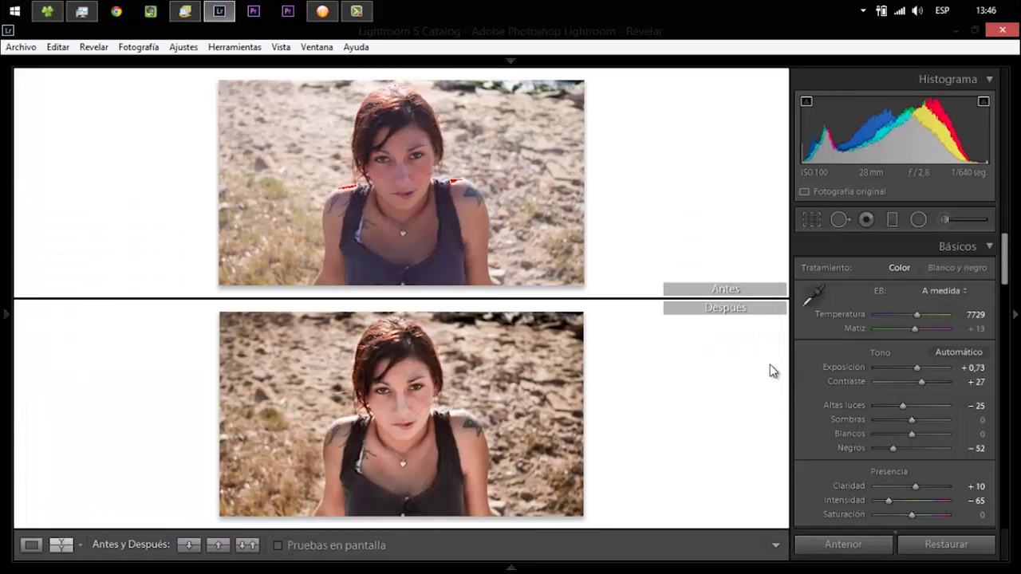
pyautogui.click(1013, 333)
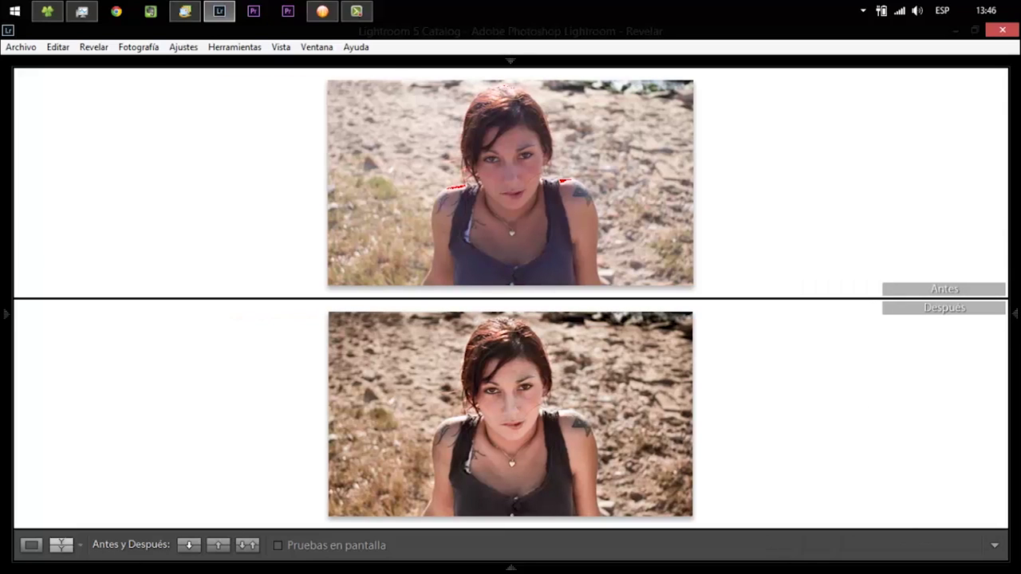
pyautogui.click(80, 548)
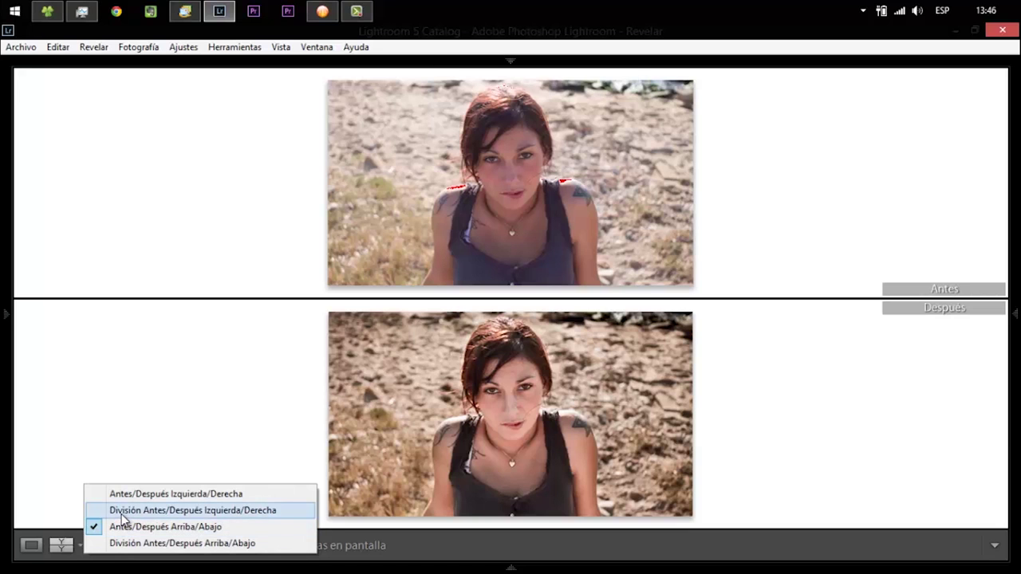
pyautogui.click(123, 515)
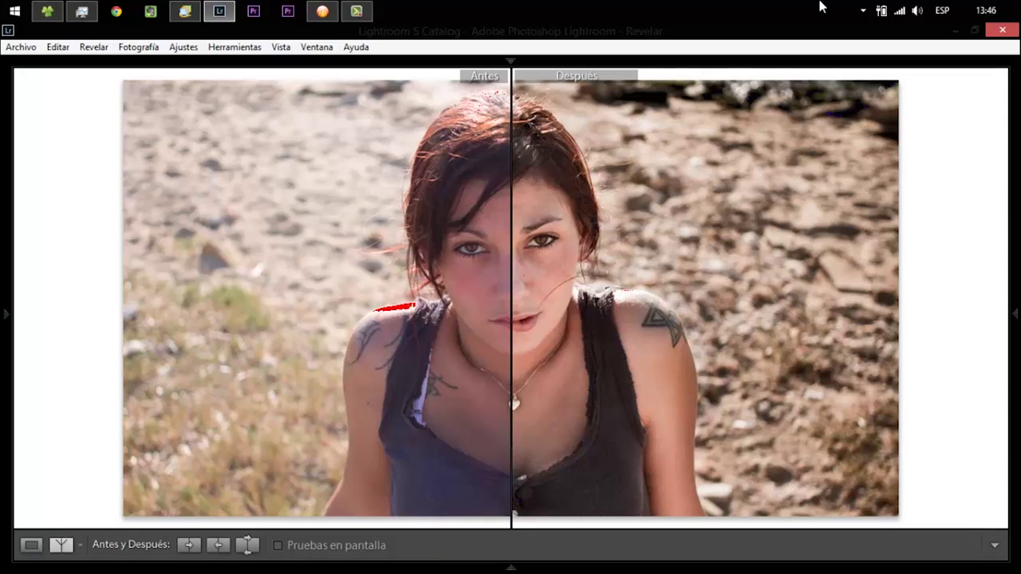
# Step: Capture a screenshot of the split comparison and restore the right-hand Develop panels
pyautogui.press('Print')
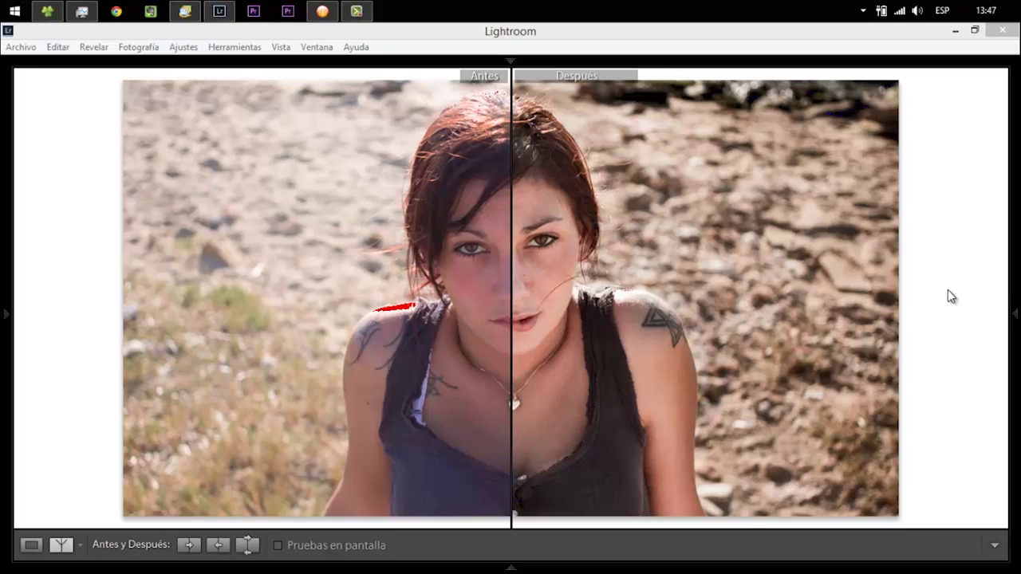
pyautogui.click(1016, 334)
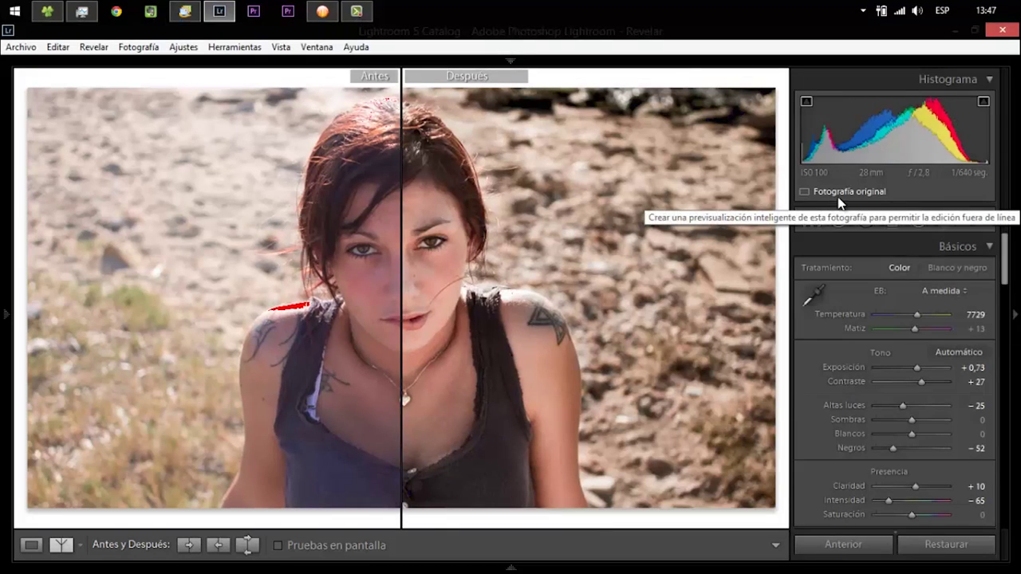